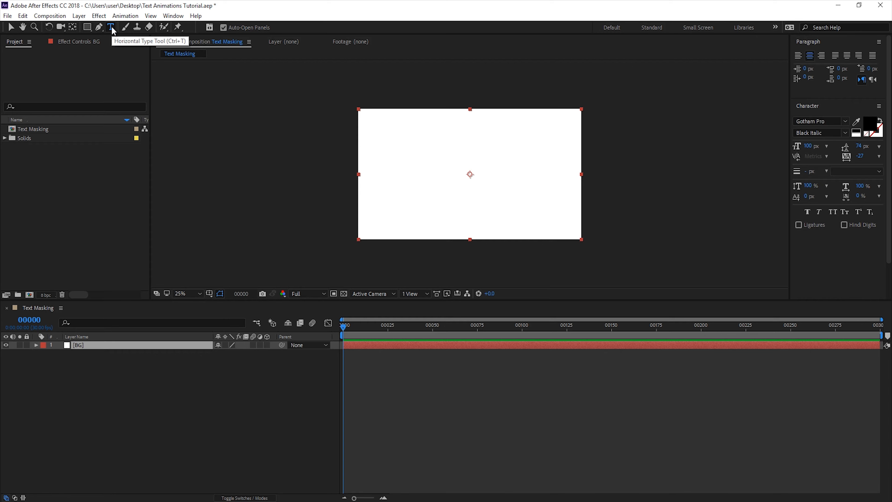
Create a text layer reading SPEED near the middle of the composition
left_click_drag(423, 158, 530, 199)
type("SPEED")
key("KP_Enter")
key("v")
key("period")
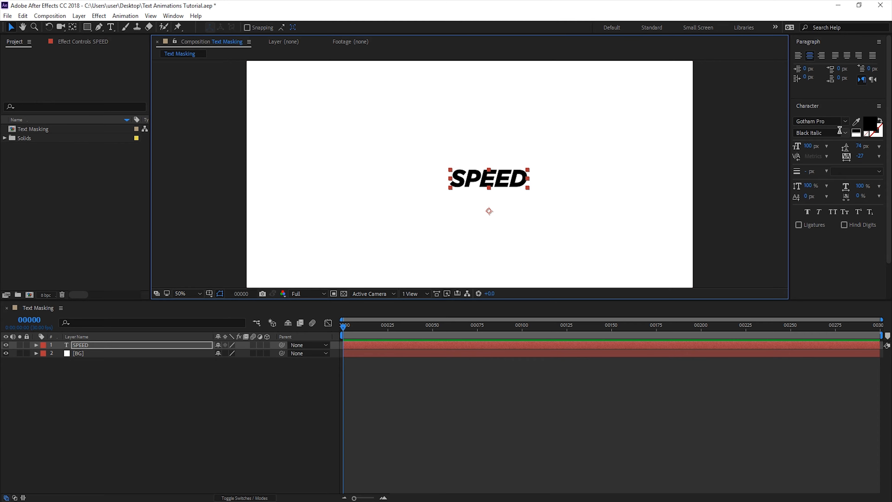
Try Faux Italic on the SPEED text and turn it off again
left_click(819, 213)
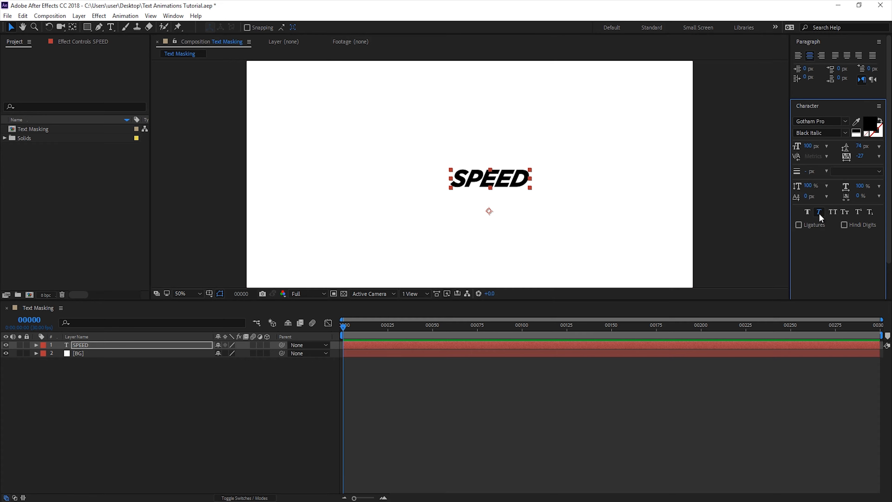
left_click(818, 212)
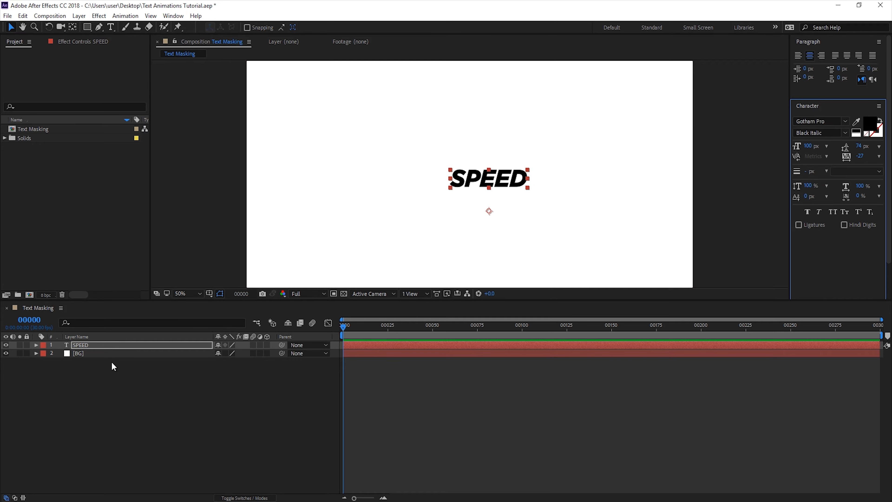
Move the SPEED text to the centre of the composition
left_click_drag(487, 214, 465, 215)
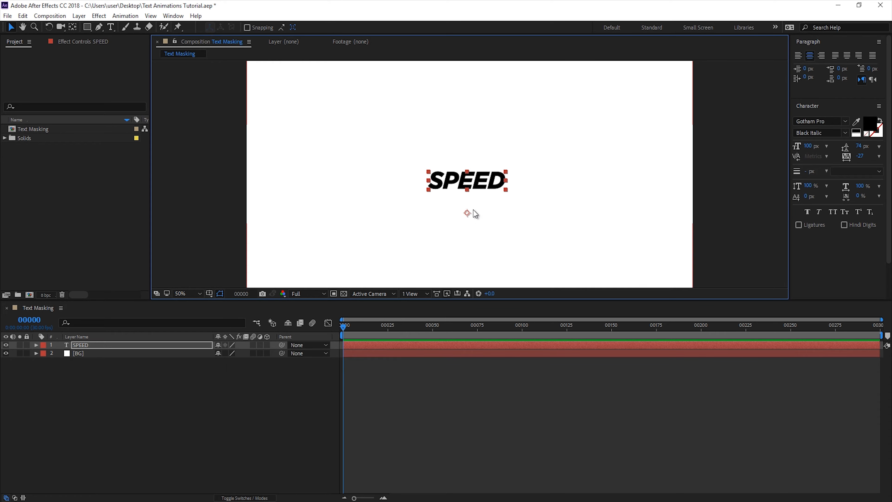
key("comma")
key("comma")
key("period")
Try moving the SPEED layer's anchor point freely with the Pan Behind tool
left_click(72, 26)
left_click_drag(467, 215, 363, 226)
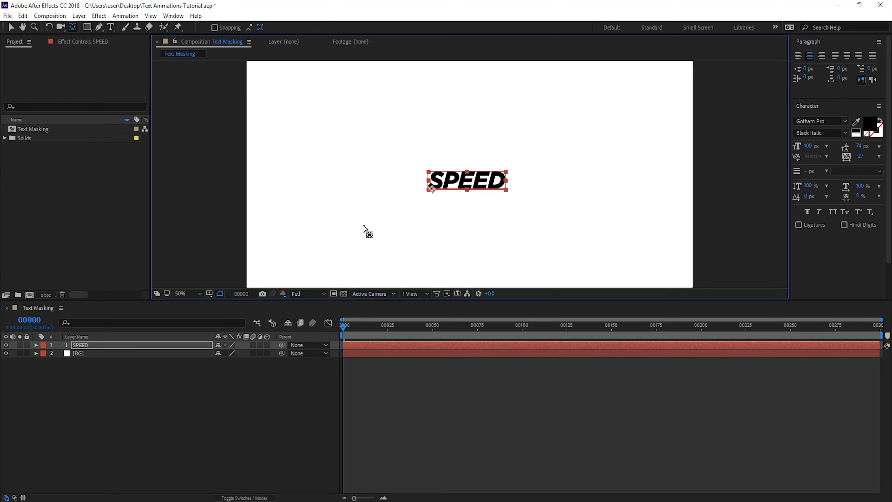
left_click_drag(456, 234, 623, 161)
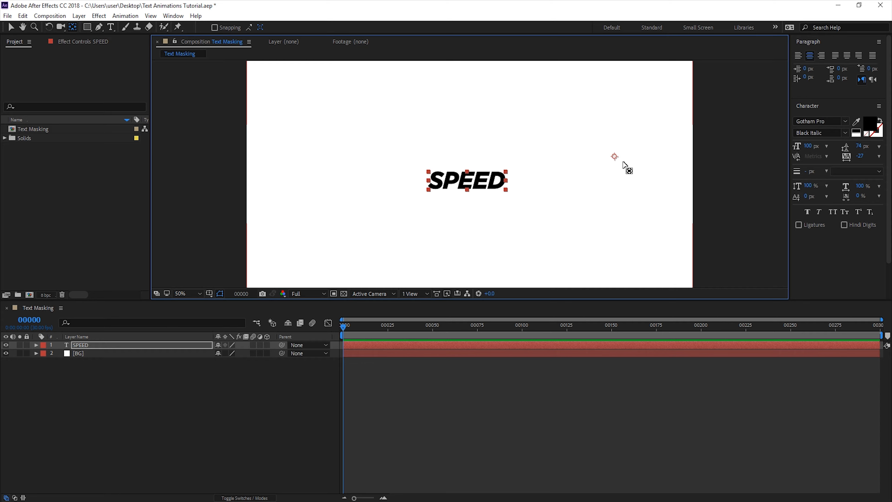
Centre the anchor point in the SPEED layer's content and return to the Selection tool
key("ctrl+alt+Home")
key("v")
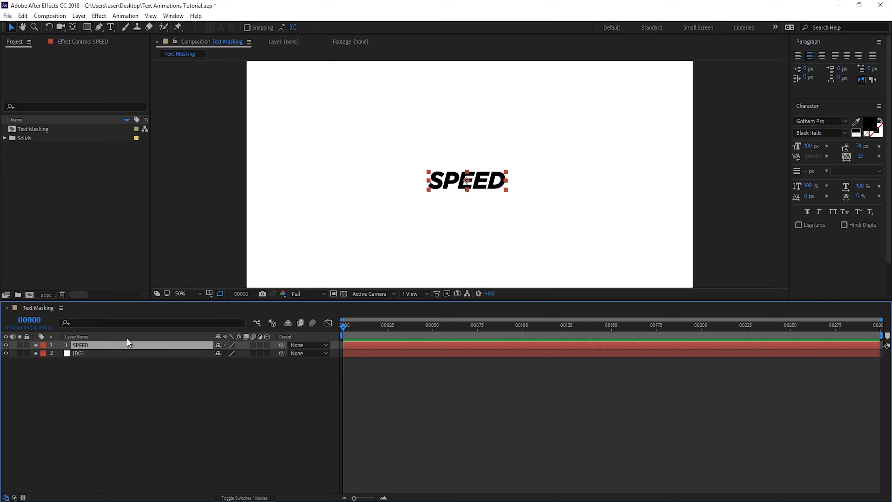
Try slanting the SPEED text with a Skew text animator set to 15 and a changed Skew Axis
left_click(36, 345)
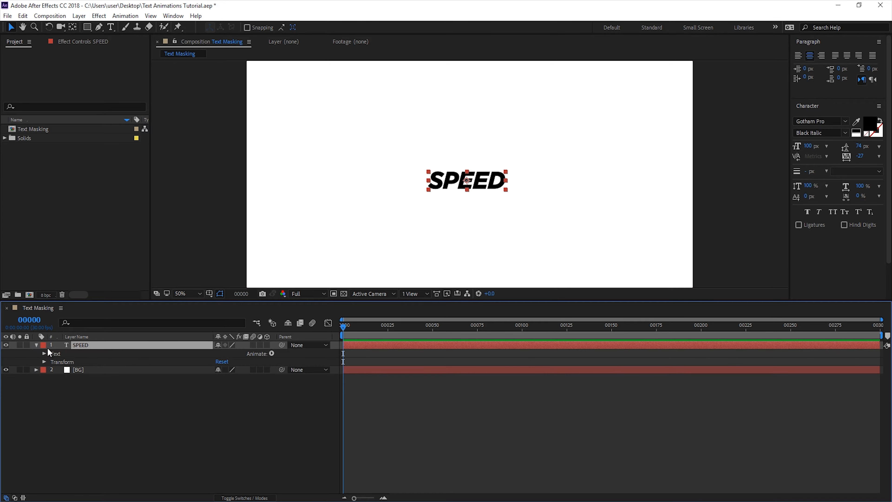
left_click(44, 354)
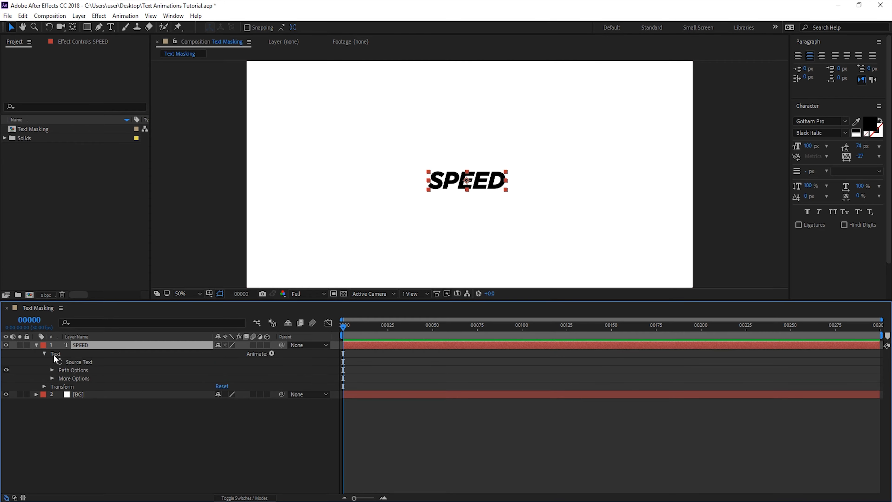
left_click(272, 353)
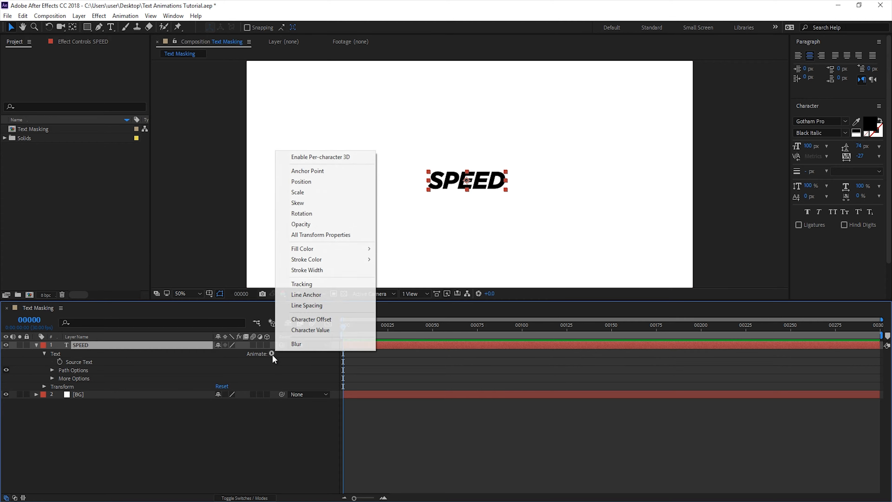
left_click(306, 205)
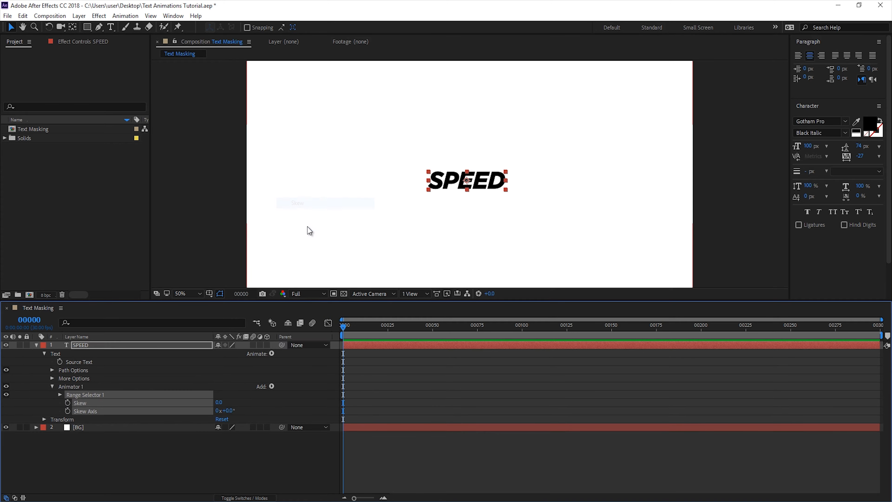
mouse_move(219, 402)
left_mouse_down()
mouse_move(233, 403)
mouse_move(218, 403)
mouse_move(230, 412)
left_mouse_up()
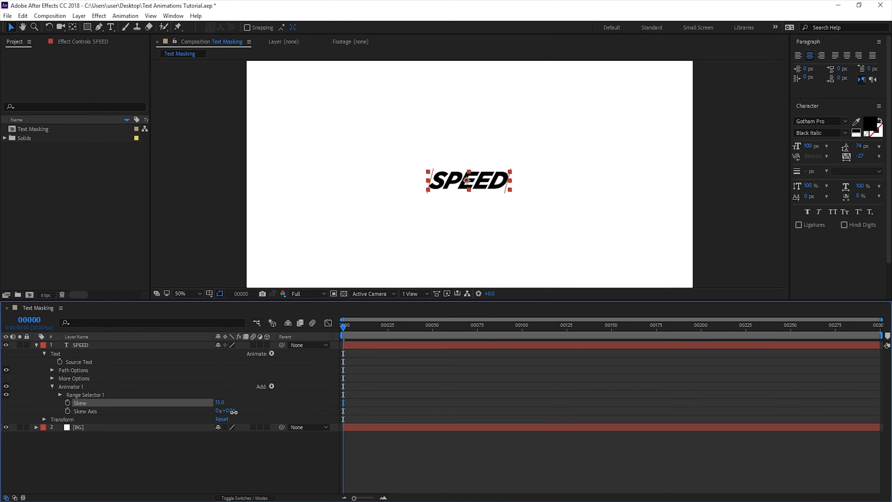
key("period")
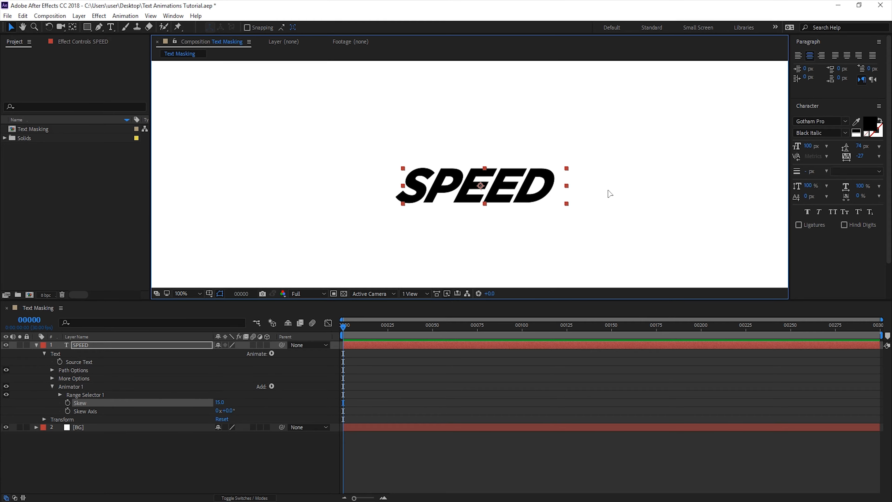
key("comma")
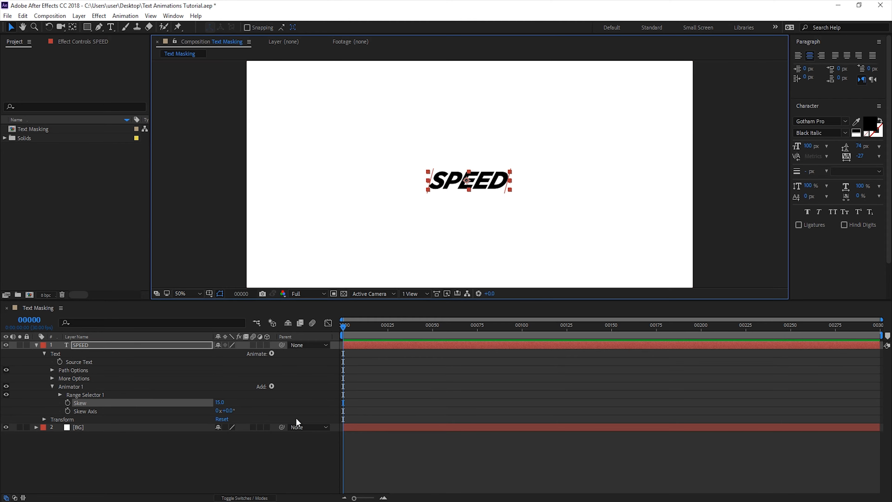
left_click_drag(227, 411, 294, 428)
key("ctrl+z")
Set the tracking of the SPEED text to 2
left_click_drag(860, 154, 867, 154)
key("ctrl+z")
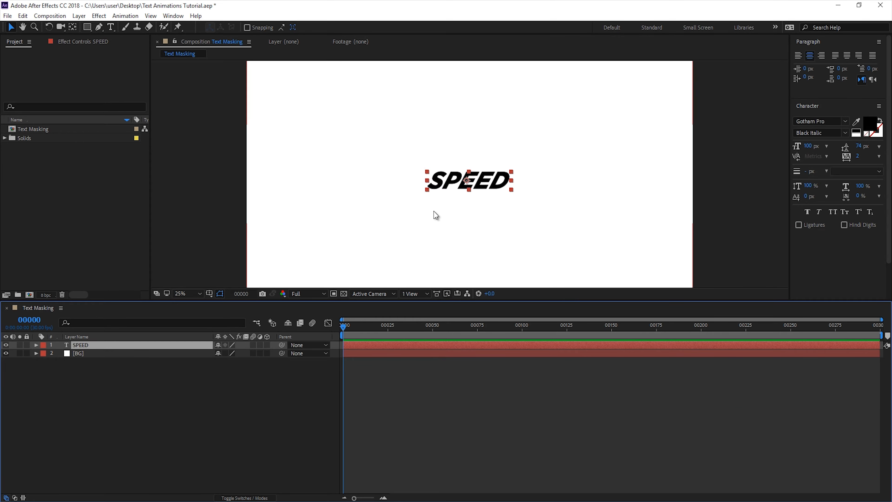
key("comma")
key("period")
Add a Position keyframe to the SPEED layer at frame 0 and move the playhead to frame 20
key("p")
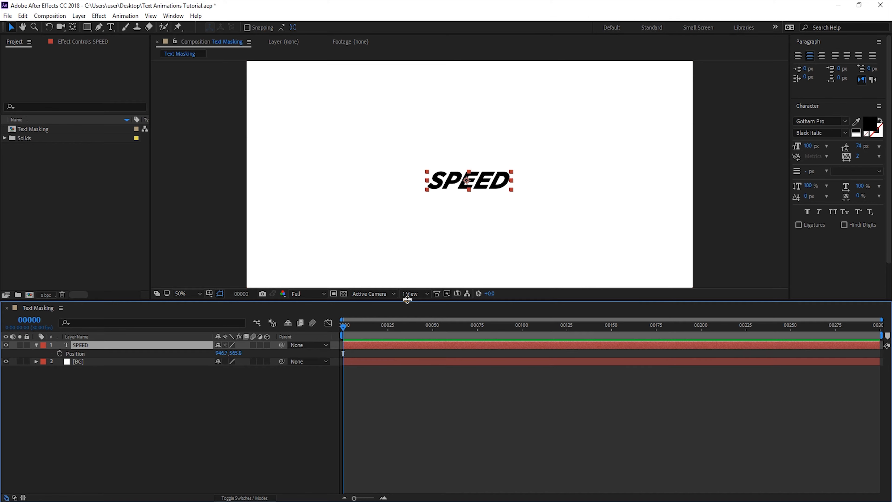
left_click(59, 353)
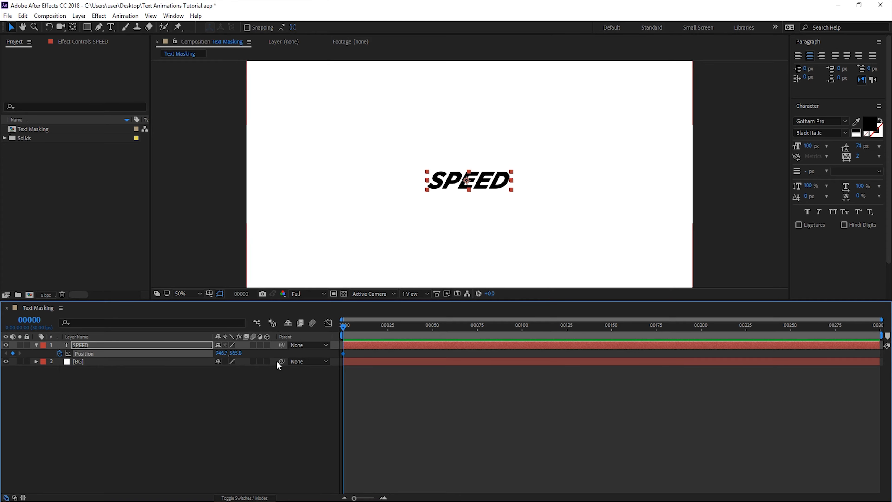
left_click_drag(349, 329, 379, 333)
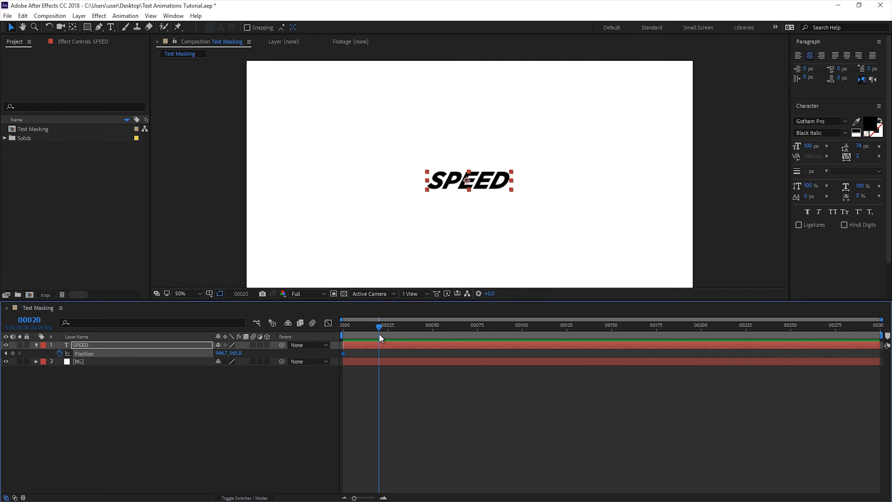
Switch the timeline's time display between frames and timecode, ending on frames
left_click(35, 320, "ctrl")
left_click(35, 321, "ctrl")
left_click(31, 325, "ctrl")
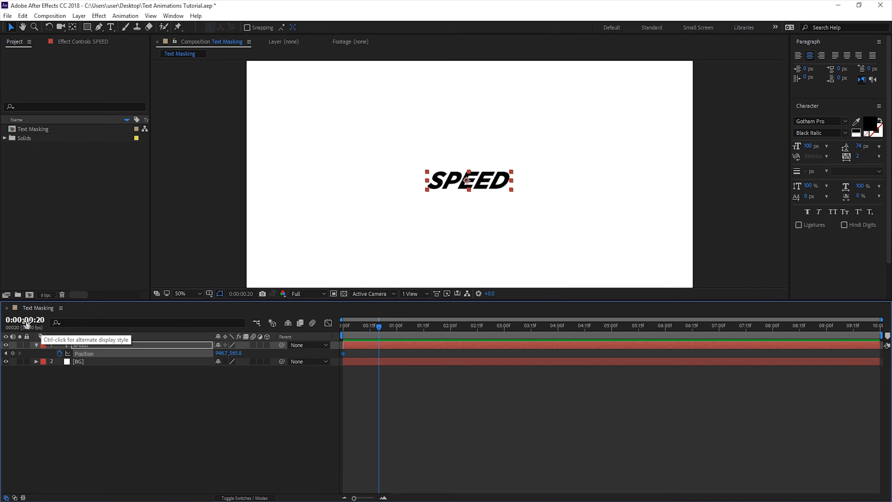
left_click(39, 320, "ctrl")
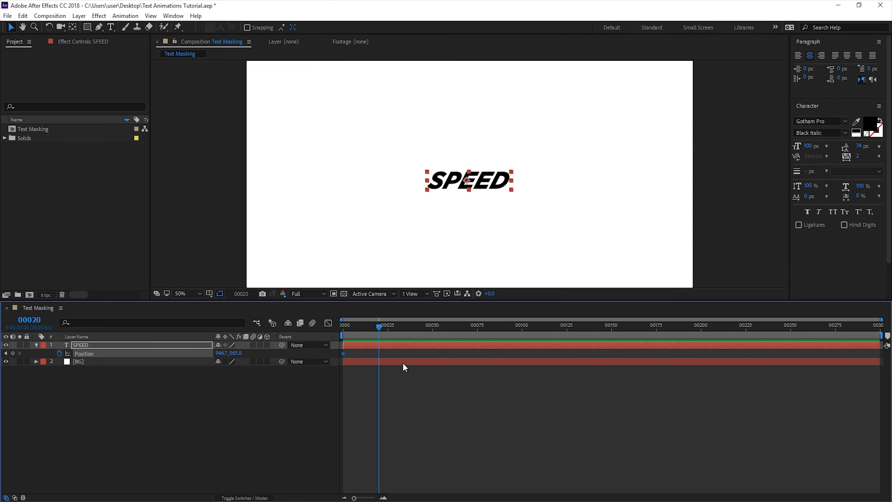
Add a second Position keyframe to the SPEED layer at frame 20 and clear the selection
left_click(13, 353)
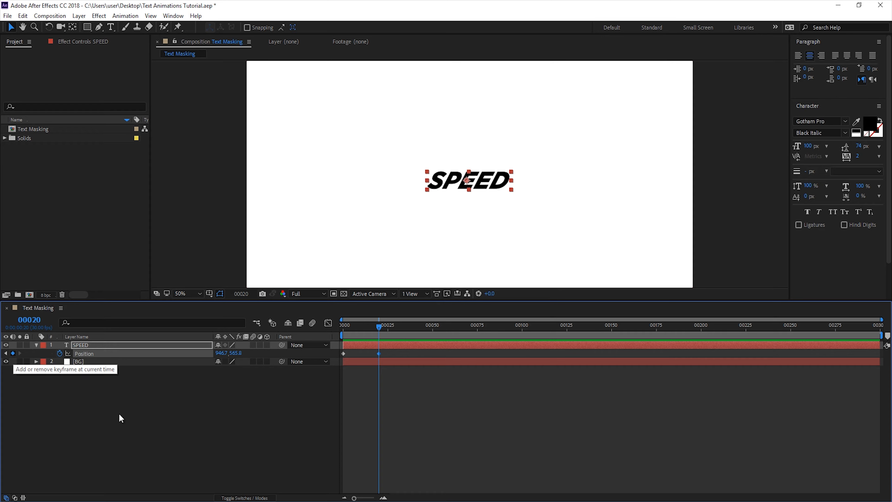
left_click(147, 417)
key("Page_Down")
key("Page_Down")
key("Page_Up")
key("Page_Up")
key("Page_Up")
key("Page_Down")
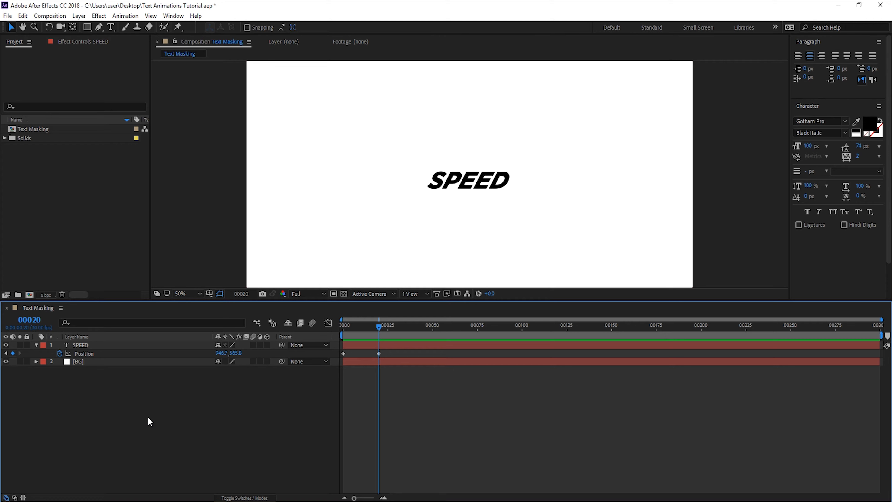
key("shift+Page_Down")
key("shift+Page_Down")
key("shift+Page_Up")
key("shift+Page_Up")
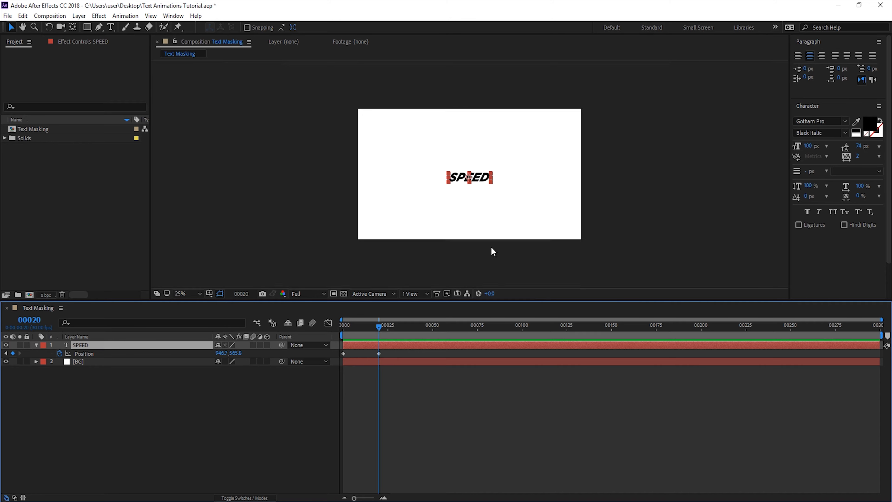
scroll(491, 246, "up", 2)
scroll(488, 233, "down", 2)
scroll(482, 197, "up", 2)
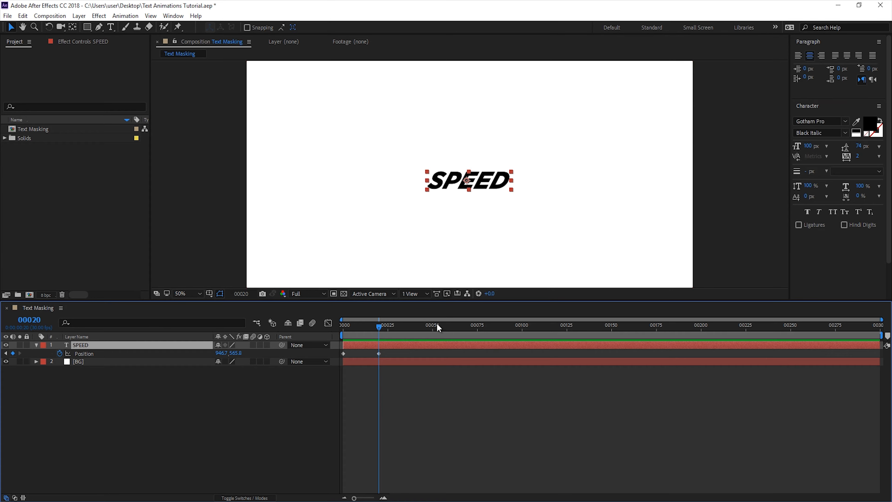
left_click(364, 339)
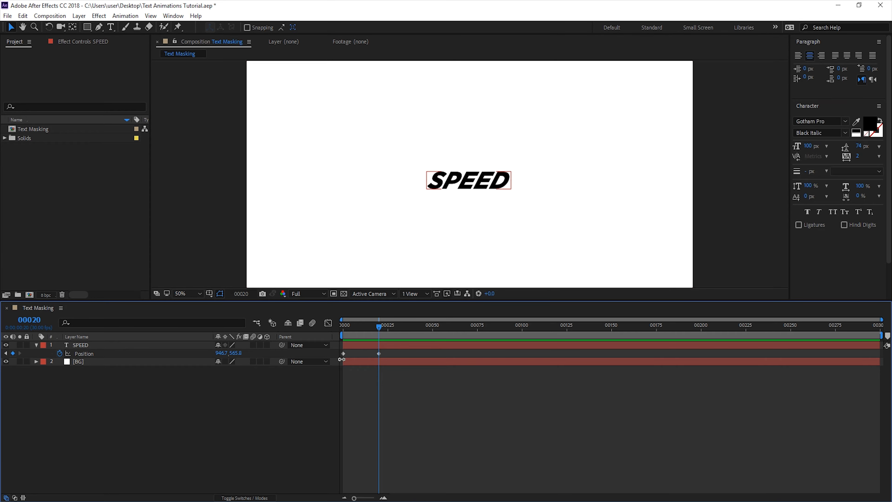
At frame 0, move the SPEED text horizontally out past the composition's left edge, to about -725, 566
left_click_drag(380, 326, 339, 338)
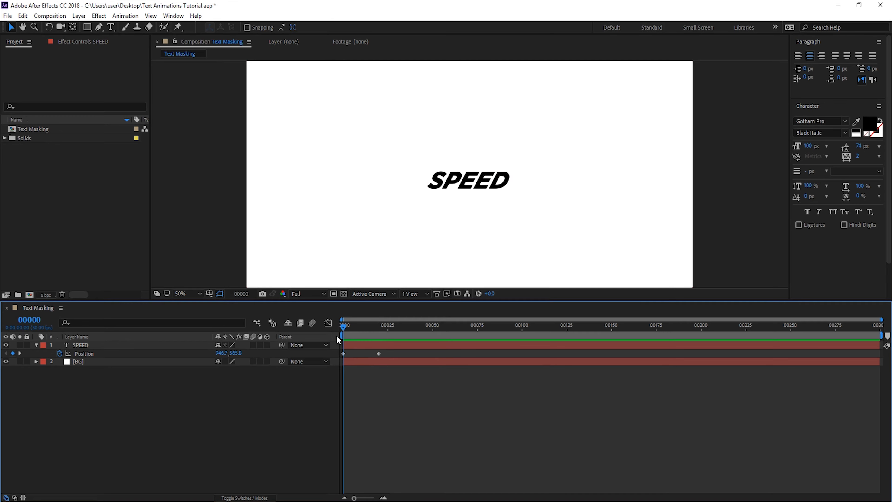
key("comma")
left_click_drag(469, 180, 290, 188)
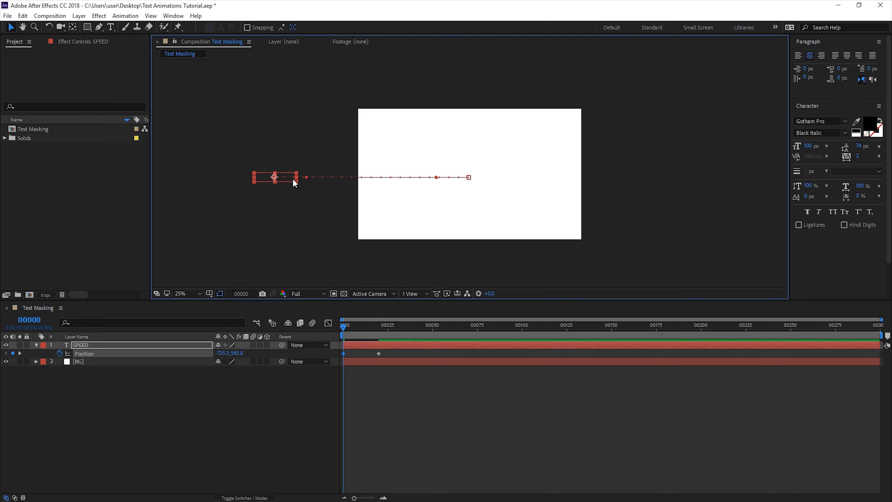
key("period")
key("comma")
End the work area at frame 30 and preview the text sliding in
mouse_move(375, 329)
left_mouse_down()
mouse_move(552, 334)
mouse_move(400, 335)
left_mouse_up()
key("n")
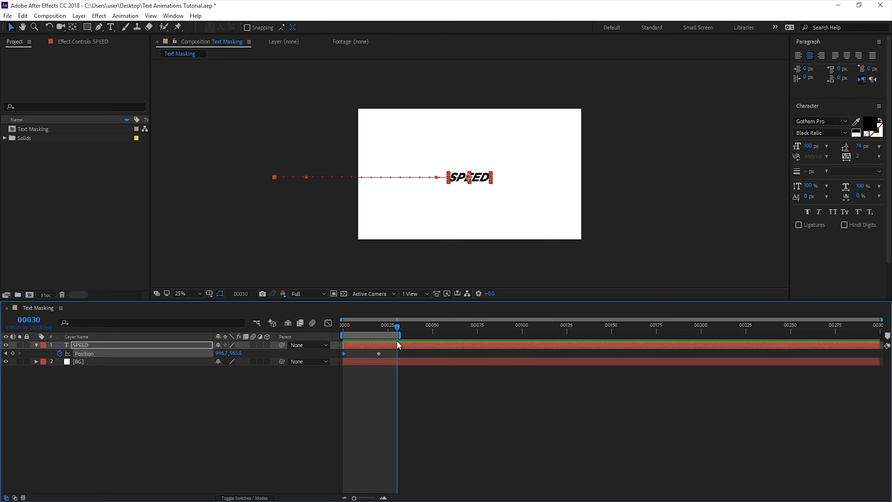
key("space")
Apply Easy Ease to both Position keyframes of the SPEED layer and preview the motion
left_click_drag(406, 337, 325, 375)
left_click(381, 390)
left_click(364, 330)
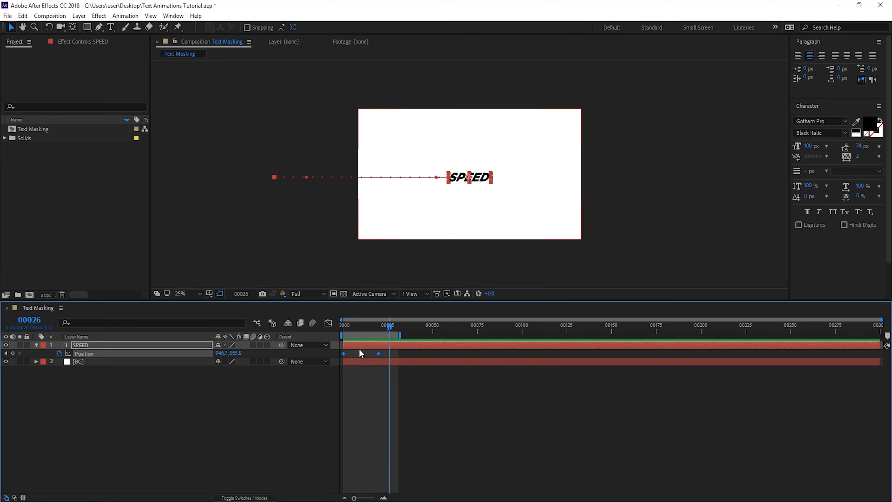
right_click(378, 353)
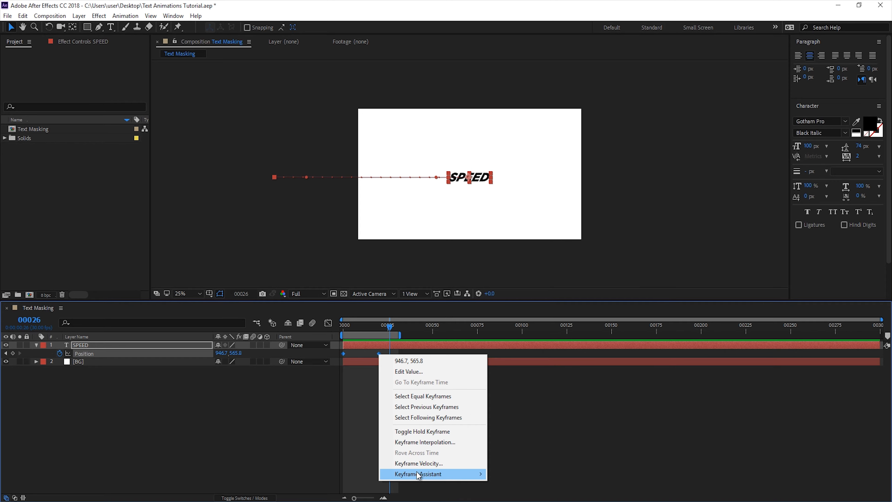
mouse_move(472, 473)
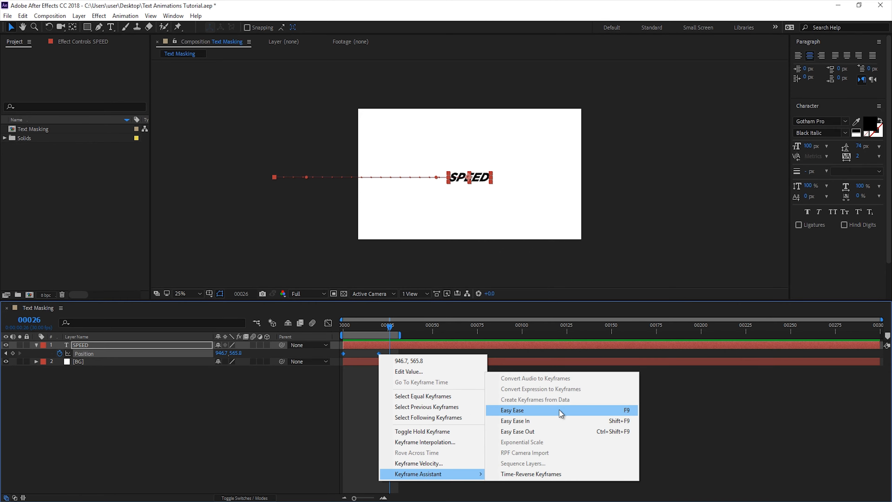
left_click(629, 410)
key("space")
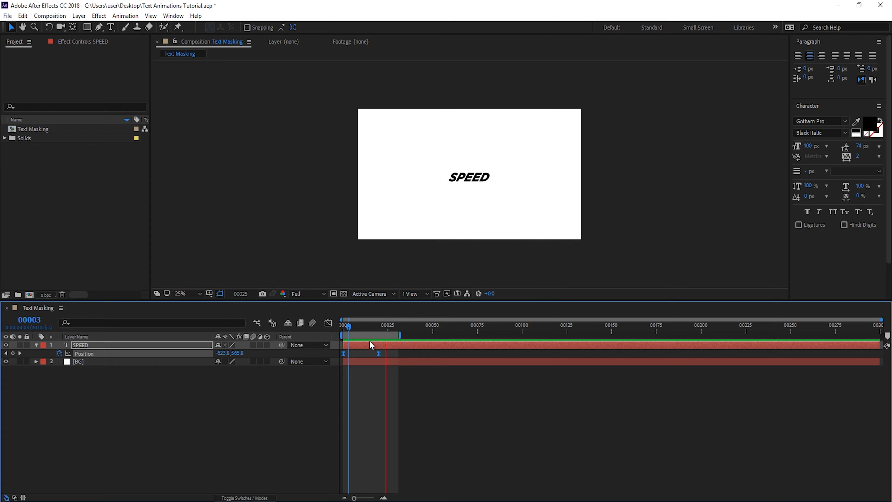
key("space")
Set the Keyframe Velocity influence of both Position keyframes on the SPEED layer to 75% incoming and 75% outgoing
left_click(388, 330)
key("Page_Up")
key("Page_Up")
right_click(379, 355)
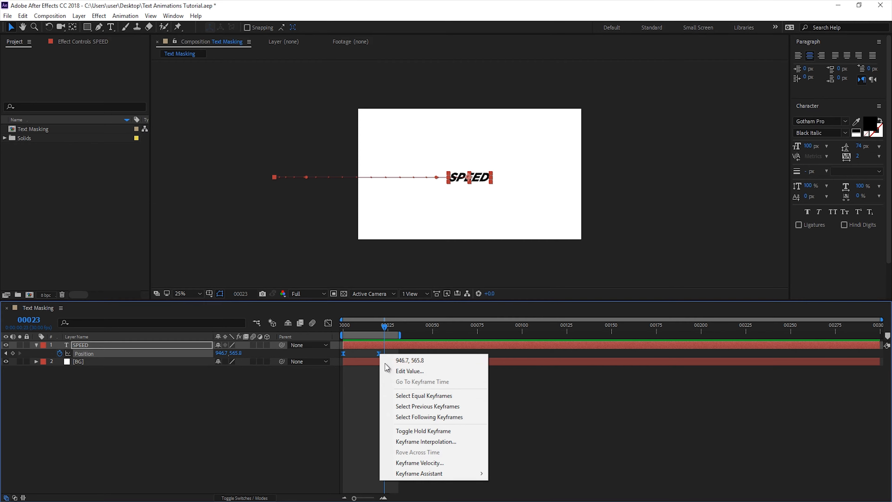
left_click(420, 462)
left_click_drag(116, 125, 170, 155)
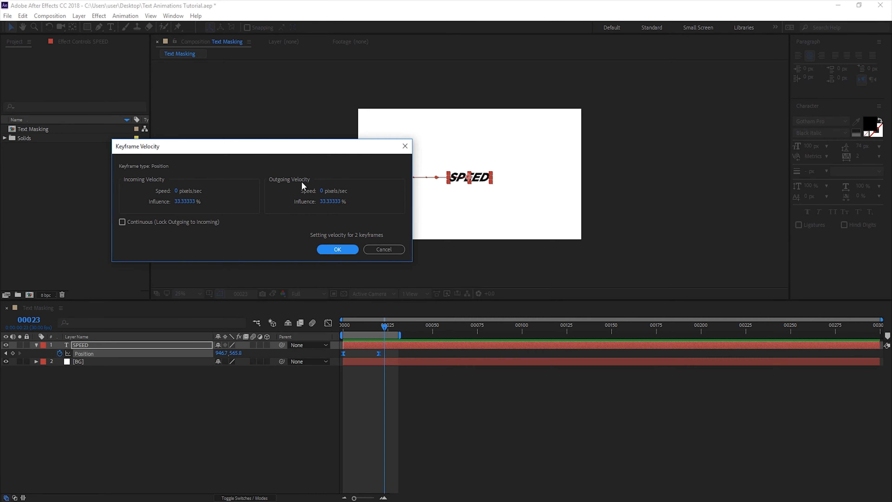
left_click(189, 202)
type("7")
left_click(332, 202)
type("75")
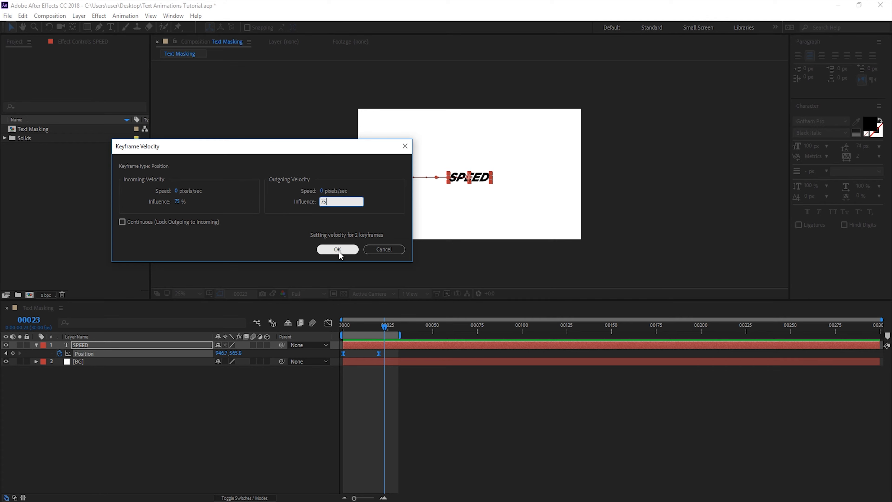
left_click(337, 249)
Preview the SPEED text sliding in with the stronger easing
left_click(366, 330)
key("space")
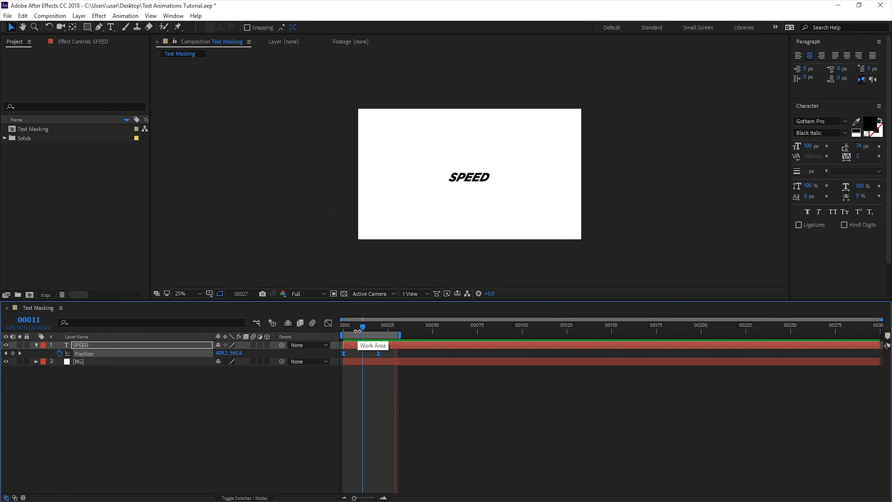
key("space")
key("space")
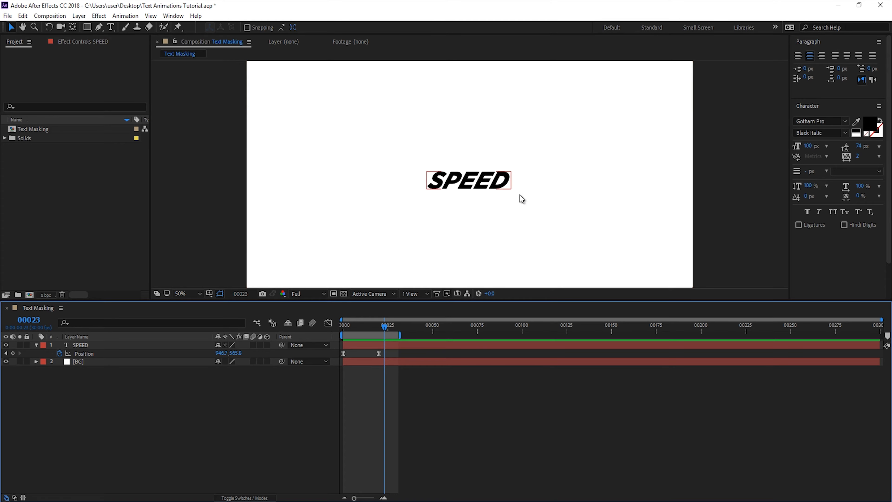
Duplicate the SPEED text layer four times to have one copy for each letter
left_click(363, 345)
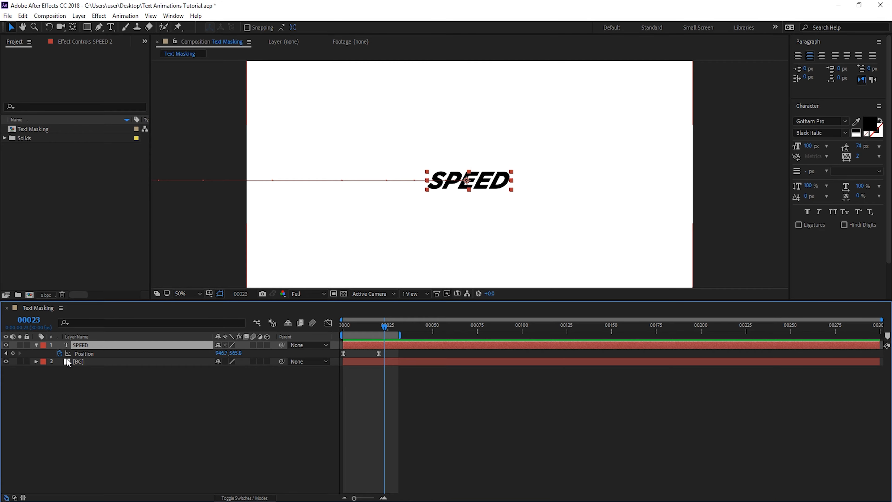
key("ctrl+d")
key("ctrl+d")
key("ctrl+d")
key("ctrl+d")
Rename the lowest text layer s and the text layer above it p
left_click(96, 379)
key("Return")
type("s")
key("Return")
left_click(110, 370)
key("Return")
key("Return")
Rename the remaining three text layers e, e and d going upward, and collapse the s layer's properties
left_click(107, 362)
key("Return")
key("e")
key("Return")
left_click(103, 352)
key("Return")
key("e")
key("Return")
left_click(100, 343)
key("Return")
key("d")
key("Return")
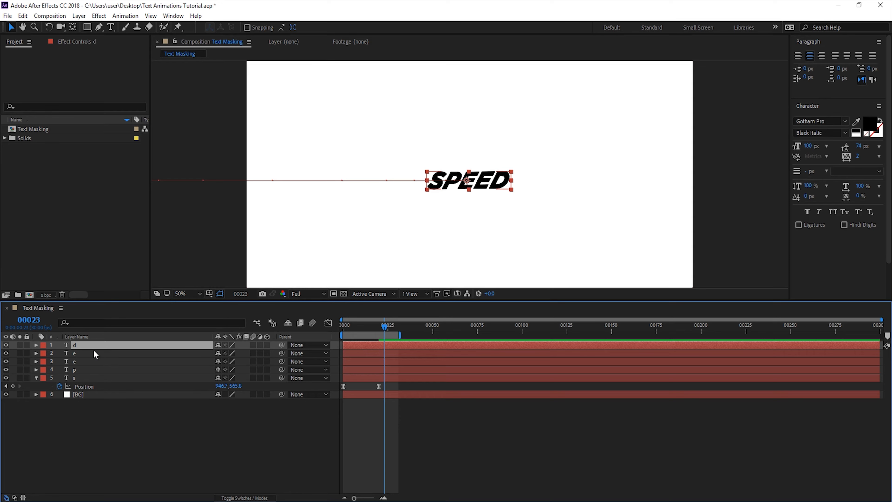
key("Return")
left_click(33, 376)
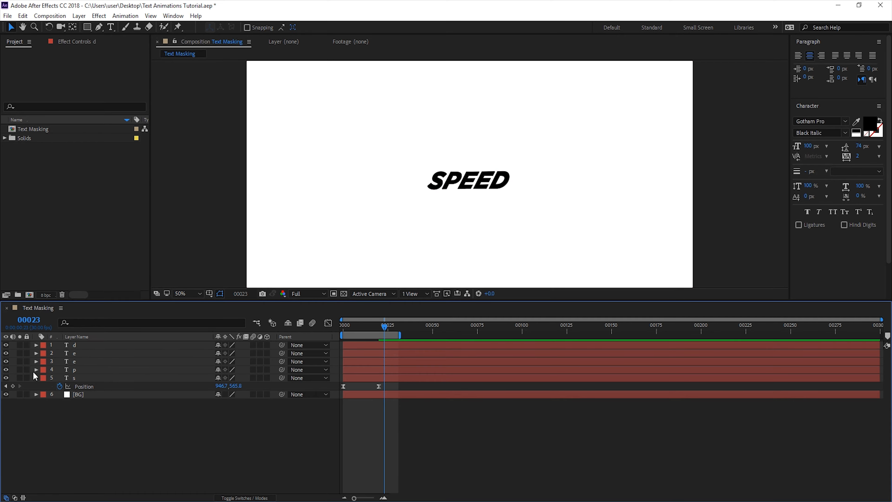
Draw a closed four-point mask around the letter S on the s layer with the Pen tool
key("period")
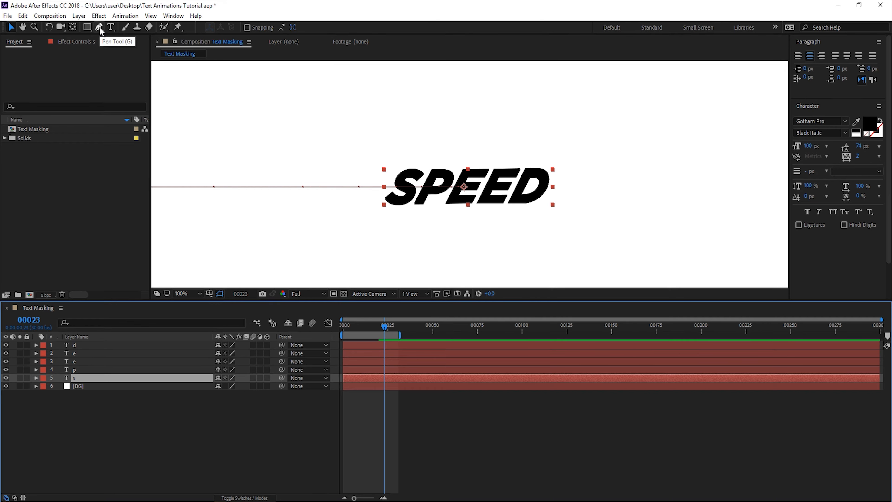
left_click(100, 27)
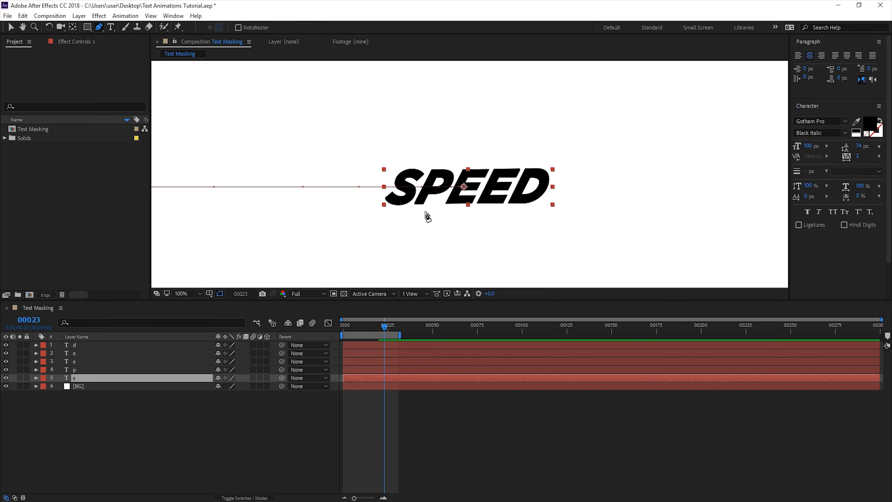
key("period")
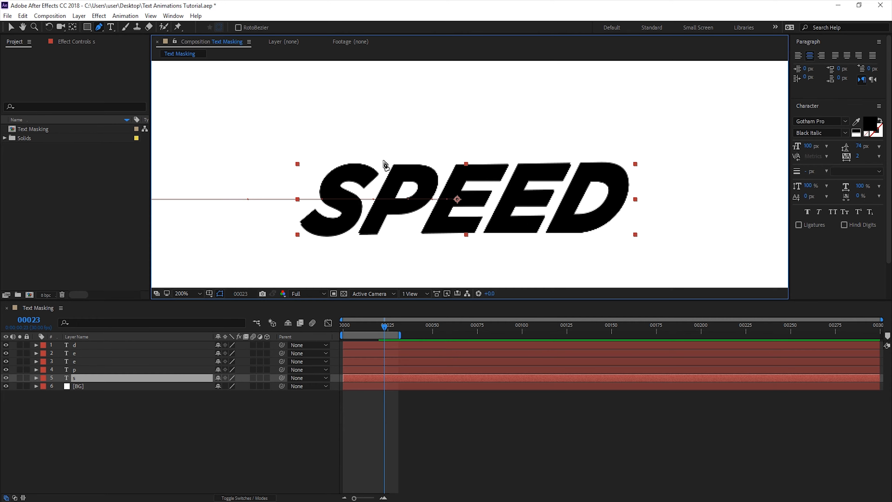
left_click(390, 154)
left_click(349, 247)
left_click(304, 144)
left_click(390, 154)
Draw a closed four-point mask around the letter P on the p layer, following the slant of the letters
left_click(102, 370)
left_click(389, 157)
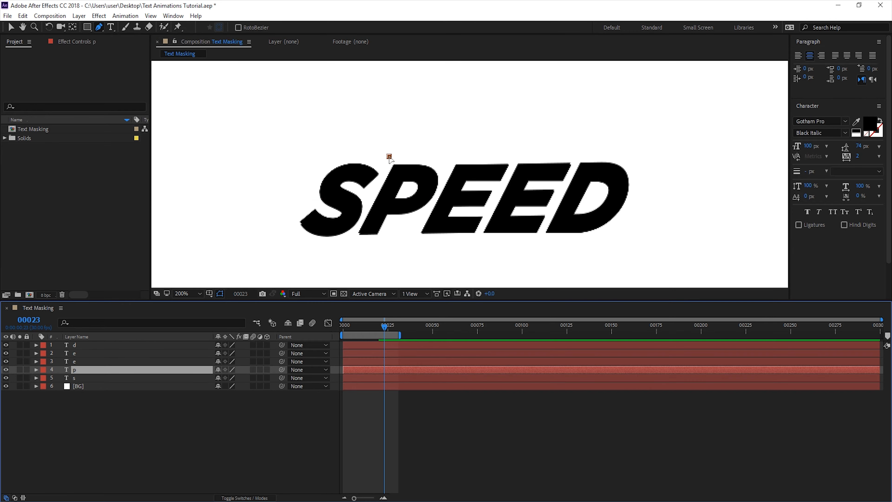
left_click(350, 244)
left_click(411, 245)
left_click(460, 146)
left_click(389, 156)
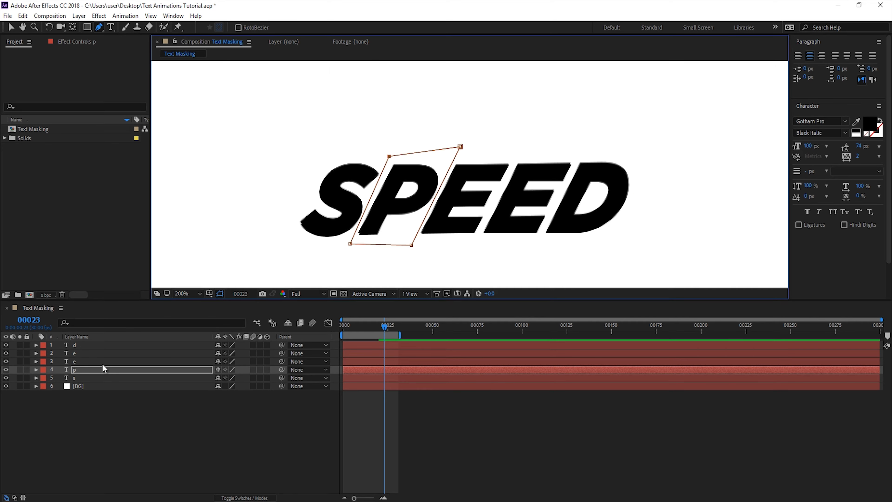
Draw a closed slanted four-point mask around the first letter E on the lower e layer
left_click(101, 361)
left_click(456, 159)
left_click(407, 249)
left_click(475, 243)
left_click(522, 148)
left_click(456, 158)
Draw a mask around the letter D on the d layer with a curved outer side, and return to the Selection tool
left_click_drag(641, 196, 636, 243)
left_click(534, 250)
scroll(534, 249, "down", 1)
key("v")
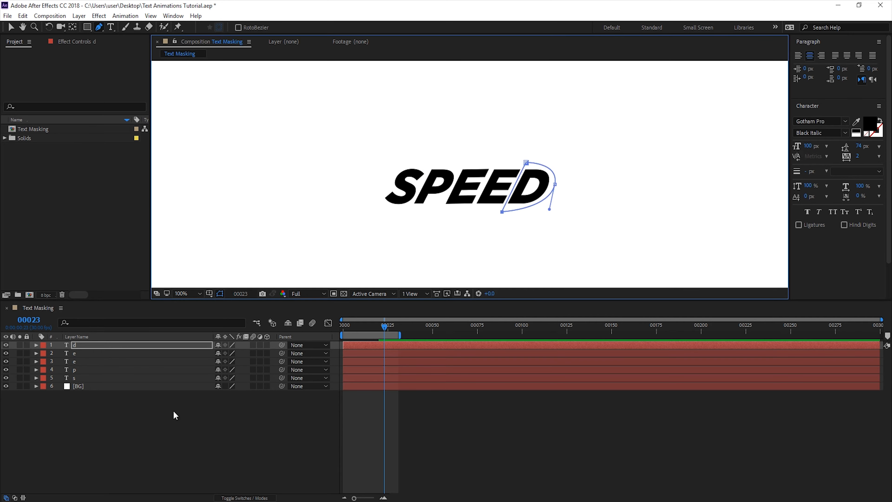
Stagger the letter layers from the upper e down to s so each starts one frame after the layer above
left_click(99, 377)
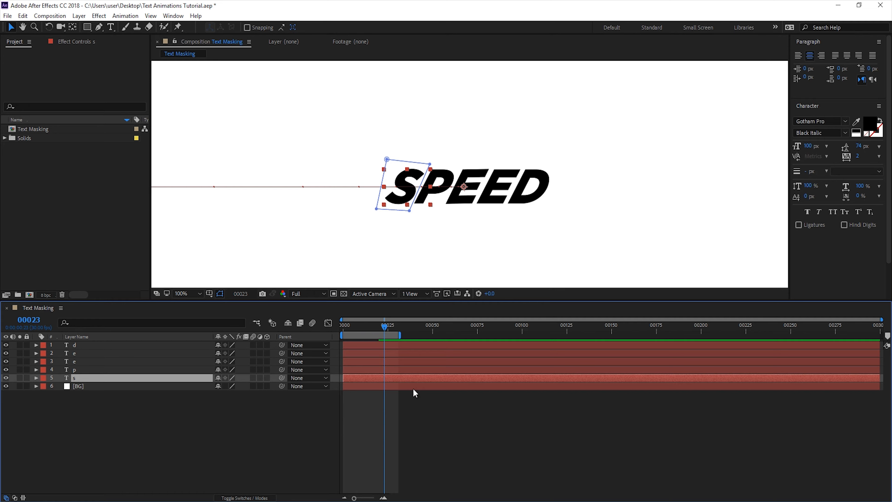
scroll(456, 229, "down", 3)
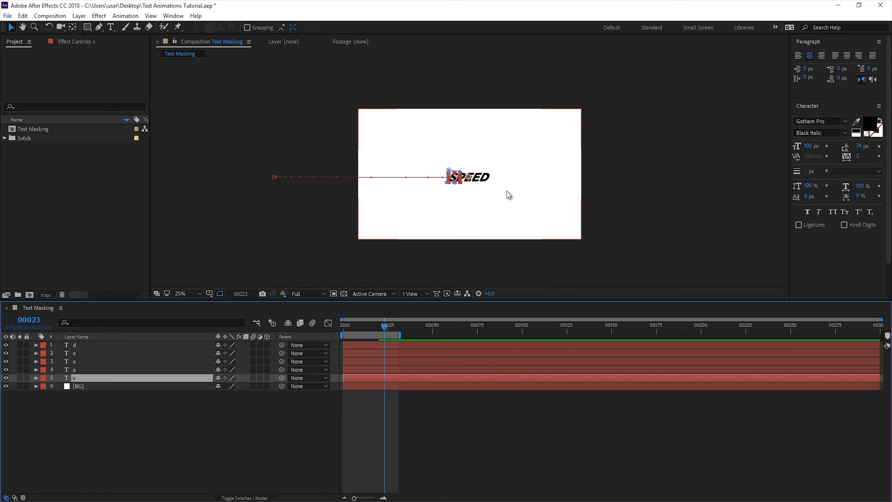
scroll(492, 183, "up", 1)
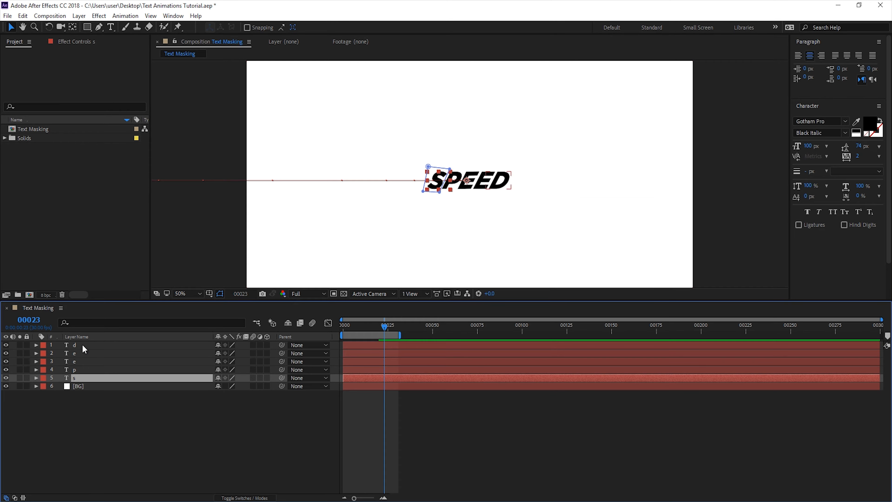
left_click(501, 181)
scroll(494, 203, "up", 4)
key("Home")
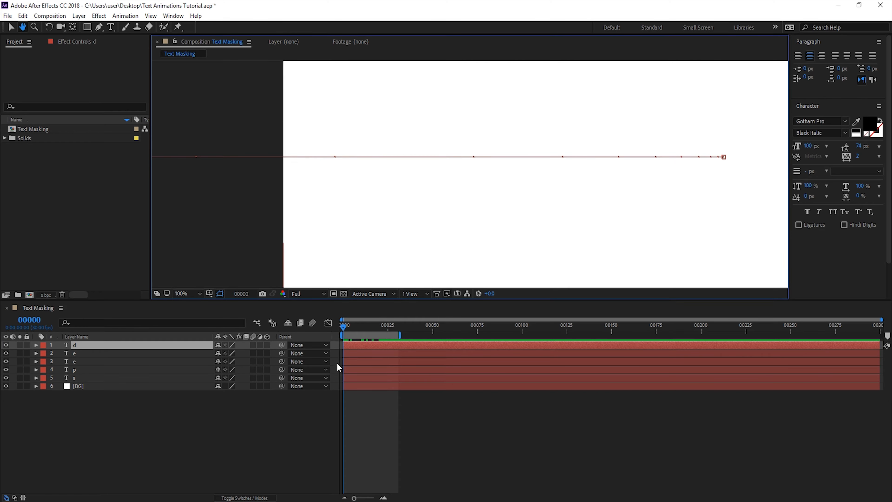
scroll(353, 368, "up", 2)
left_click(104, 356)
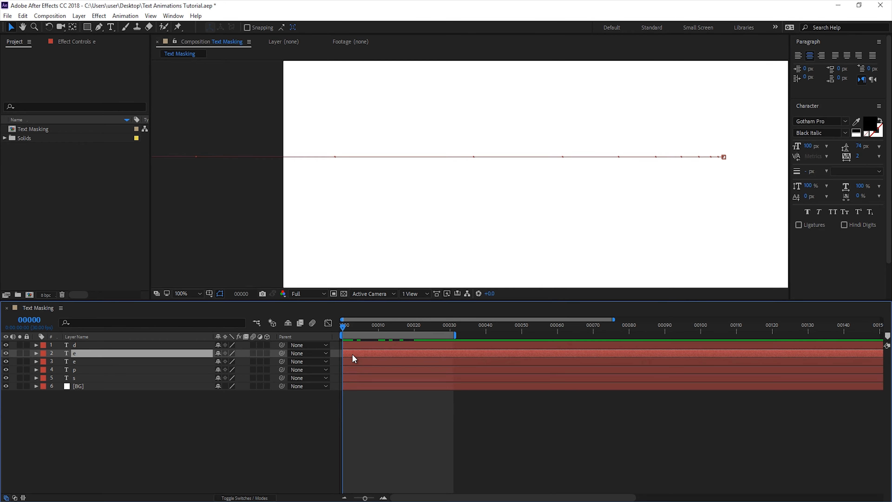
left_click_drag(349, 363, 360, 379)
Preview the letters sliding in with the one-frame stagger
key("space")
scroll(480, 207, "down", 2)
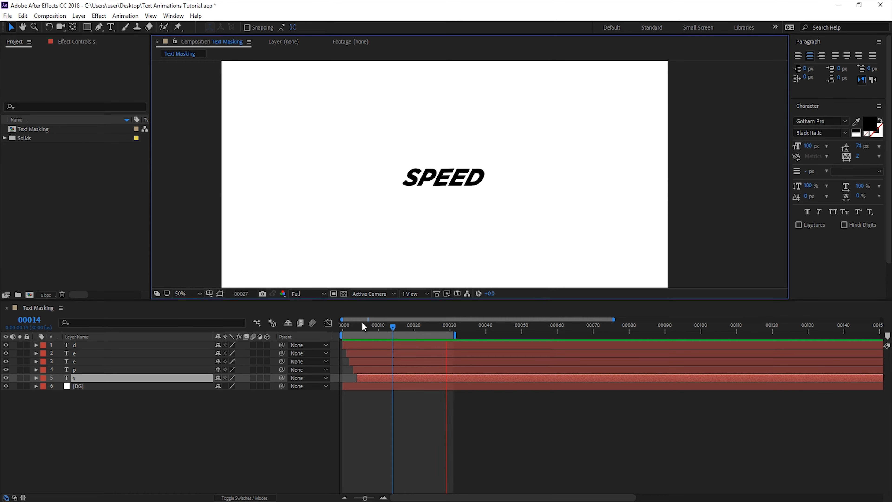
key("space")
Widen the stagger so the upper e, lower e, p and s layers start at frames 2, 4, 6 and 9
left_click(357, 354)
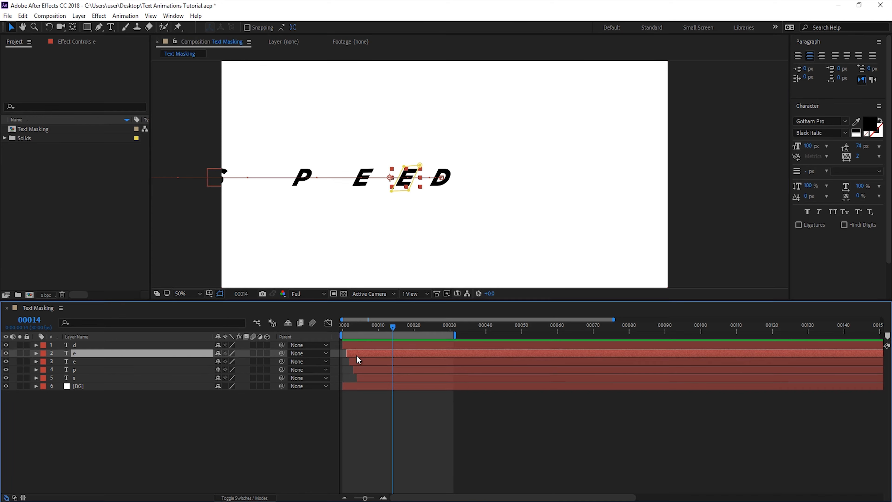
left_click_drag(351, 354, 361, 363)
left_click_drag(362, 370, 372, 370)
left_click_drag(366, 377, 380, 376)
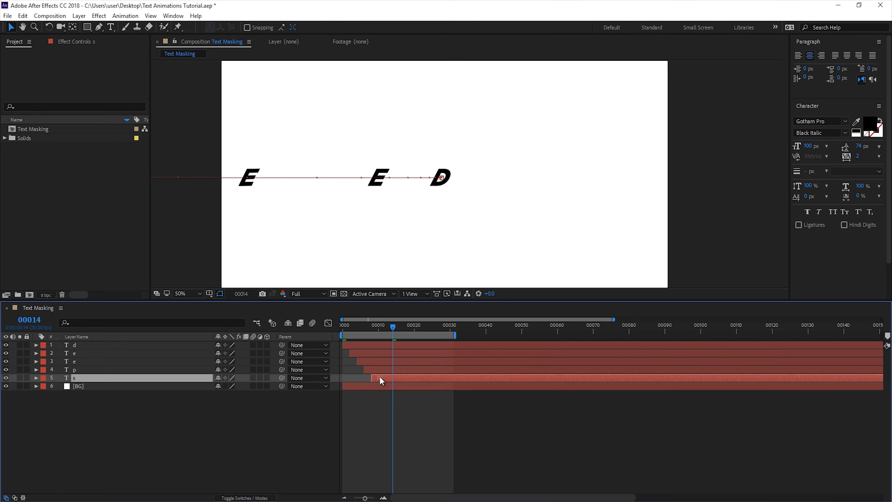
Scrub to frame 11 and preview the letters sliding in with the wider stagger
mouse_move(373, 329)
left_mouse_down()
mouse_move(346, 335)
mouse_move(425, 345)
mouse_move(383, 343)
left_mouse_up()
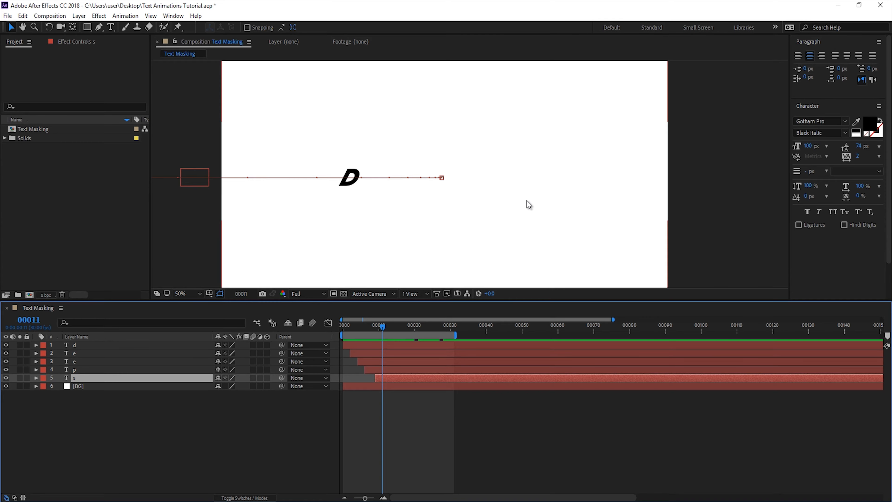
key("comma")
key("space")
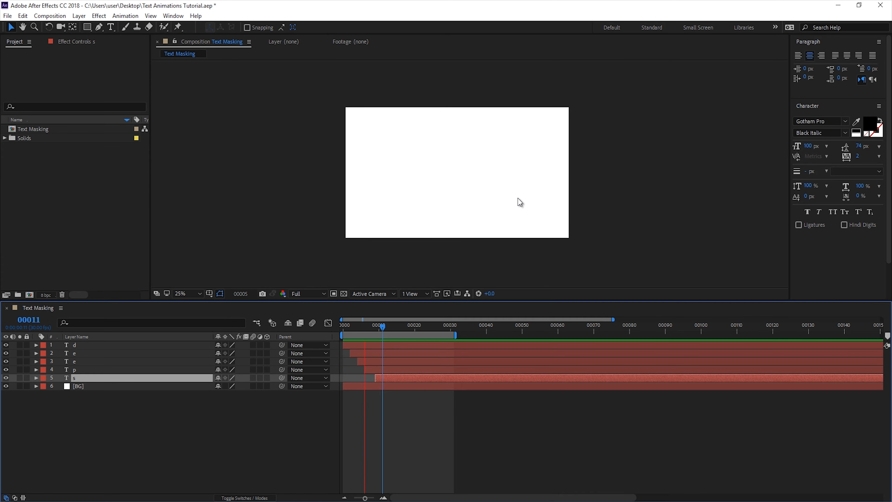
key("space")
key("period")
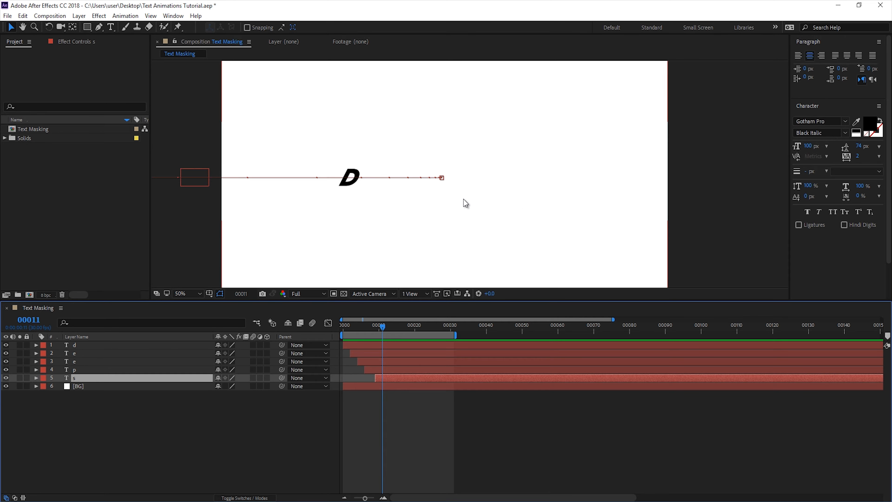
Enable motion blur on all five letter layers and for the Text Masking composition
left_click(383, 434)
left_click(105, 378)
left_click_drag(375, 326, 450, 327)
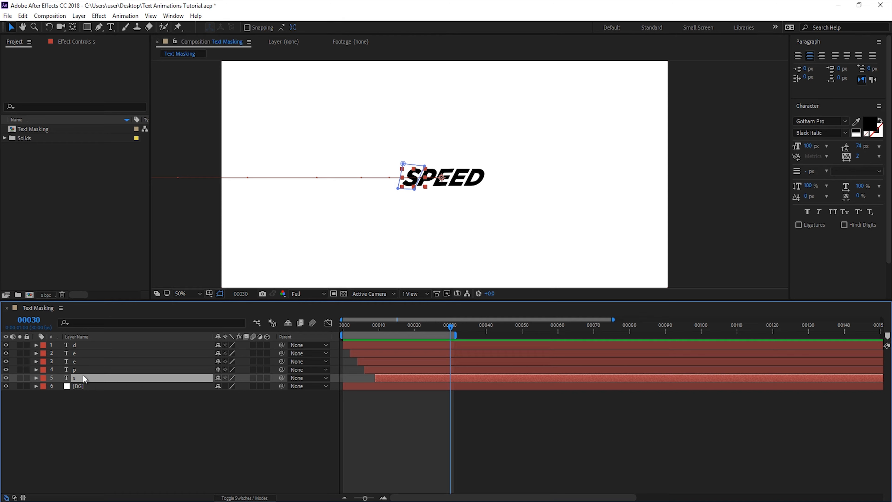
left_click(82, 346, "shift")
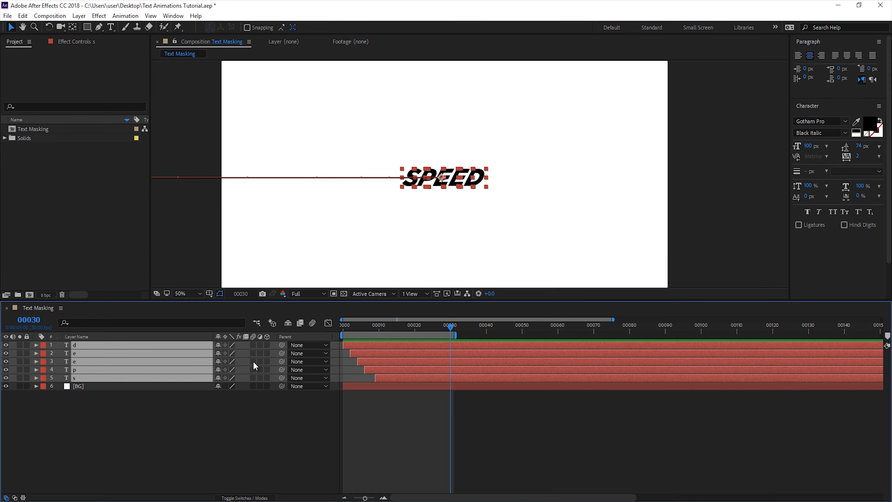
left_click(254, 346)
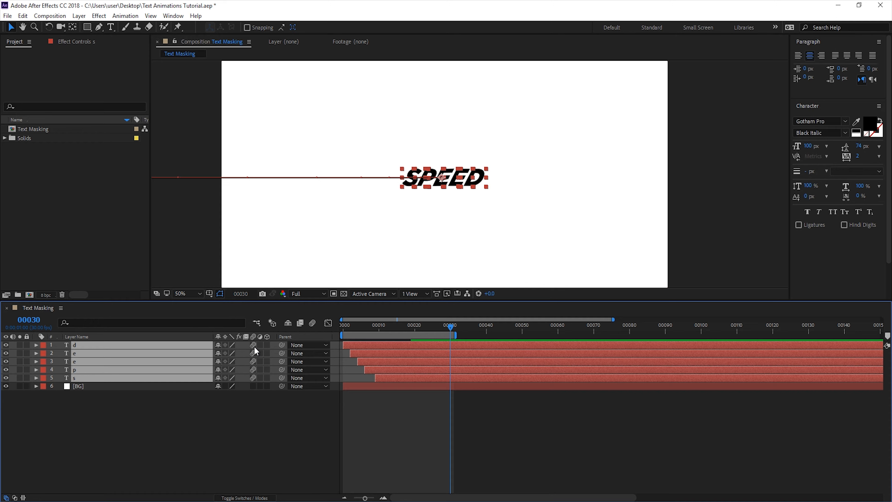
left_click(313, 324)
Preview the letter animation with motion blur enabled
key("space")
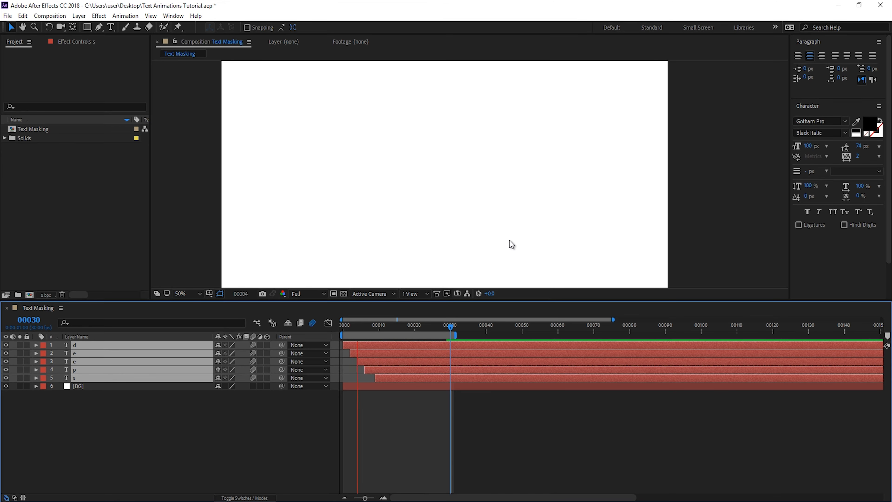
key("comma")
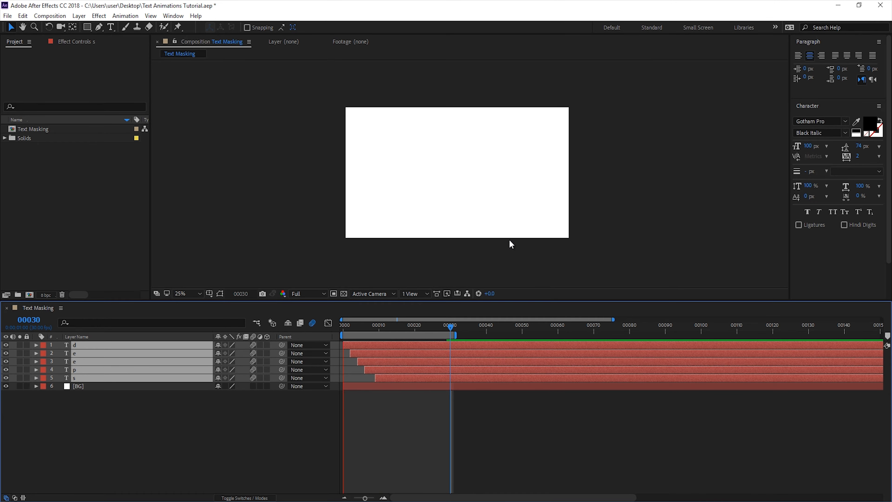
key("period")
Open the Advanced composition settings of the Text Masking composition to reach the motion blur options
left_click(155, 150)
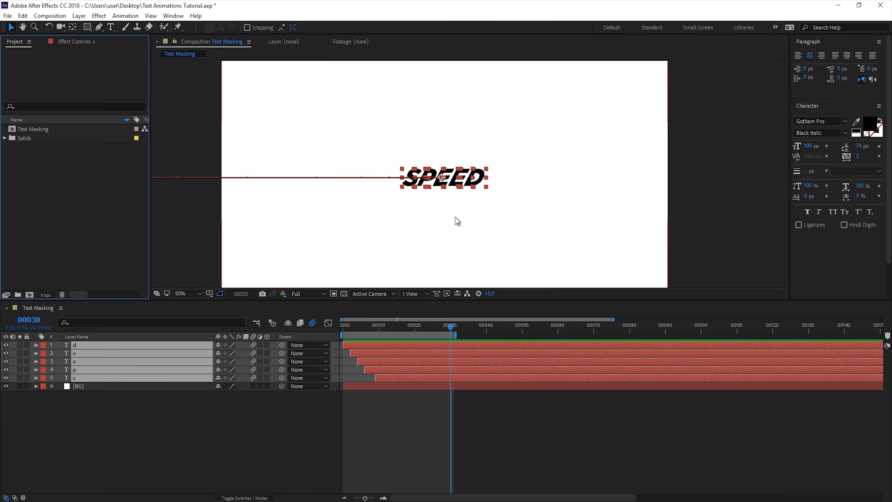
left_click(41, 130)
left_click(50, 16)
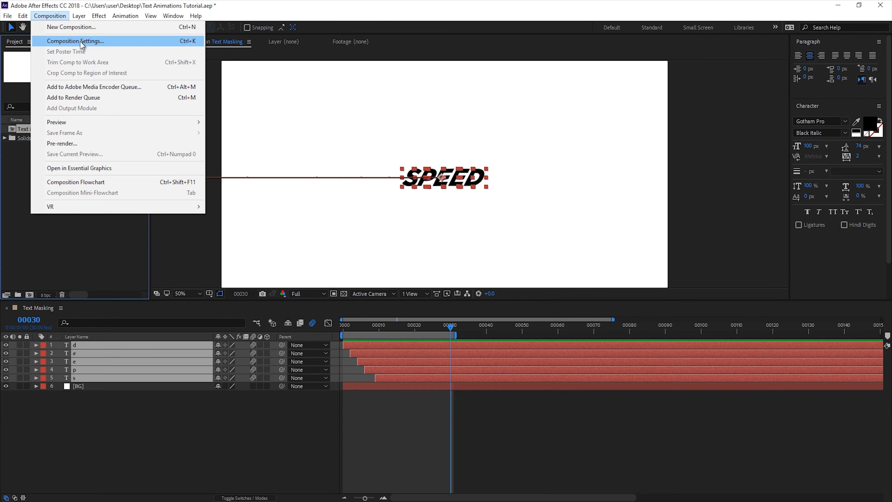
left_click(80, 41)
left_click(641, 169)
left_click_drag(668, 137, 678, 152)
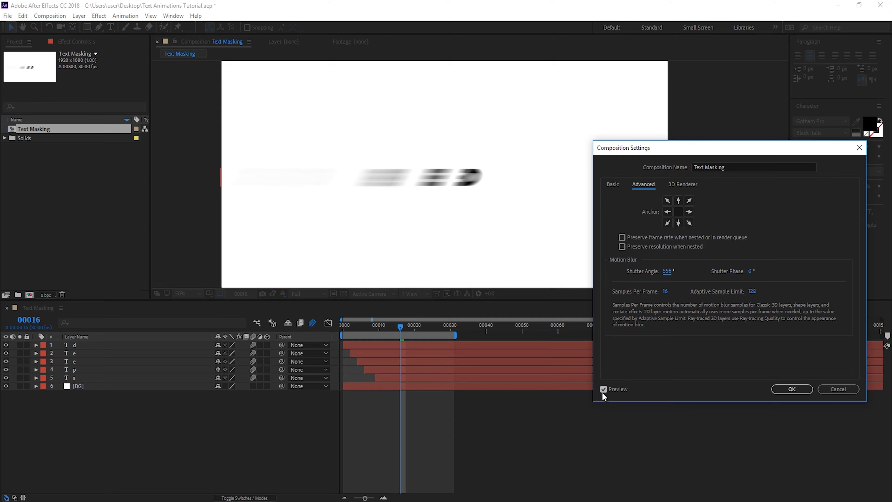
Try motion blur shutter angles of 0° and 180° to compare the blur on the letters
left_click_drag(667, 271, 675, 280)
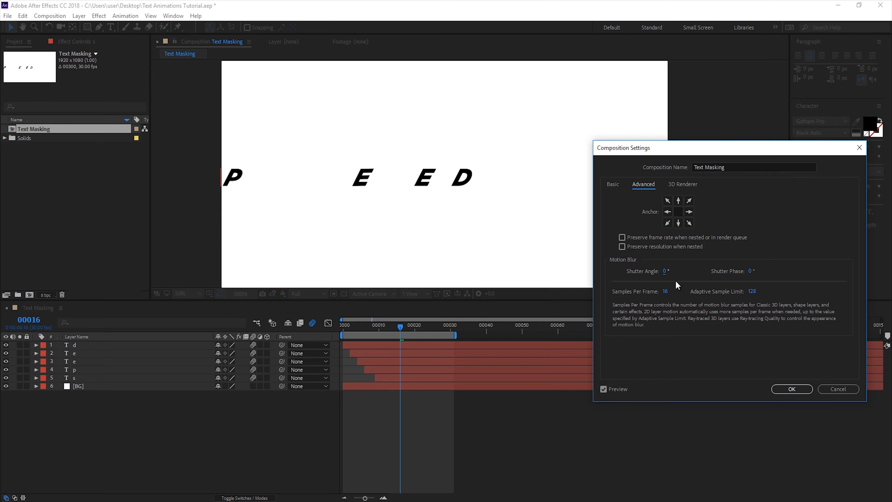
left_click(665, 272)
type("180")
key("Return")
Set the composition's motion blur to a 400° shutter angle with 50 samples per frame and apply the settings
left_click(671, 270)
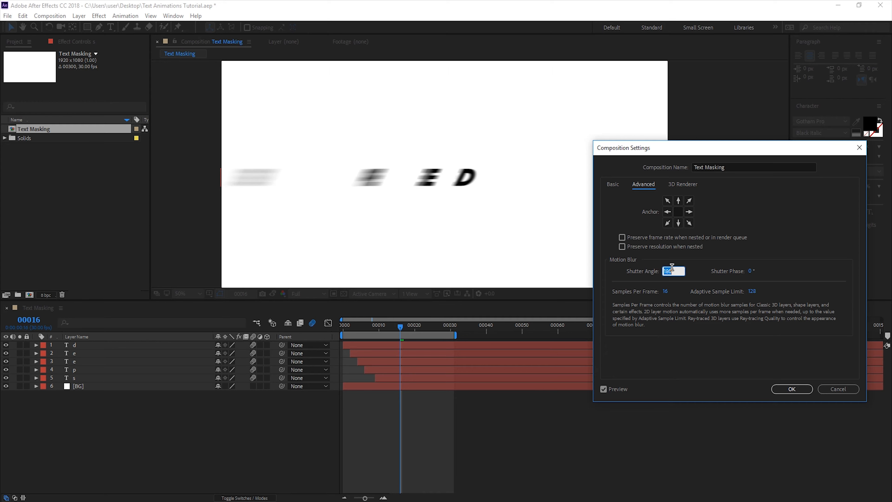
type("400")
key("Return")
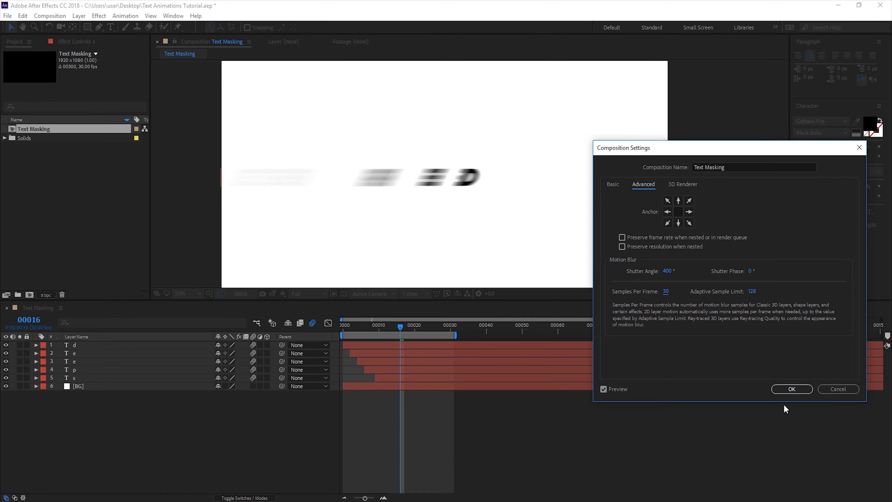
left_click(792, 388)
Preview the letter animation from frame 0 with the new motion blur and scrub through to frame 30
key("Home")
key("space")
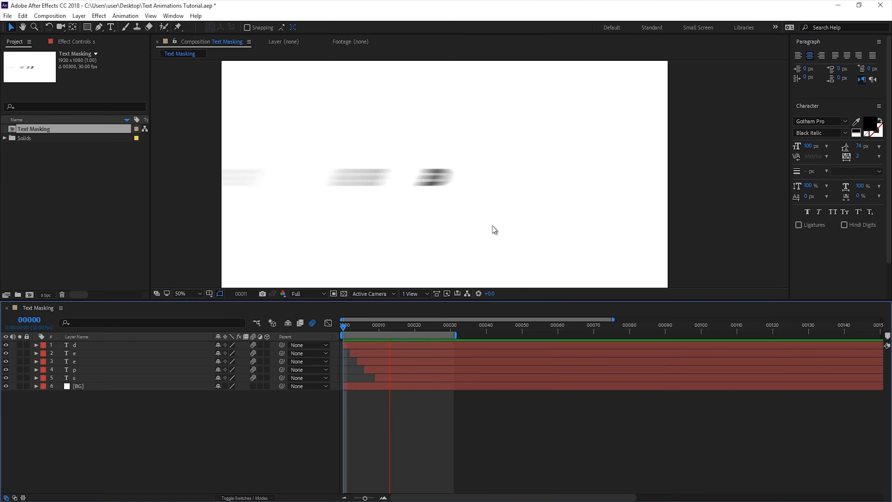
key("space")
left_click_drag(363, 327, 450, 328)
left_click(101, 378)
left_click(200, 400)
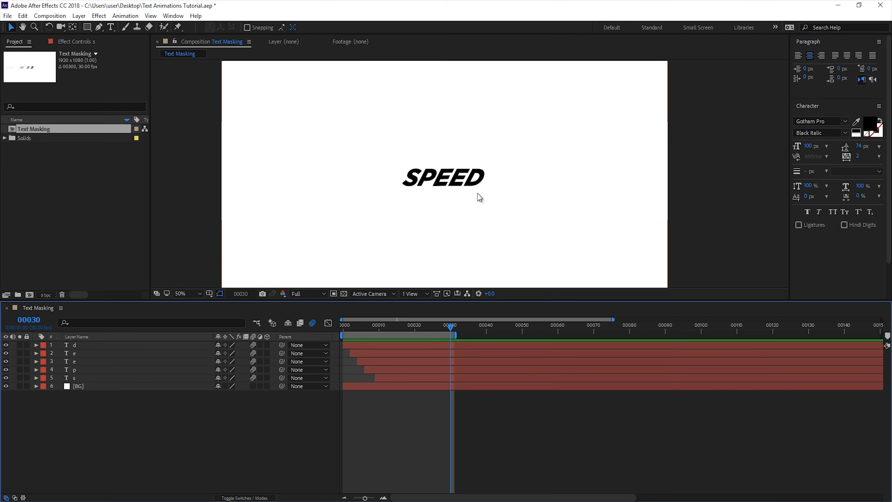
Duplicate all five letter layers and pre-compose the copies into a composition named Speed Trail
left_click(94, 378)
left_click_drag(373, 328, 446, 340)
left_click(82, 345, "shift")
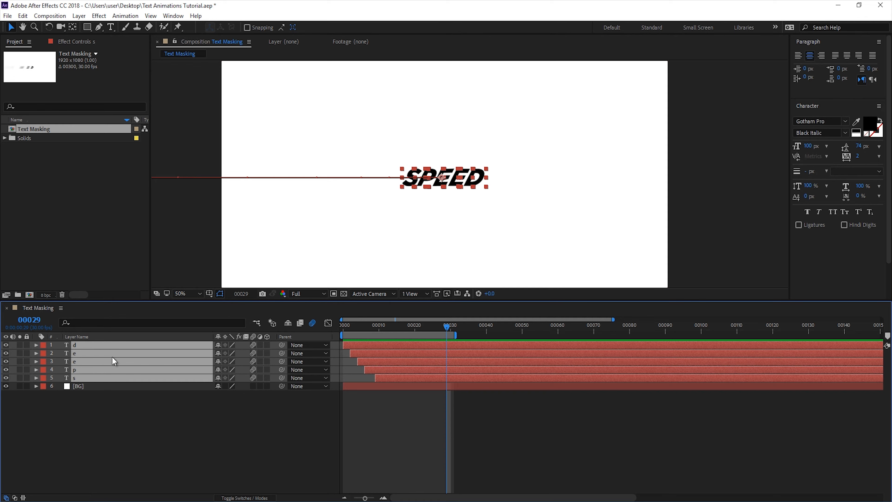
key("ctrl+d")
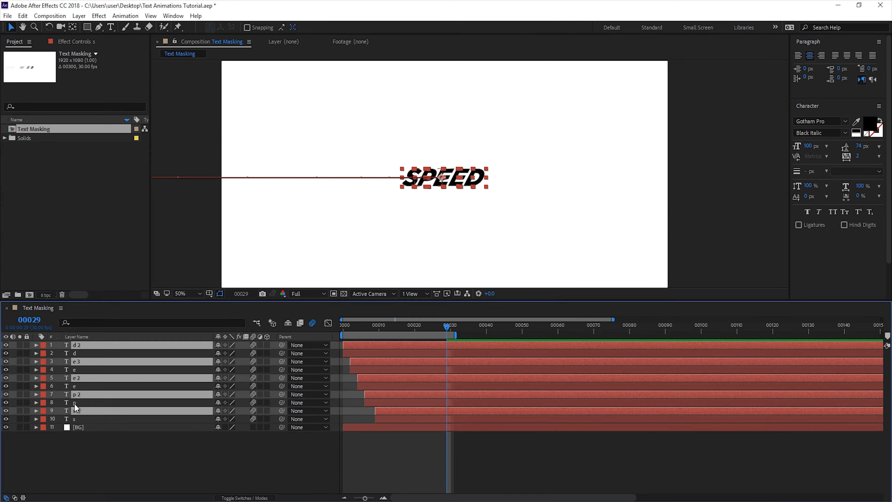
left_click(78, 16)
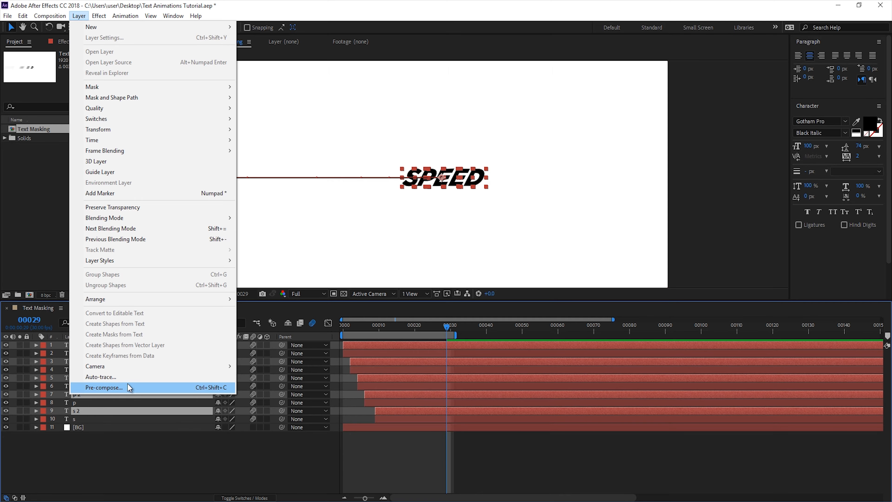
left_click(200, 387)
type("Speed Trail")
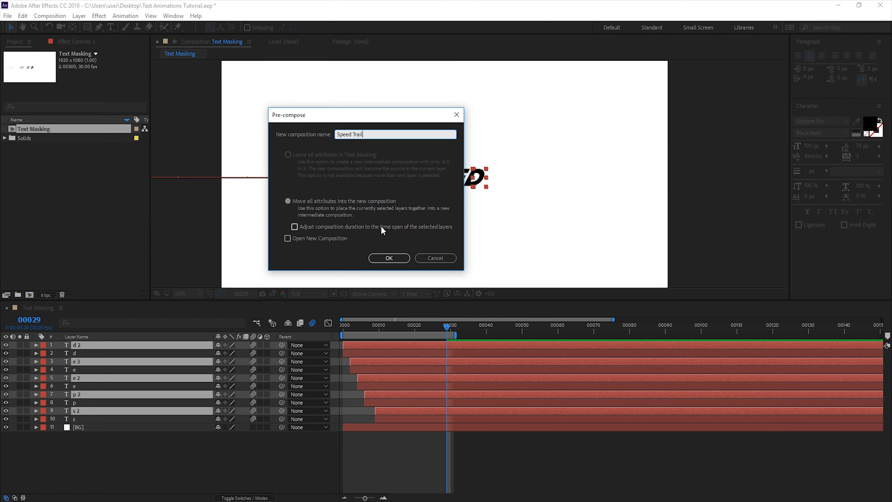
key("Return")
Place the Speed Trail layer between the letters and BG, starting one frame later, and lower its opacity to 27%
left_click_drag(88, 346, 89, 393)
left_click_drag(347, 328, 343, 382)
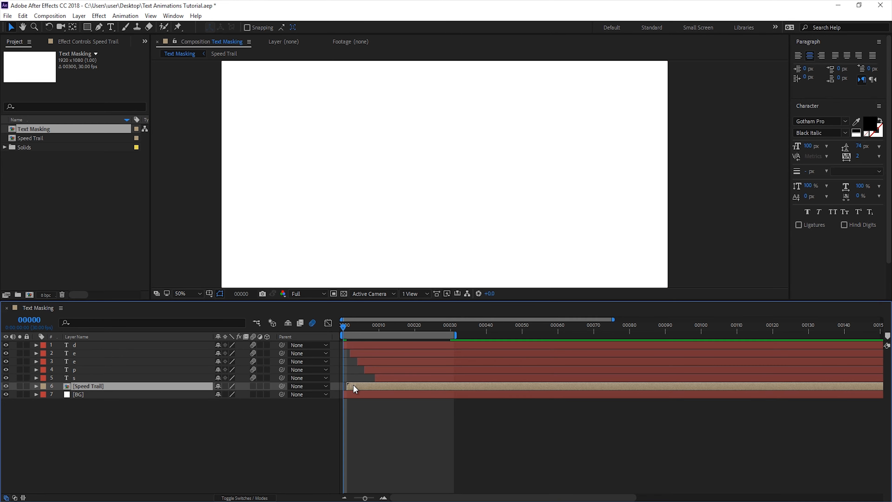
key("t")
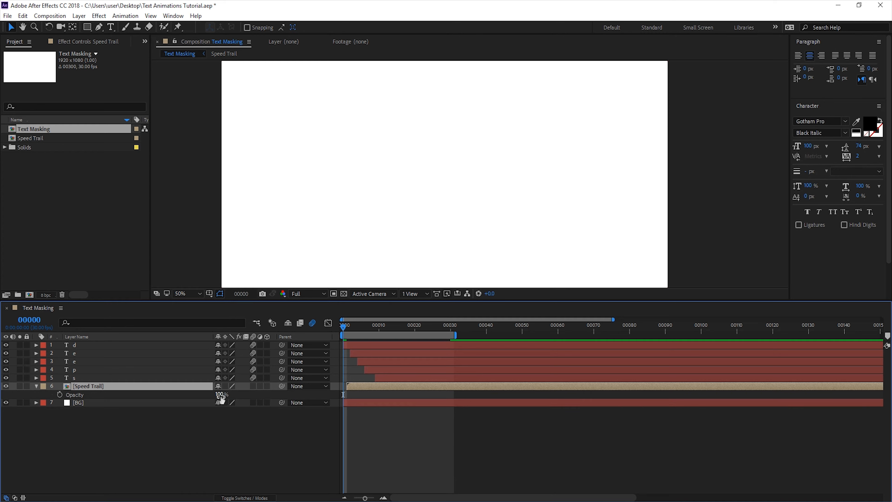
left_click(220, 395)
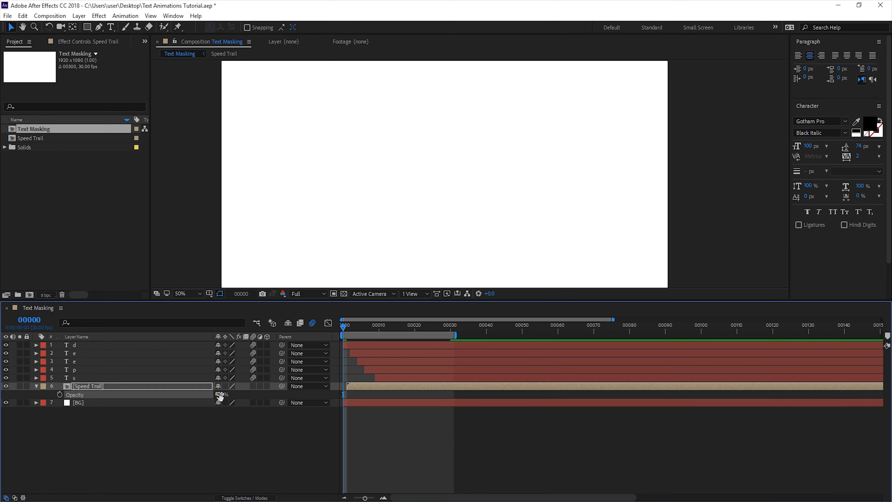
left_click_drag(220, 396, 202, 399)
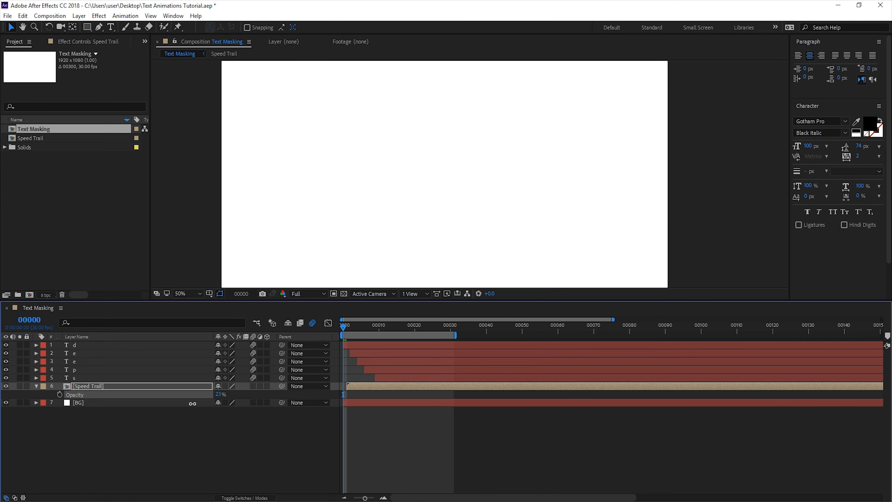
Scrub to frame 21 and compare the letters with the Speed Trail layer hidden and shown
left_click_drag(353, 329, 436, 334)
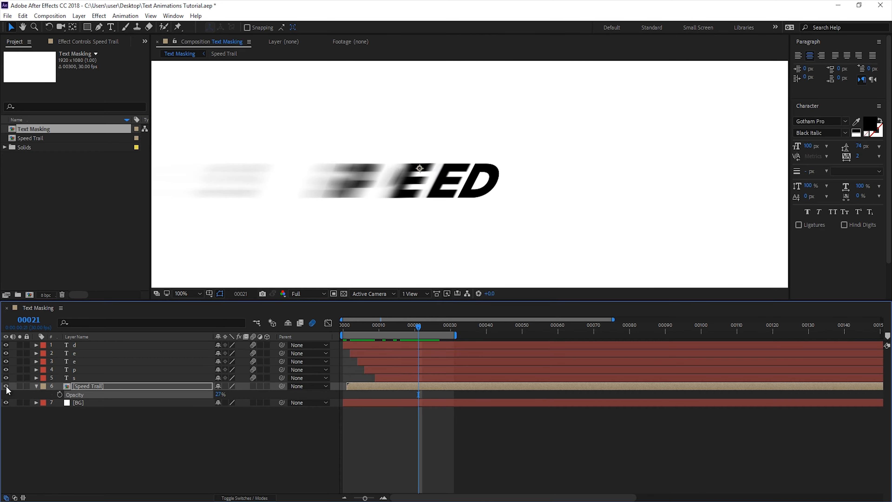
left_click(7, 386)
left_click(6, 385)
left_click(6, 386)
left_click(6, 386)
Duplicate the Speed Trail layer, shift the lower copy one frame later and set its opacity to 15%
key("ctrl+d")
left_click_drag(356, 394, 359, 396)
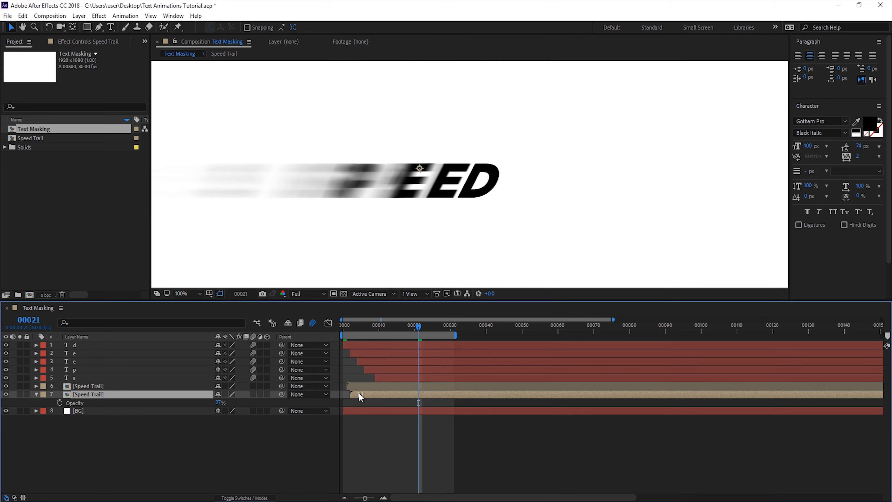
left_click(220, 402)
type("15")
left_click(256, 446)
Preview the SPEED animation with both trail layers
key("comma")
left_click(377, 329)
key("Page_Up")
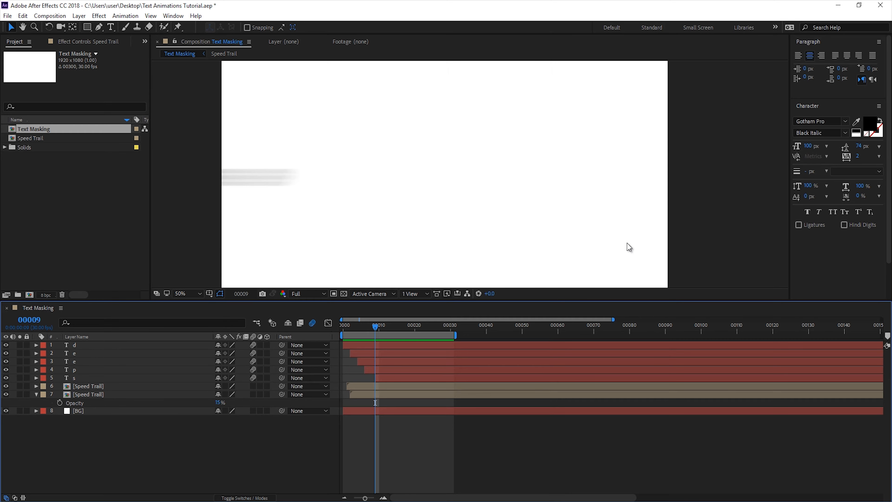
key("space")
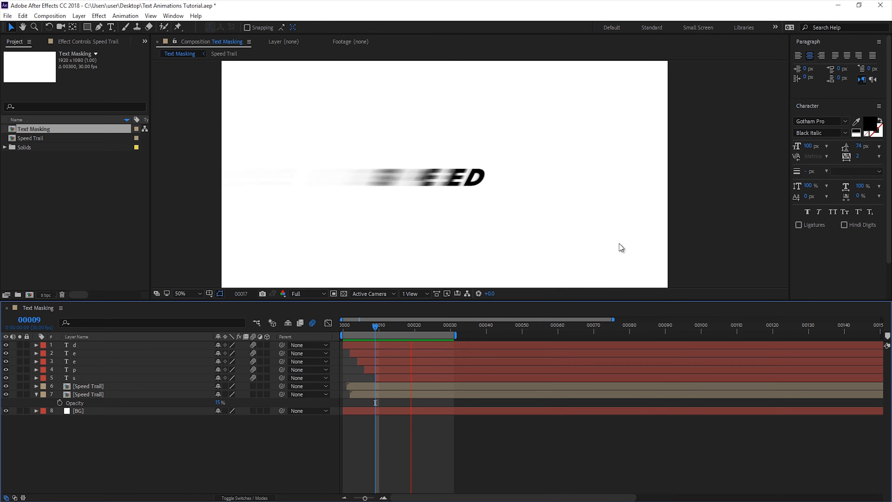
scroll(515, 201, "down", 1)
scroll(464, 181, "up", 1)
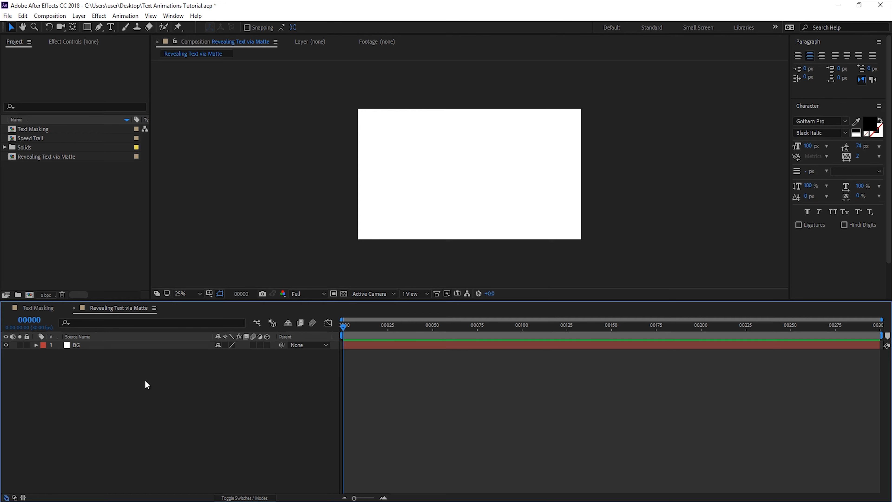
Add a white 1920 x 1080 px solid named Matte to the Revealing Text via Matte composition
left_click(80, 16)
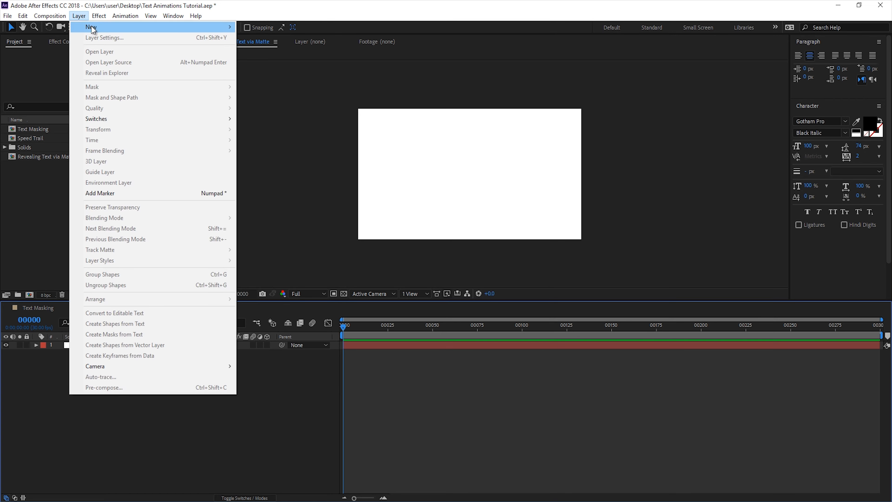
mouse_move(211, 27)
left_click(283, 39)
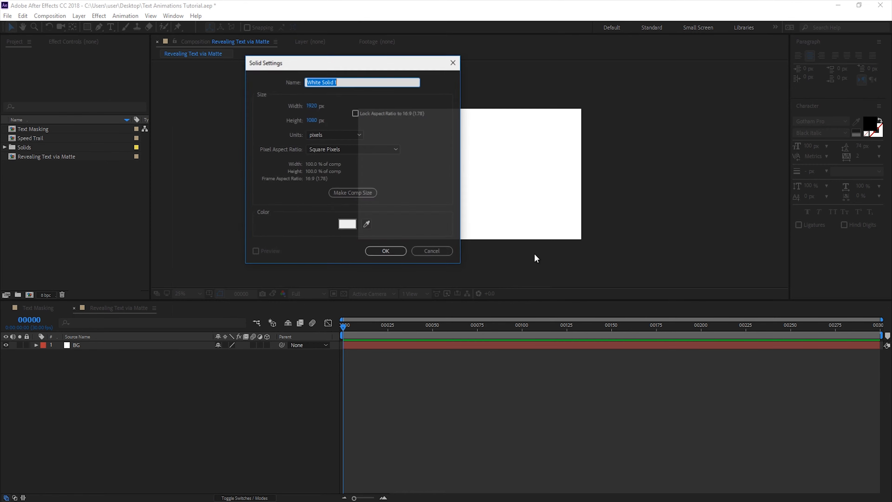
type("Matte")
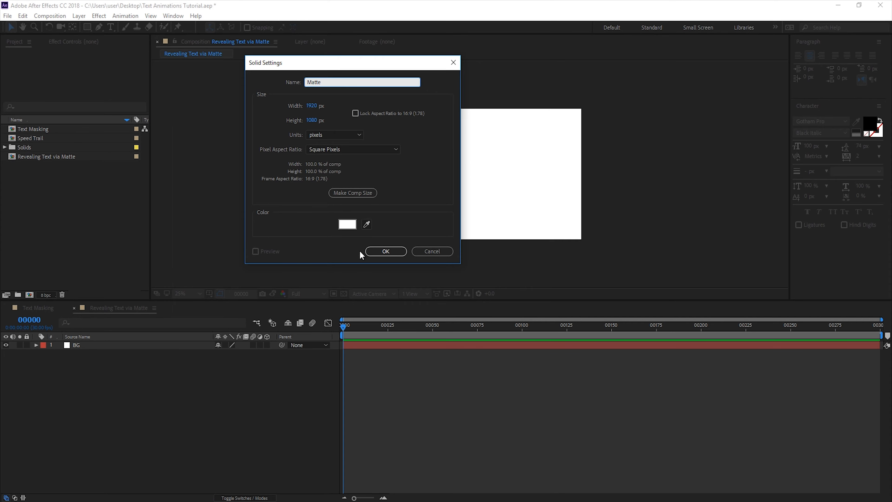
left_click(385, 251)
Add a text layer reading REVEAL in the Revealing Text via Matte composition
key("ctrl+t")
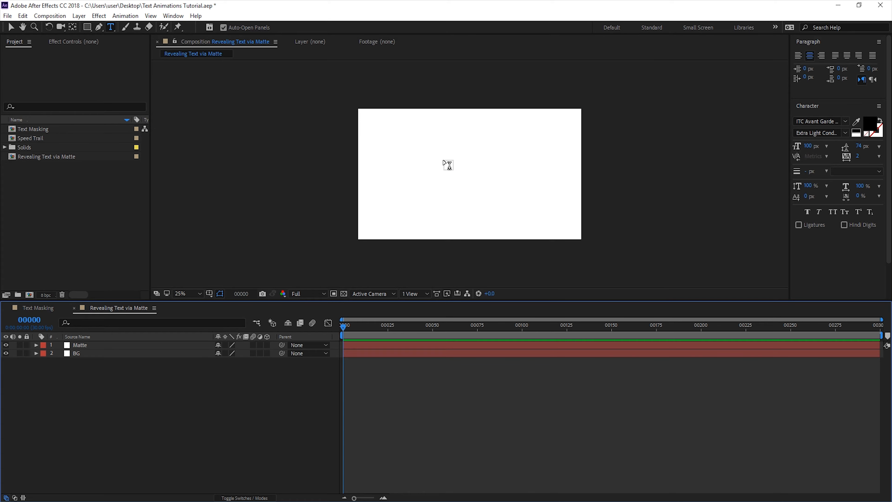
left_click_drag(425, 149, 552, 199)
type("REVEAL")
key("KP_Enter")
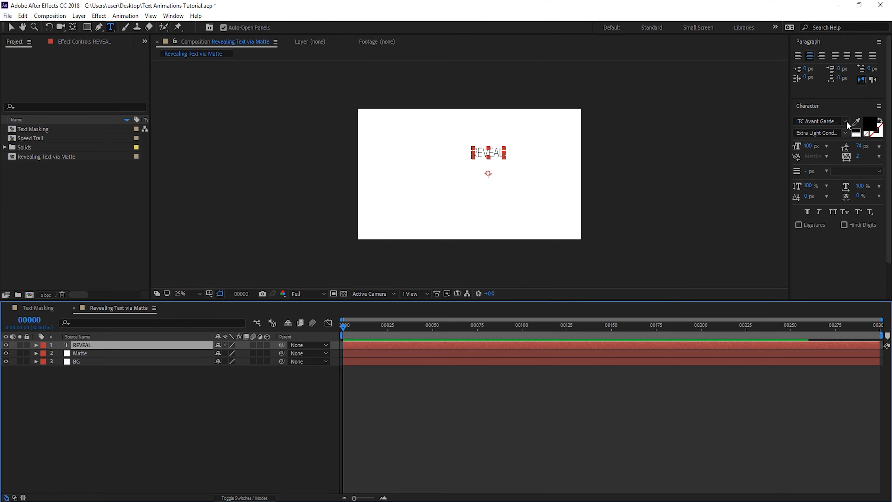
Set the REVEAL text's font to Gotham Book and center the layer in the composition
left_click(846, 121)
type("gotham")
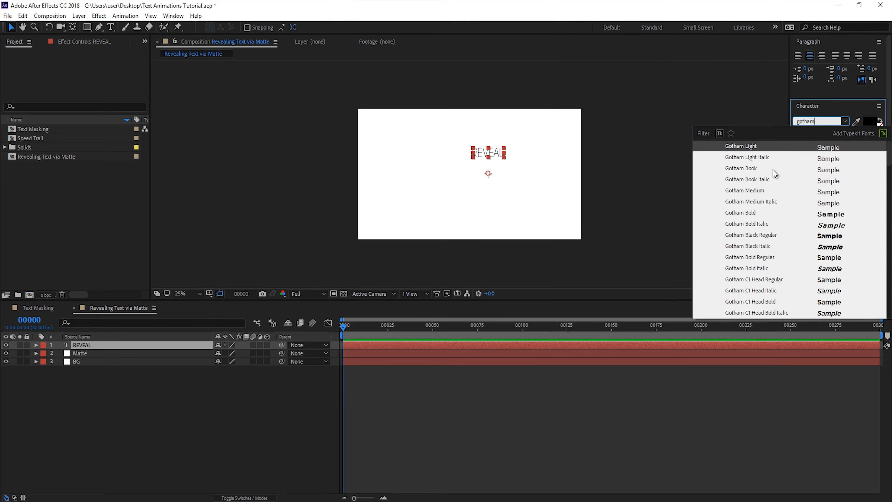
left_click(772, 169)
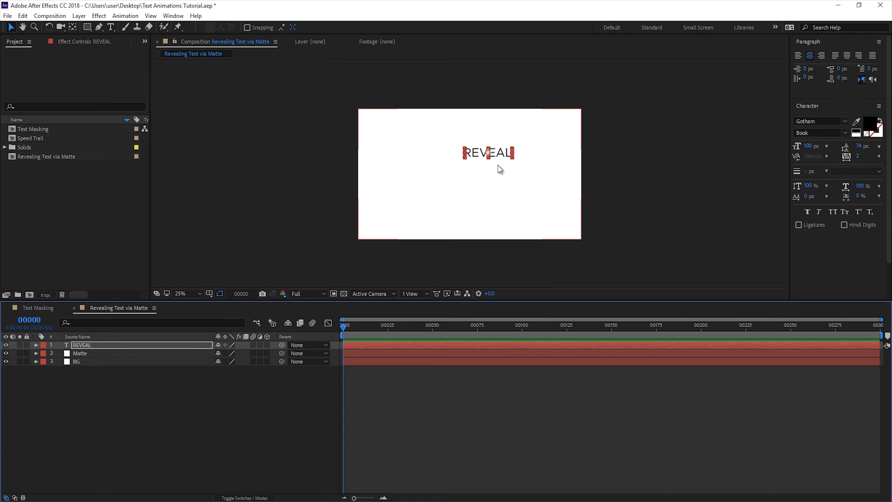
key("ctrl+Home")
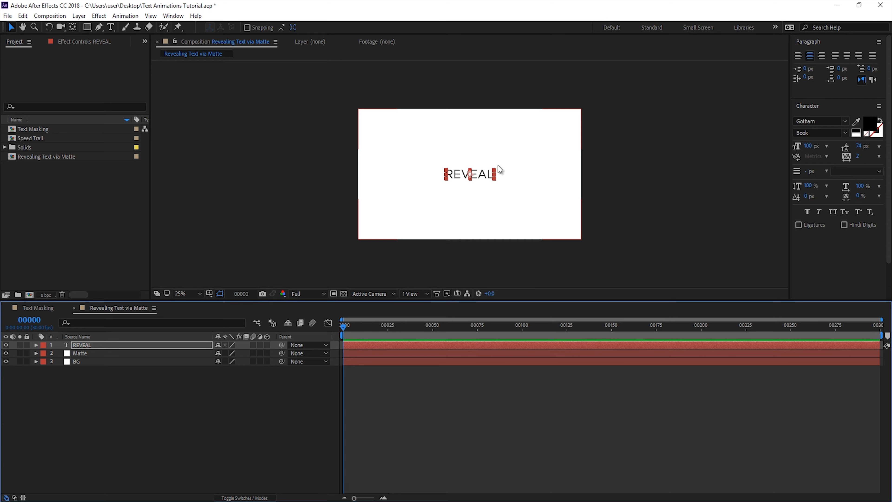
scroll(501, 188, "up", 3)
scroll(515, 196, "down", 1)
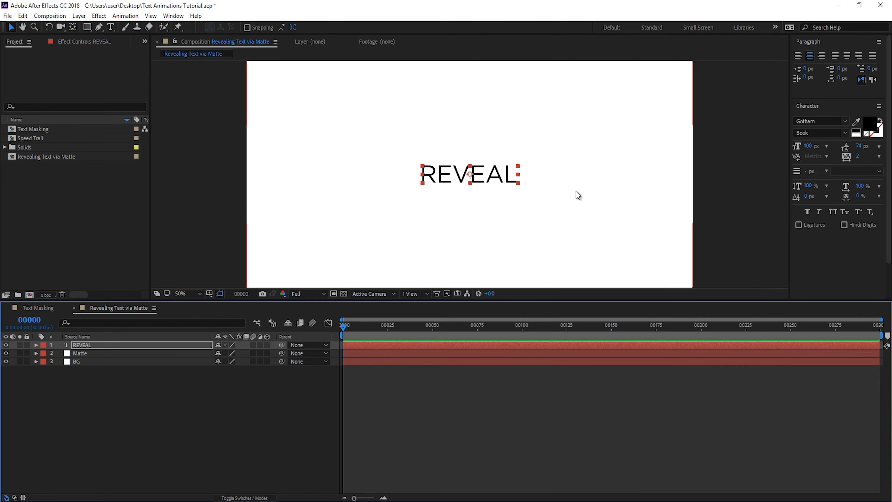
scroll(576, 191, "down", 1)
Draw a rectangular mask on the Matte layer around the word REVEAL and fit its upper edge closely to the letters
left_click(115, 353)
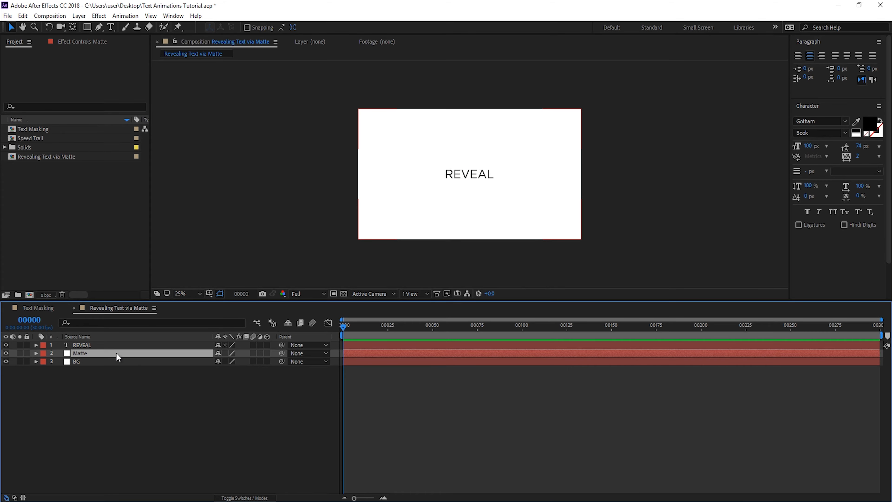
left_click(88, 27)
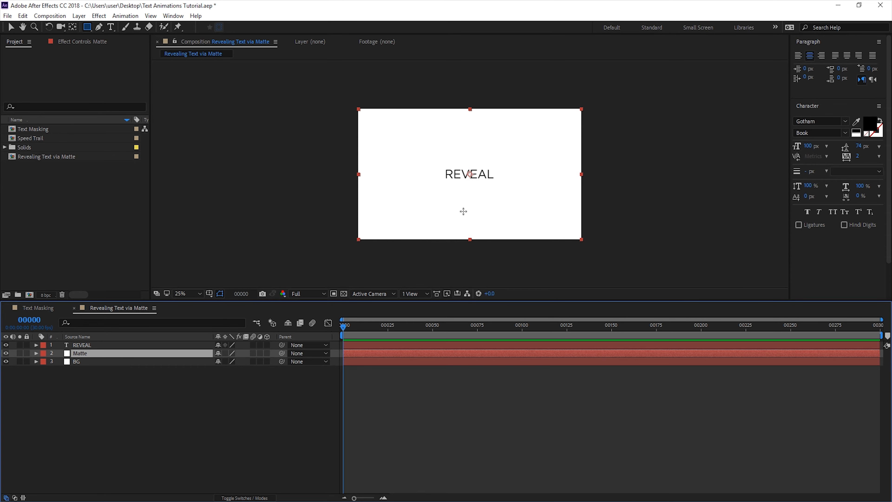
key("period")
left_click_drag(418, 160, 546, 185)
key("period")
key("v")
left_click_drag(464, 145, 469, 156)
Move the Matte layer above the REVEAL text layer and collapse its properties
left_click(80, 353)
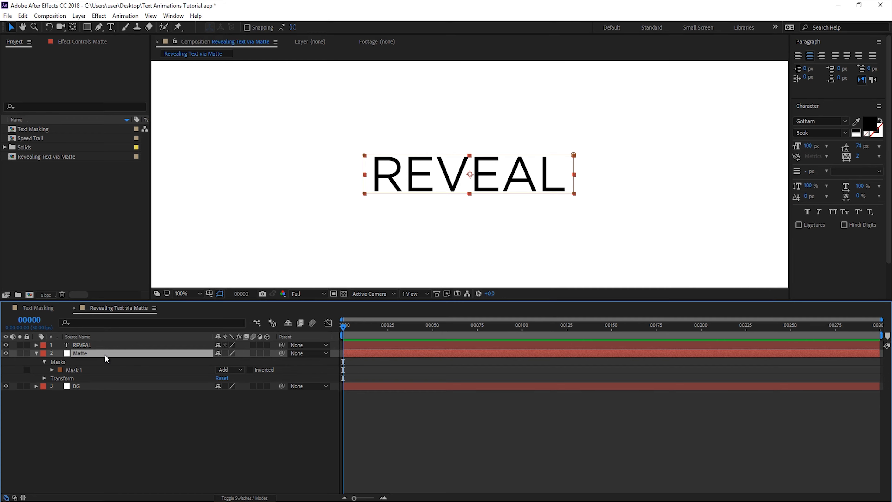
left_click_drag(108, 357, 108, 344)
left_click(36, 345)
key("comma")
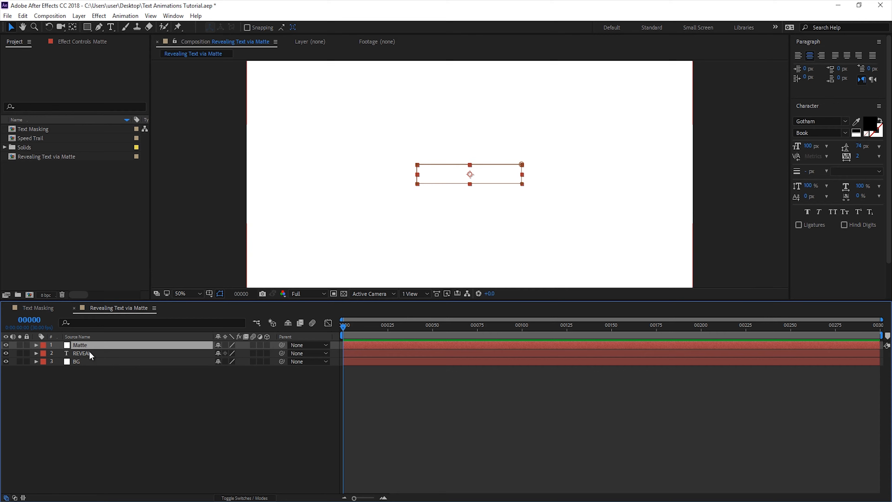
Toggle the Matte layer's visibility to check how it covers the REVEAL text
left_click(6, 345)
left_click(6, 345)
left_click(6, 346)
left_click(6, 346)
Set the REVEAL layer's track matte to Alpha Matte "Matte"
key("F4")
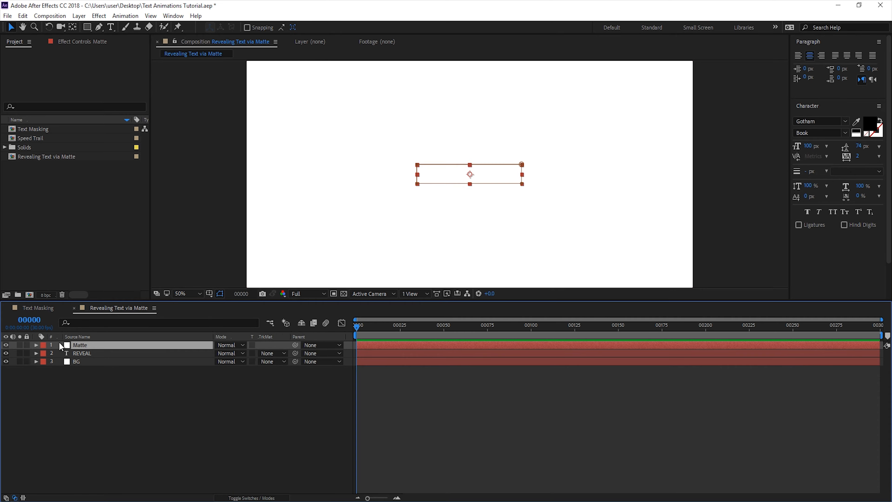
left_click(190, 354)
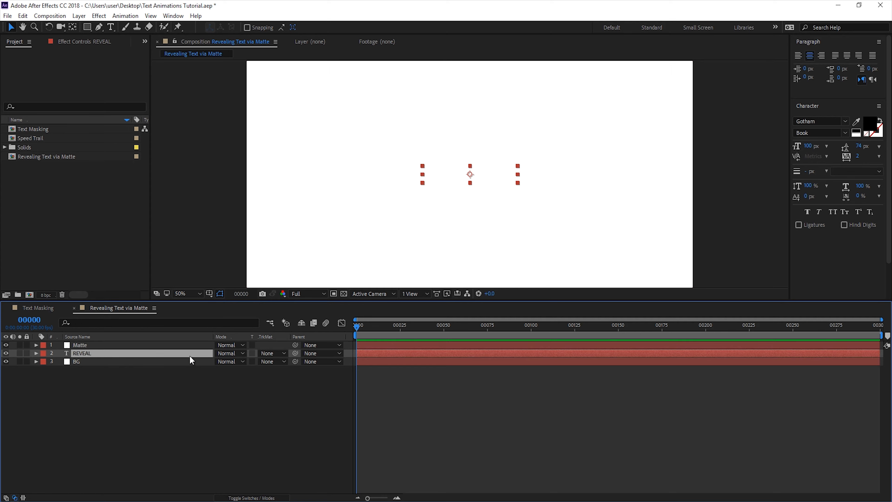
left_click(275, 354)
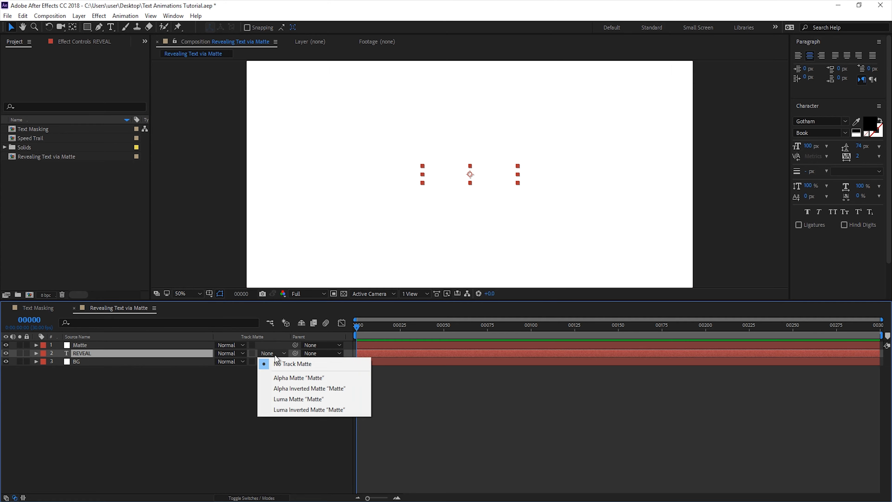
left_click(307, 378)
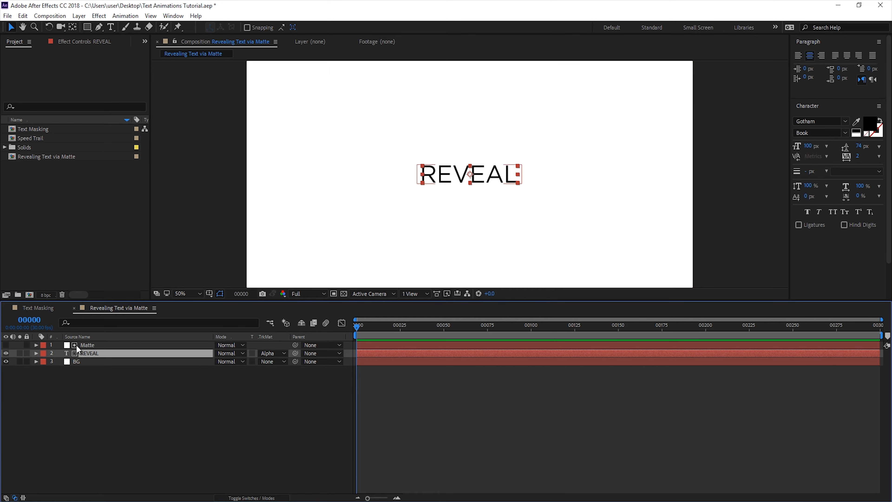
Add Position keyframes to the REVEAL layer at frame 0 and frame 15 with the text at 960, 540
left_click(520, 171)
left_click_drag(518, 167, 524, 187)
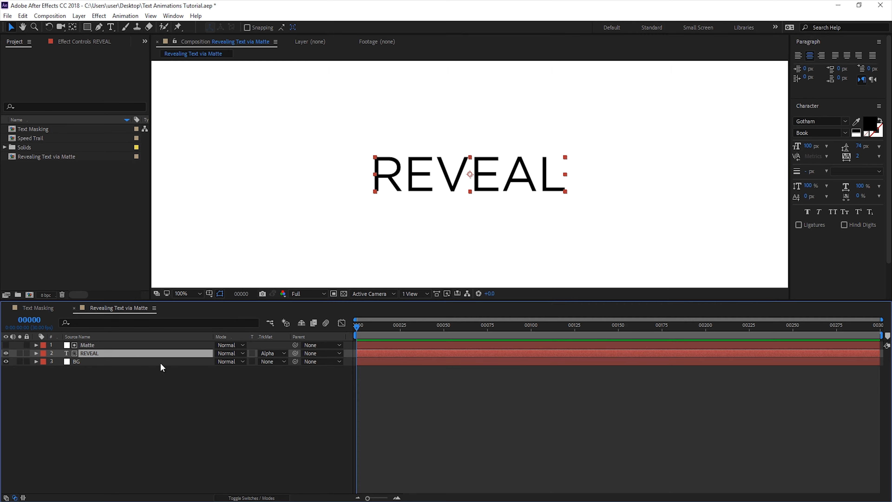
key("p")
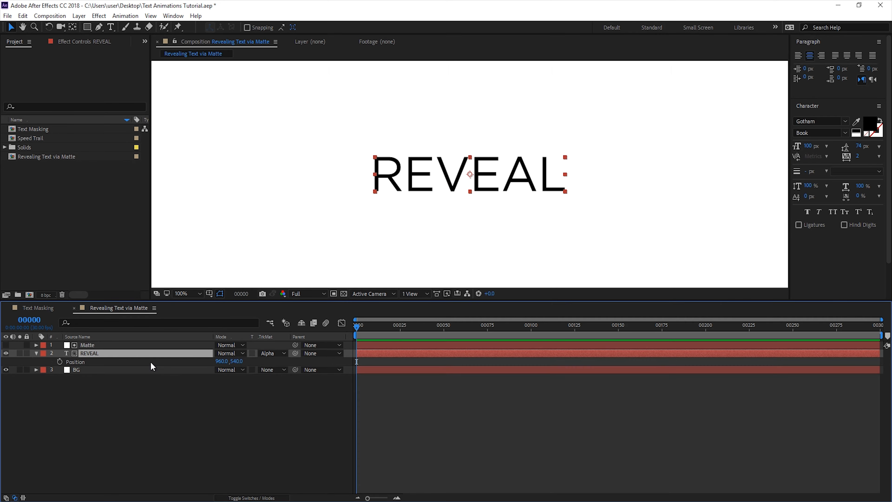
left_click(59, 361)
left_click_drag(364, 328, 382, 335)
left_click(12, 361)
key("ctrl+Up")
left_click(390, 353)
left_click_drag(384, 331, 342, 331)
Raise the REVEAL text to 960, 409 at frame 0 and apply Easy Ease In to the frame 15 Position keyframe
left_click_drag(504, 183, 507, 110)
right_click(383, 362)
mouse_move(427, 479)
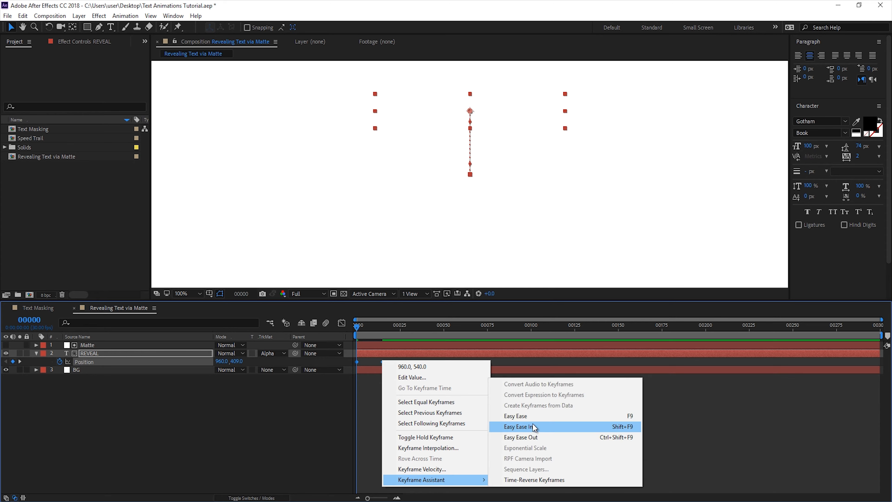
left_click(534, 426)
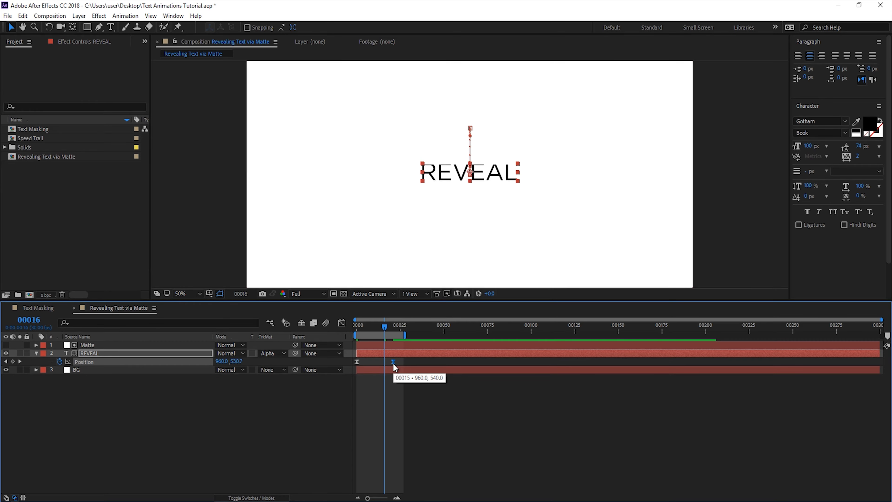
Enable motion blur for the REVEAL layer and the composition, and preview the reveal from the start
left_click_drag(386, 330, 352, 332)
key("F4")
left_click(255, 353)
left_click(312, 323)
key("space")
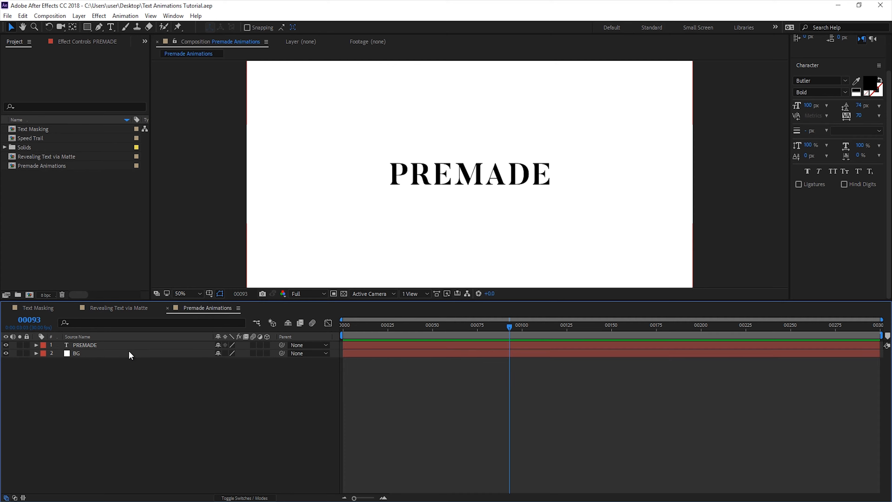
Select the PREMADE text layer, show Effects & Presets and expand the Text folder of the animation presets
left_click(84, 345)
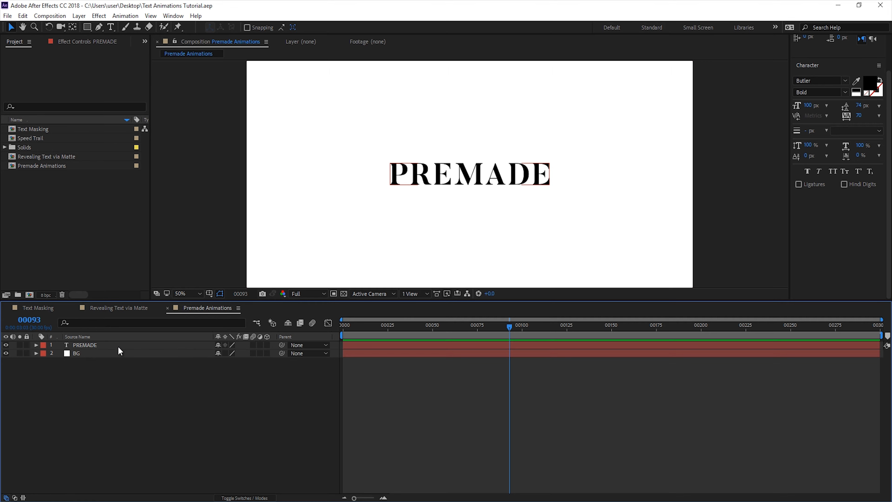
left_click(133, 345)
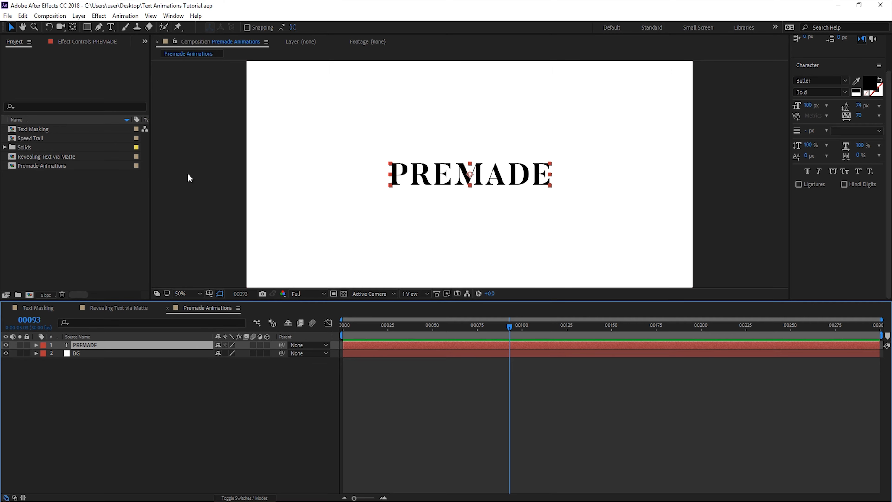
left_click(173, 17)
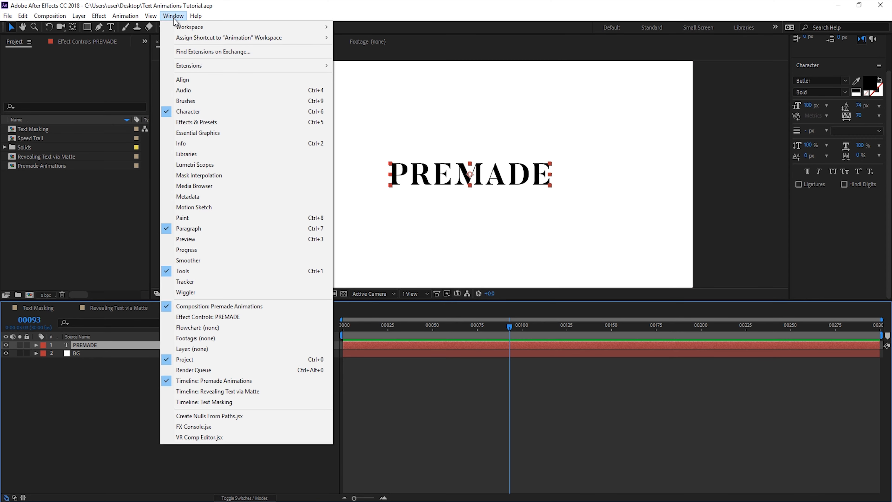
left_click(225, 123)
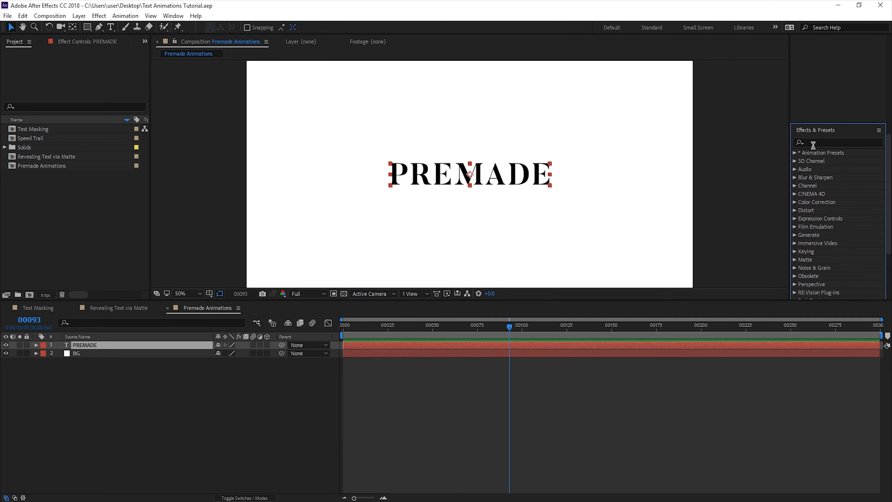
left_click(794, 153)
left_click(819, 228)
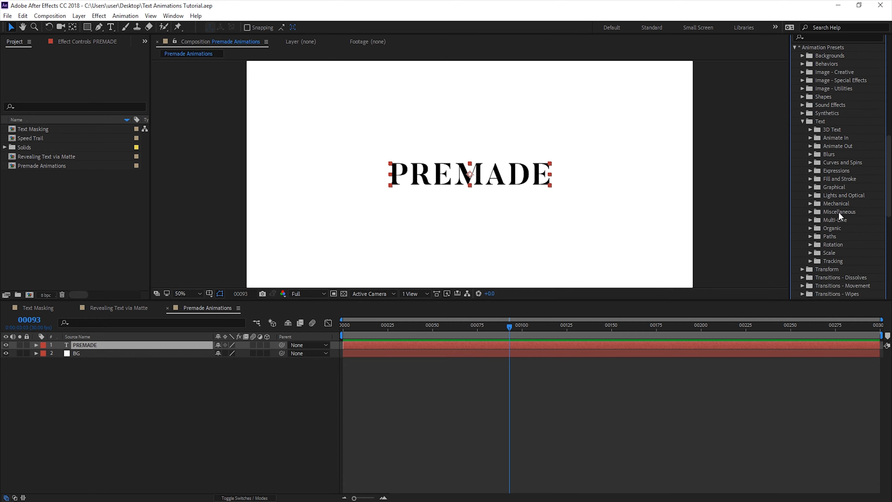
Look through the Graphical text presets and the other text preset categories
left_click(809, 187)
mouse_move(843, 203)
left_mouse_down()
mouse_move(770, 208)
mouse_move(474, 183)
mouse_move(851, 209)
left_mouse_up()
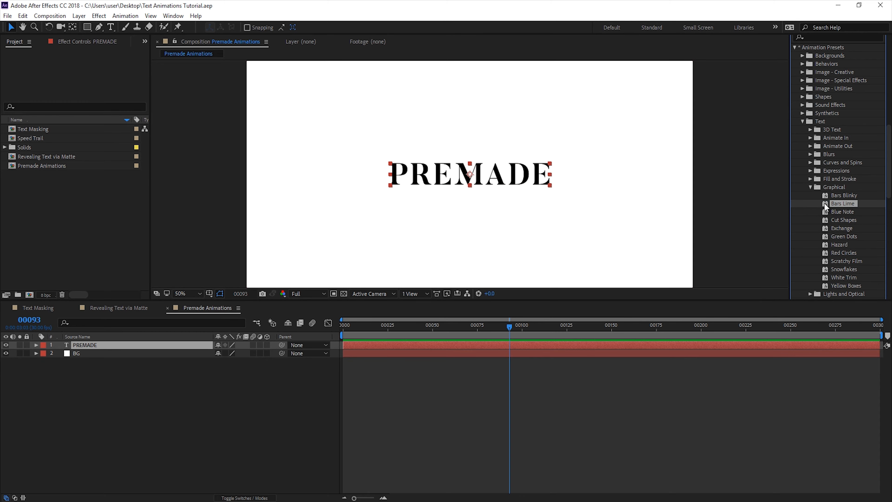
left_click(810, 186)
scroll(833, 172, "down", 2)
scroll(843, 89, "up", 2)
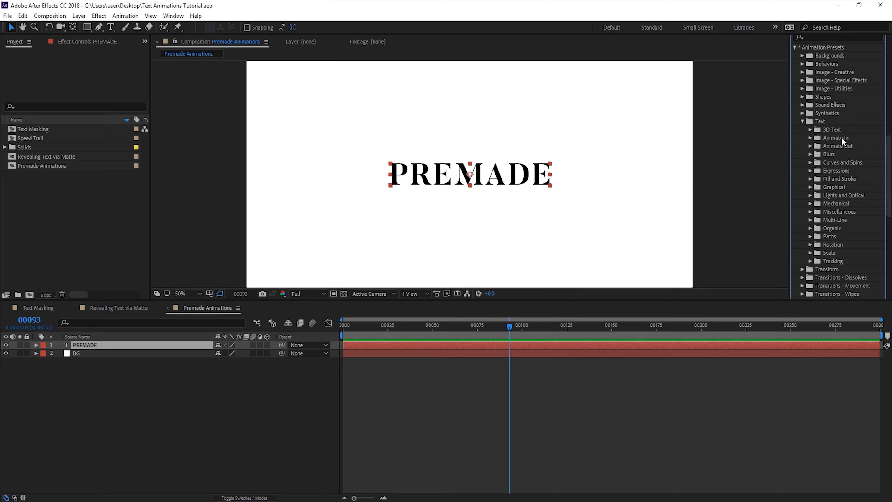
Apply the Random Fade Up preset from the Animate In category to the PREMADE layer at frame 93
left_click(809, 138)
scroll(842, 198, "down", 3)
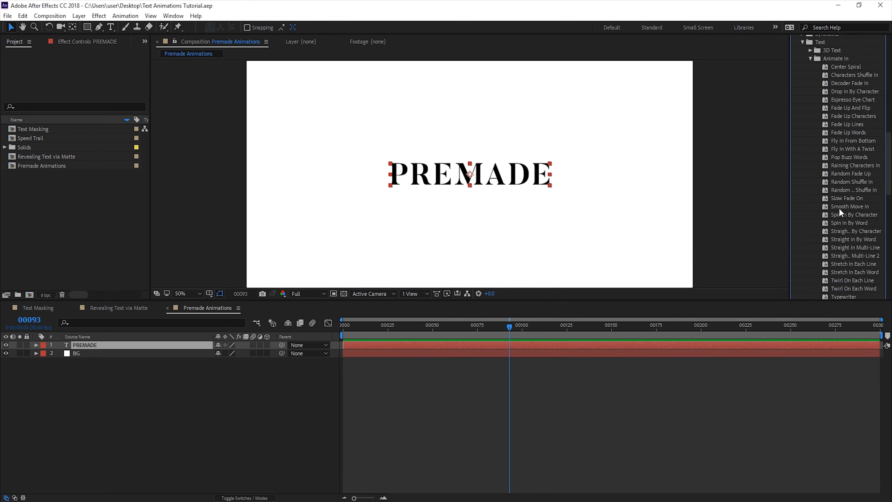
scroll(836, 174, "up", 1)
scroll(856, 187, "down", 1)
scroll(873, 211, "up", 1)
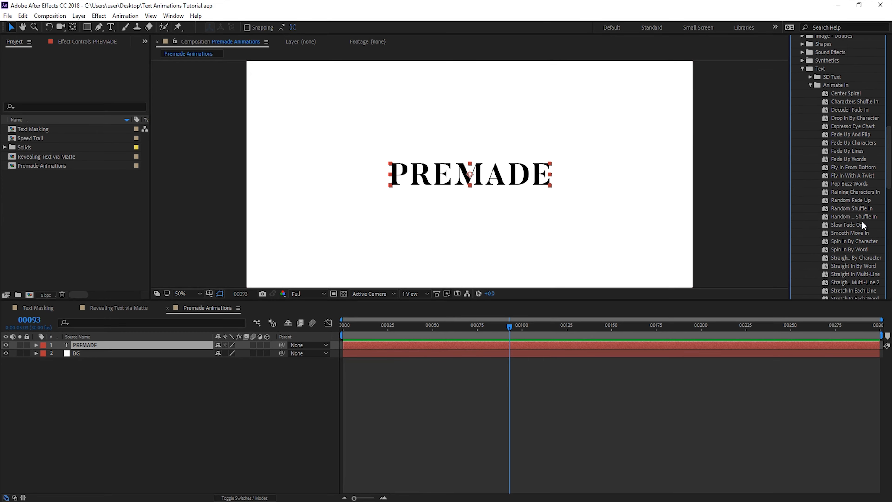
left_click_drag(843, 199, 113, 347)
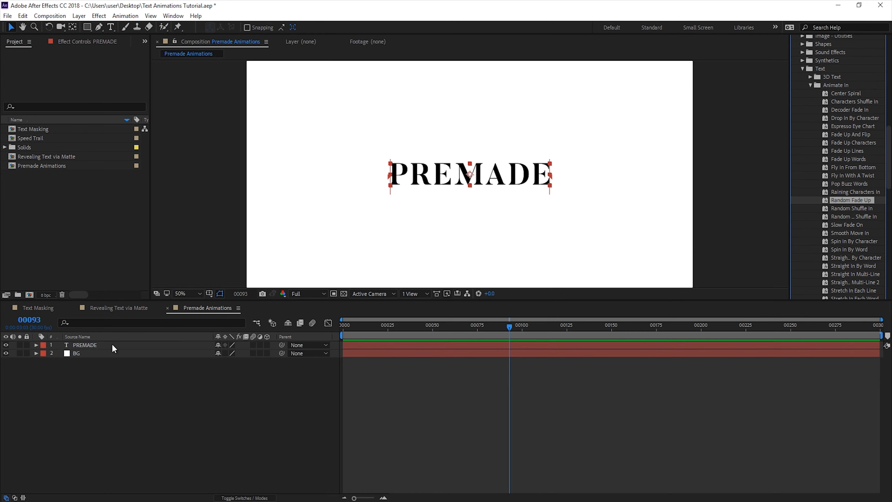
Reveal the PREMADE layer's keyframes, set the work area around the fade-up animation and preview it
left_click(511, 345)
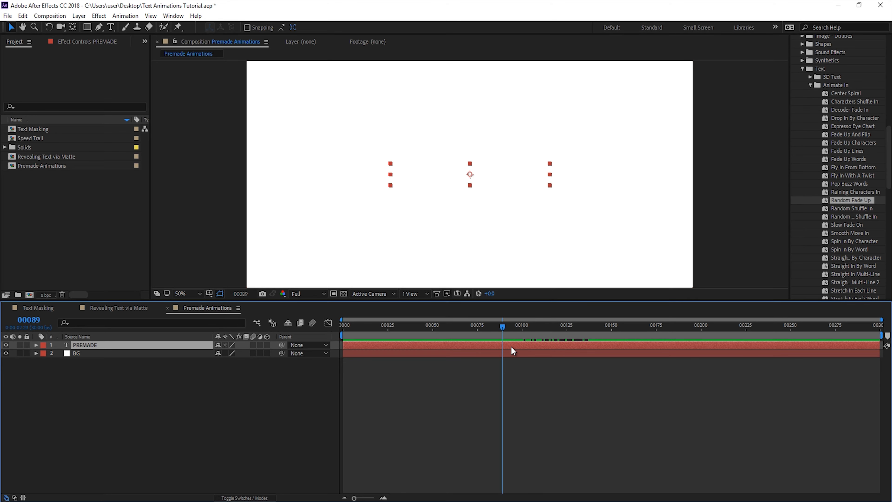
key("u")
left_click_drag(591, 338, 509, 360)
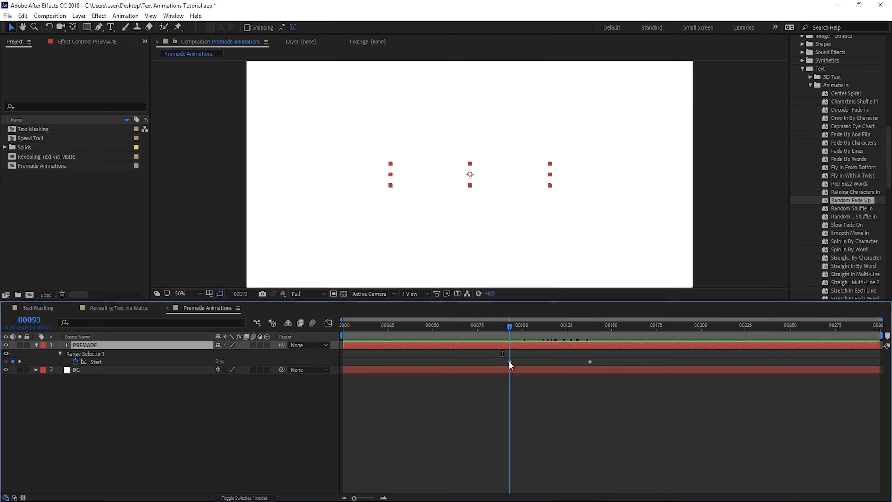
key("b")
mouse_move(520, 327)
left_mouse_down()
mouse_move(603, 328)
mouse_move(532, 331)
left_mouse_up()
key("n")
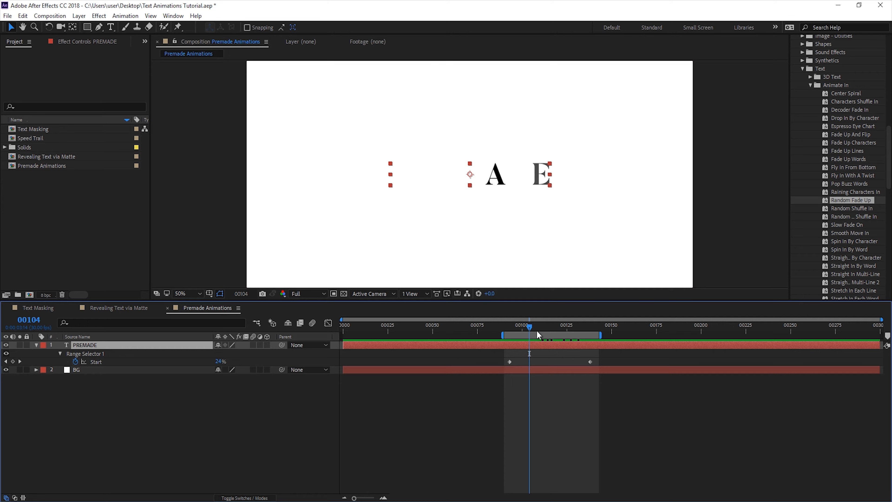
key("space")
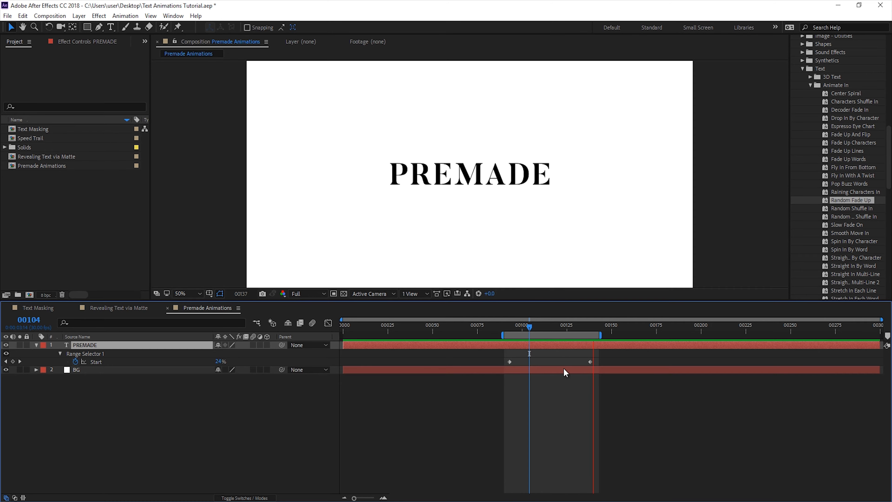
key("space")
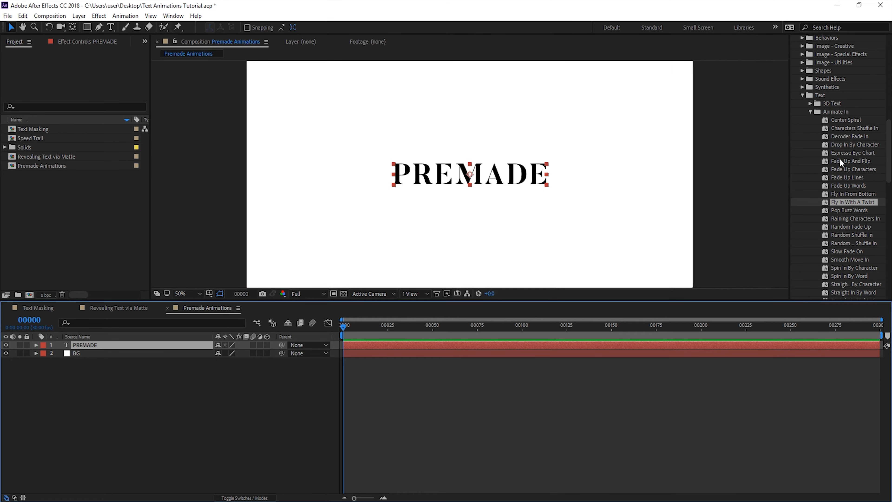
Apply the Typewriter preset from the Animate In category to the PREMADE layer at frame 0
scroll(839, 158, "down", 4)
left_click_drag(354, 326, 340, 342)
scroll(839, 210, "down", 1)
left_click(838, 218)
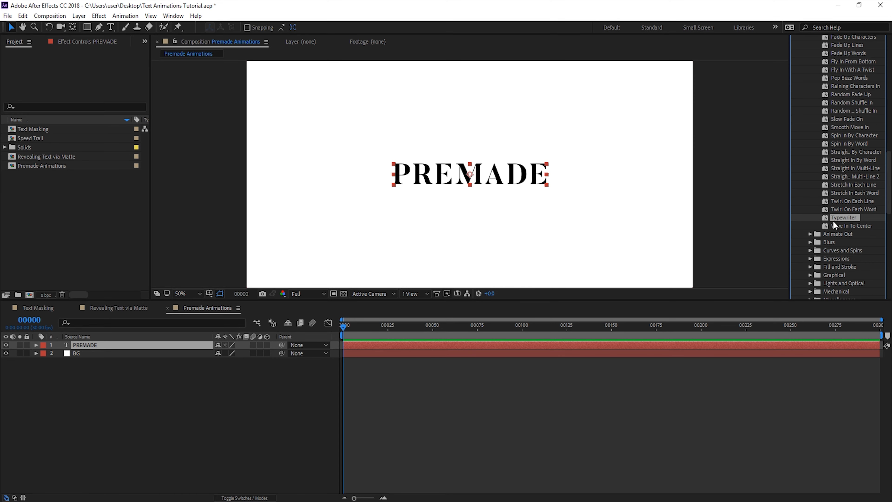
left_click_drag(836, 218, 414, 345)
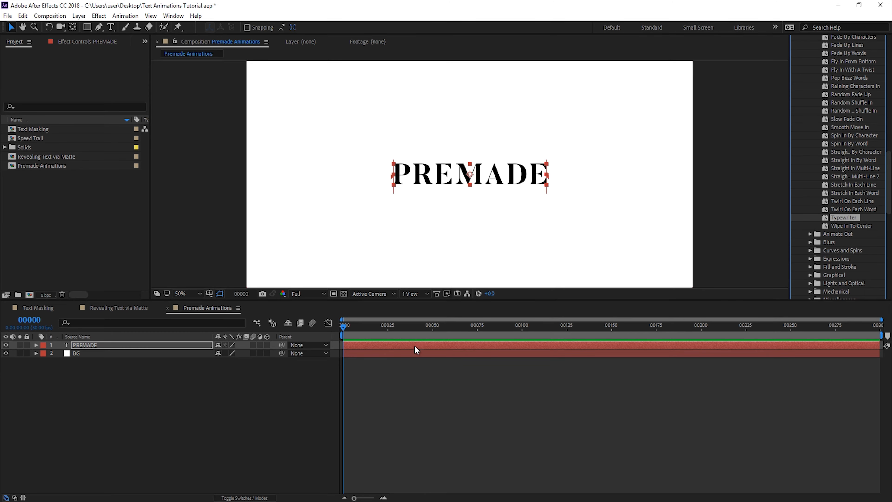
Preview the typewriter effect, replace the text PREMADE with COOL and play the animation again from the start
key("space")
left_click(488, 179)
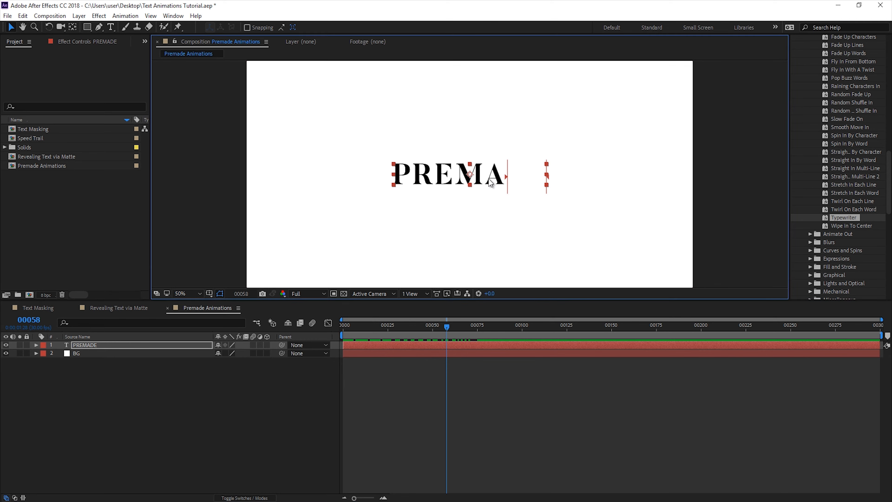
double_click(488, 178)
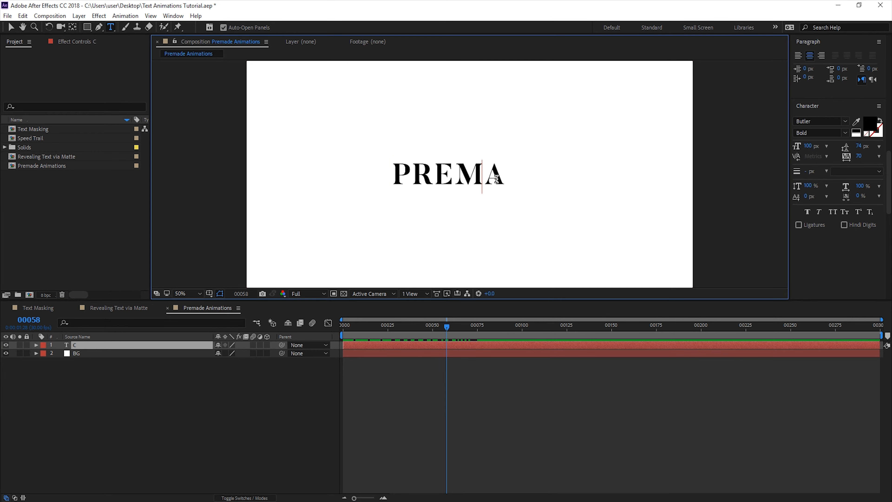
type("COOL")
left_click(345, 326)
key("space")
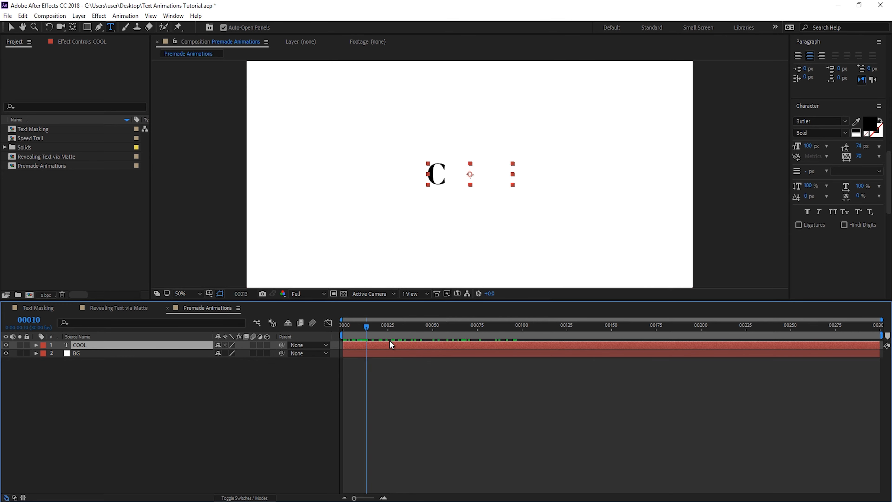
key("v")
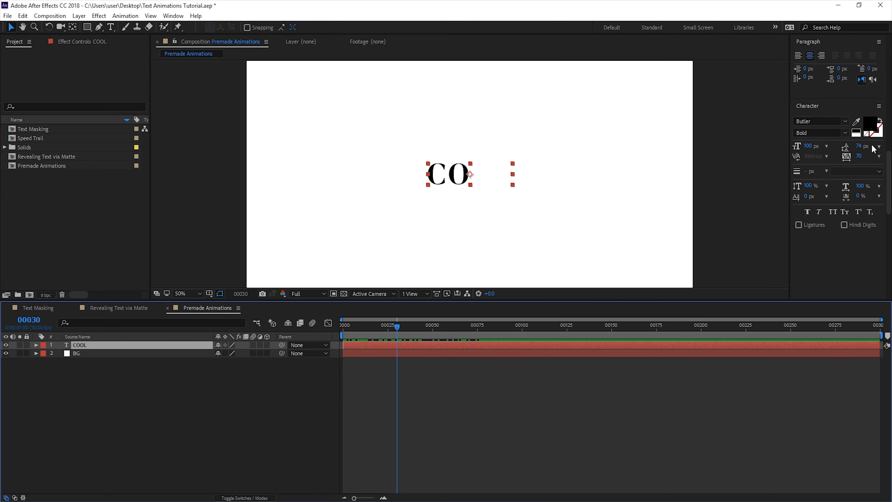
Show Effects & Presets again, look through the text preset categories and collapse the Animate In category
left_click(173, 15)
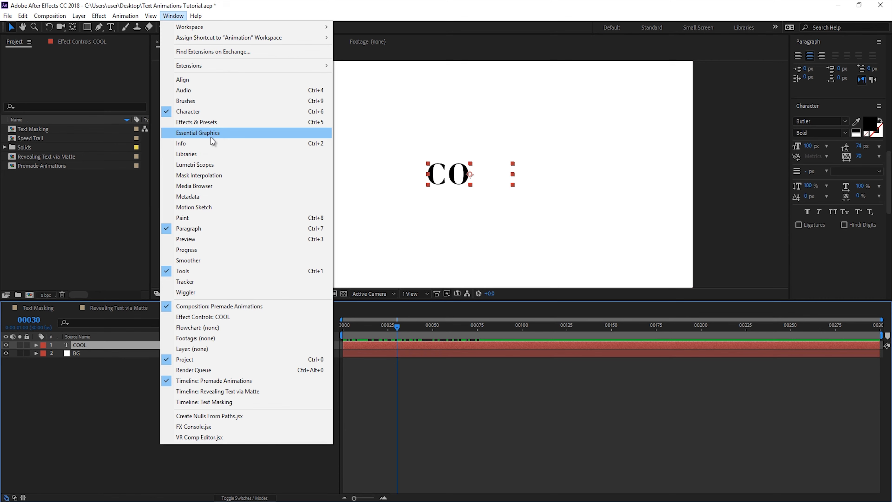
left_click(196, 122)
scroll(851, 207, "down", 10)
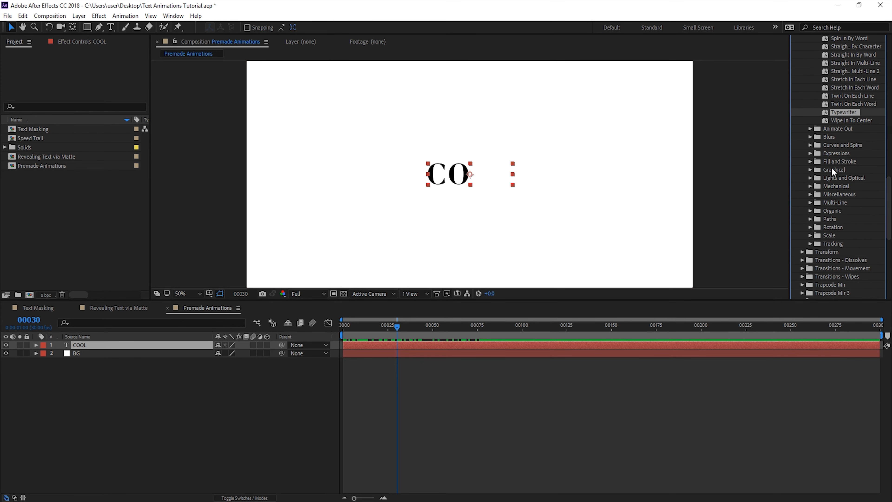
scroll(827, 218, "up", 7)
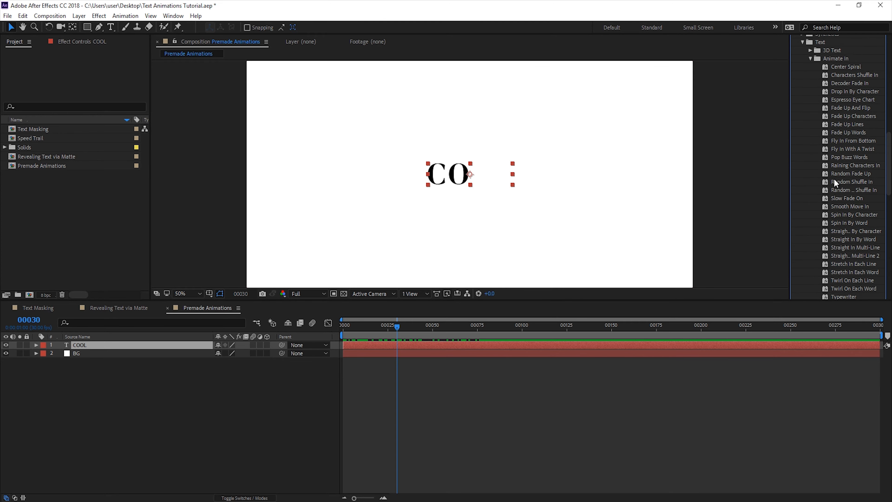
scroll(833, 178, "up", 3)
left_click(810, 137)
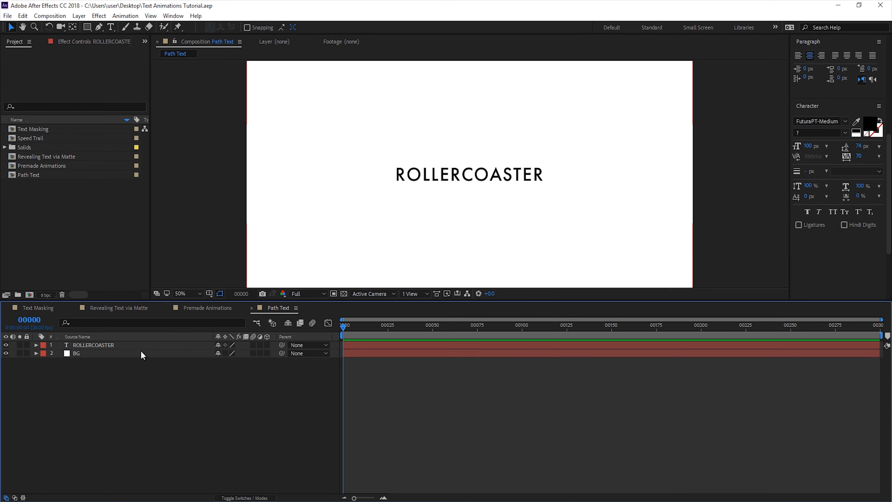
Draw an open, wavy four-point mask path with the Pen tool on the ROLLERCOASTER layer, ending beyond the frame's right edge
left_click(104, 346)
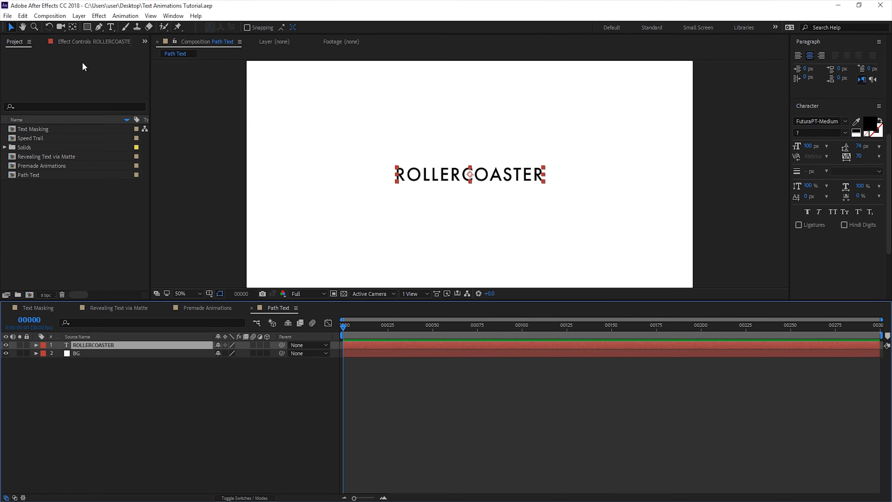
left_click(98, 28)
left_click(360, 328)
left_click_drag(364, 332, 343, 330)
left_click_drag(287, 235, 310, 203)
left_click_drag(424, 173, 480, 228)
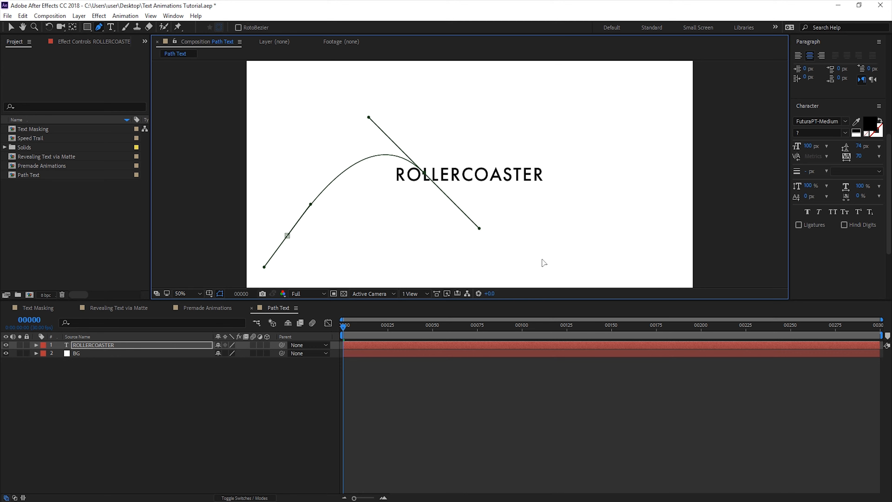
left_click_drag(523, 253, 585, 242)
left_click_drag(756, 141, 828, 156)
Reshape the ROLLERCOASTER mask path into a smooth wave that runs past both sides of the frame
key("comma")
left_click_drag(614, 159, 584, 157)
left_click_drag(527, 208, 561, 219)
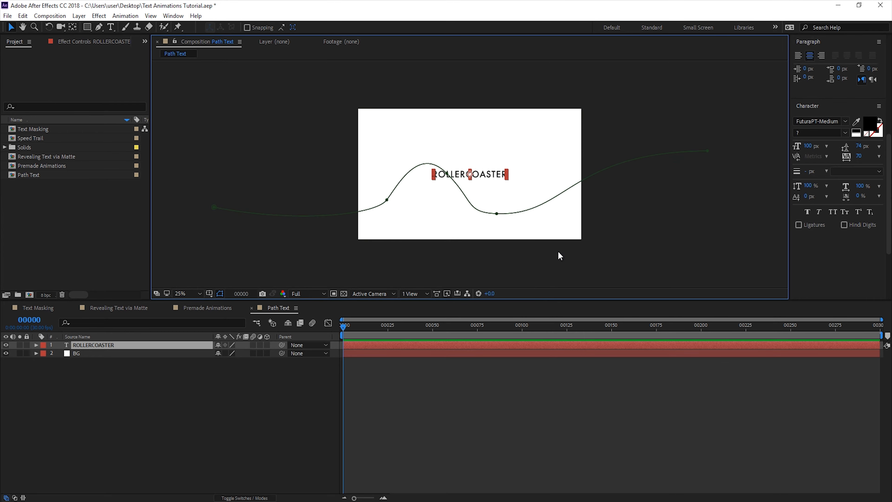
Set the ROLLERCOASTER text's Path option to Mask 1 so the text follows the drawn wave
left_click(36, 344)
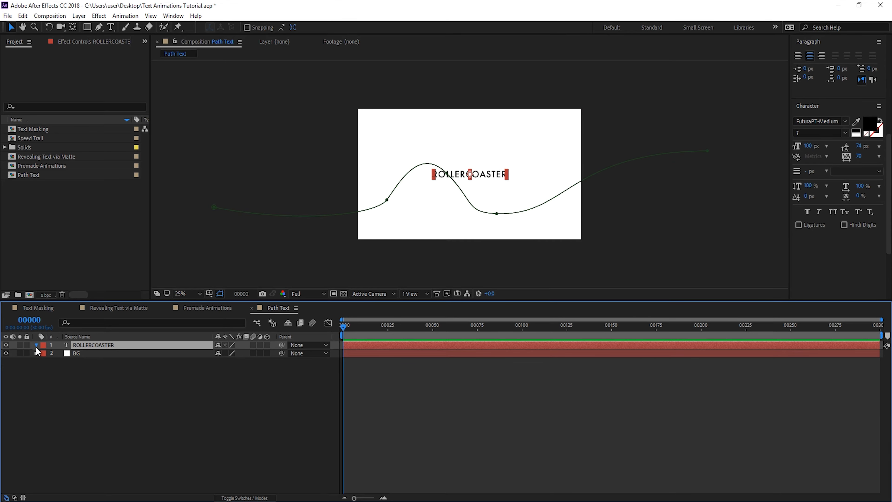
left_click(45, 353)
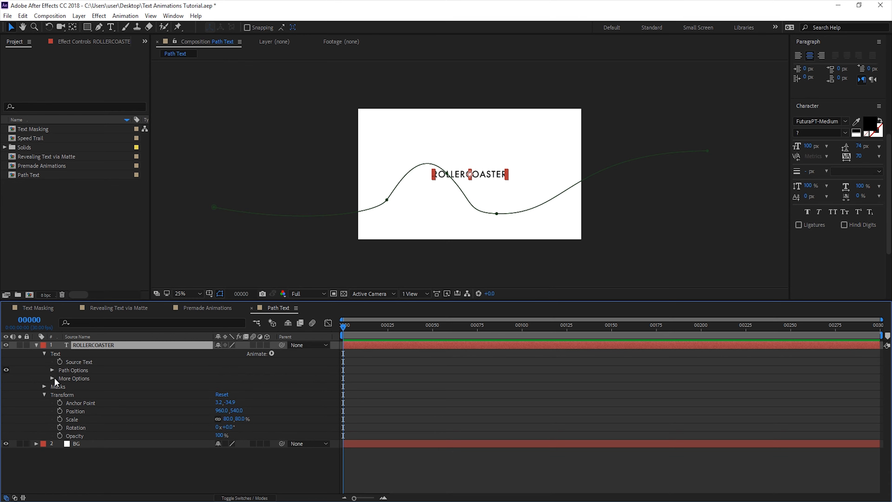
left_click(52, 370)
left_click(242, 378)
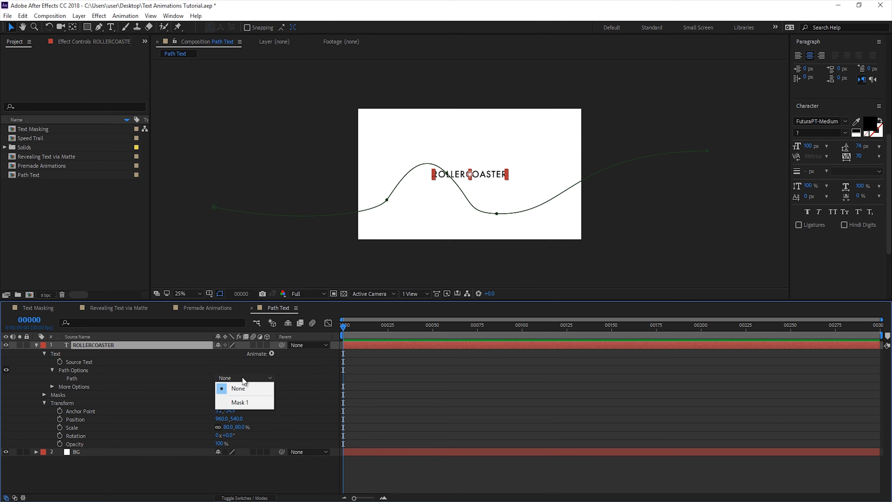
left_click(250, 406)
key("period")
left_click_drag(373, 335, 201, 355)
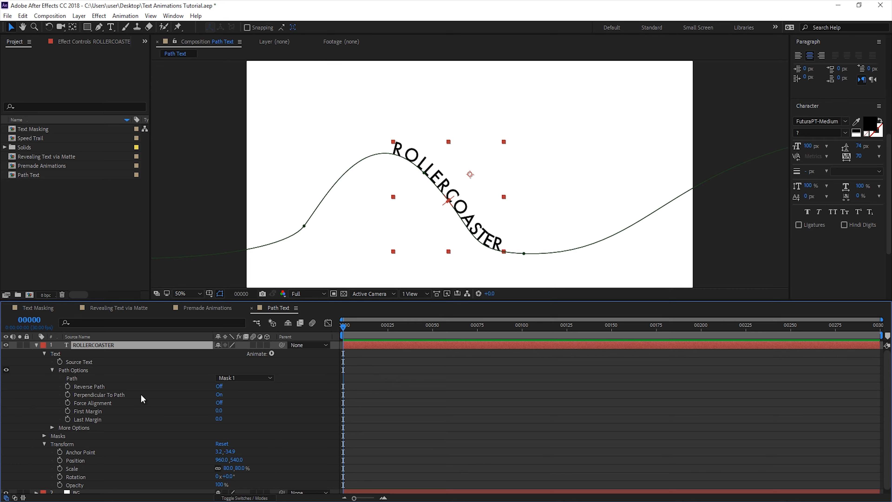
Try Reverse Path on the ROLLERCOASTER text and switch it back off
left_click(222, 406)
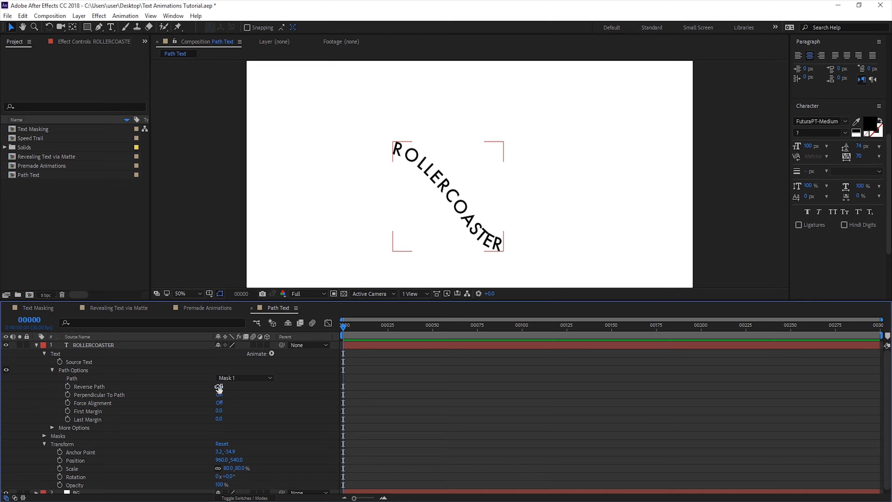
left_click(219, 387)
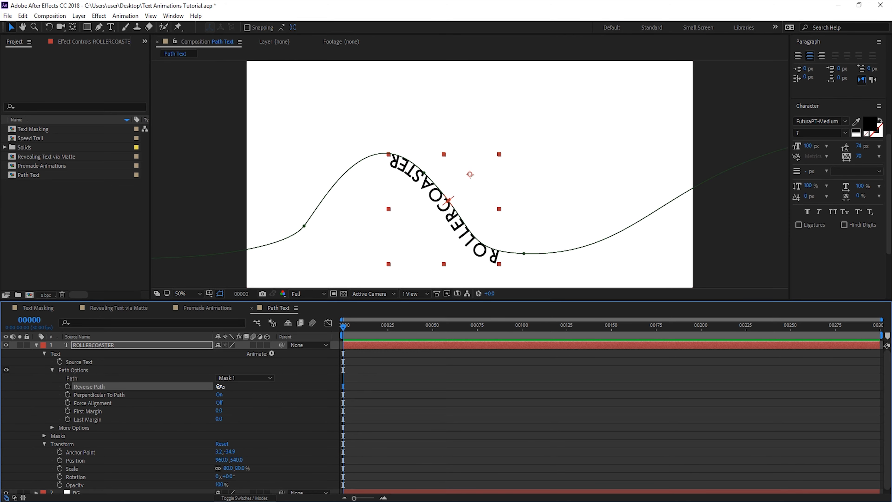
left_click(220, 386)
left_click(219, 386)
left_click(220, 386)
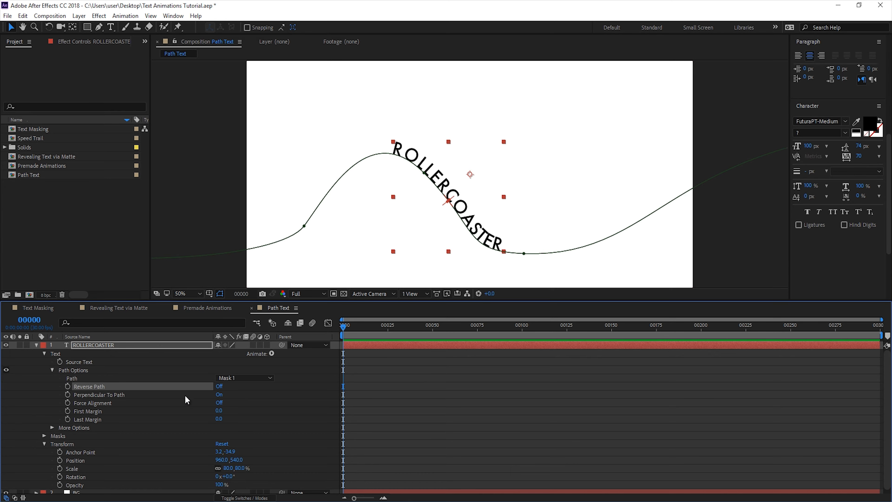
Switch off Perpendicular To Path to compare the letter orientation, and switch it back on
left_click(220, 395)
key("period")
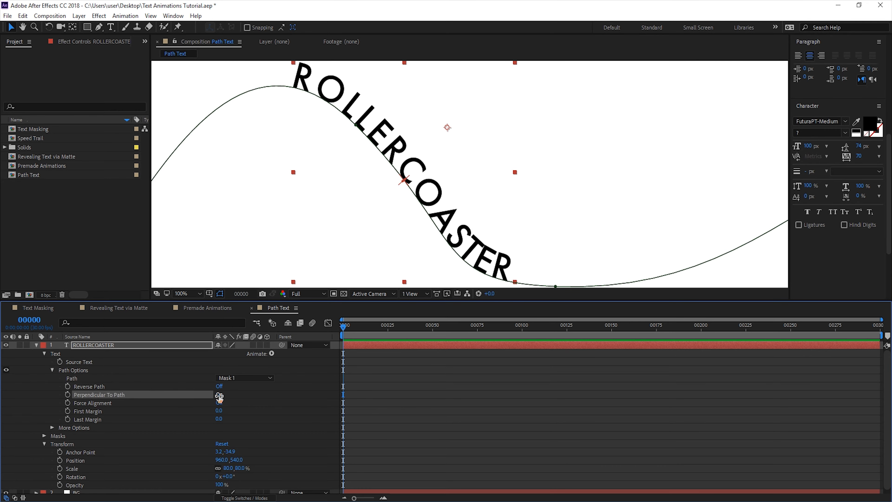
left_click_drag(345, 328, 204, 393)
left_click(219, 395)
key("comma")
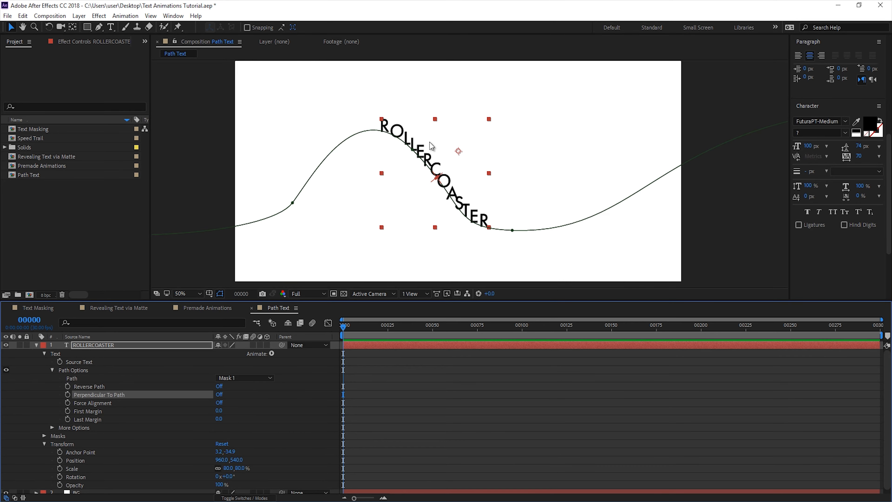
key("period")
left_click(219, 394)
key("comma")
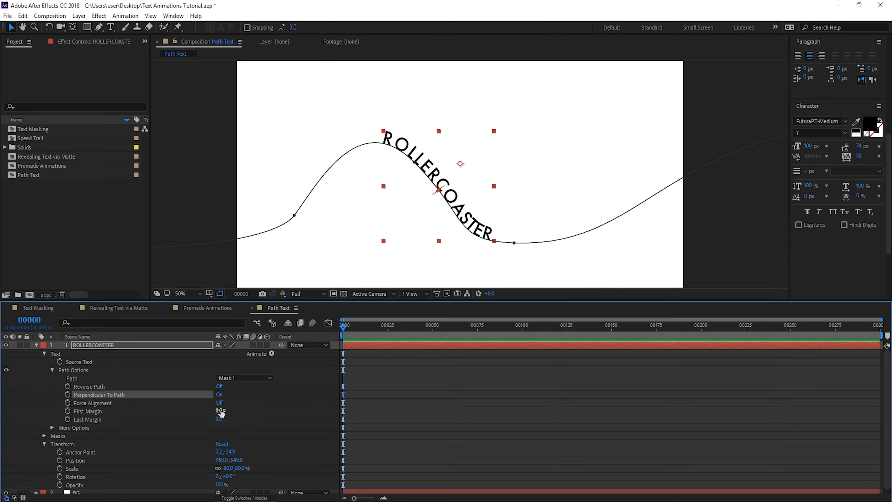
key("comma")
Turn on Force Alignment for the ROLLERCOASTER path text and scale the layer to 32%
left_click(220, 403)
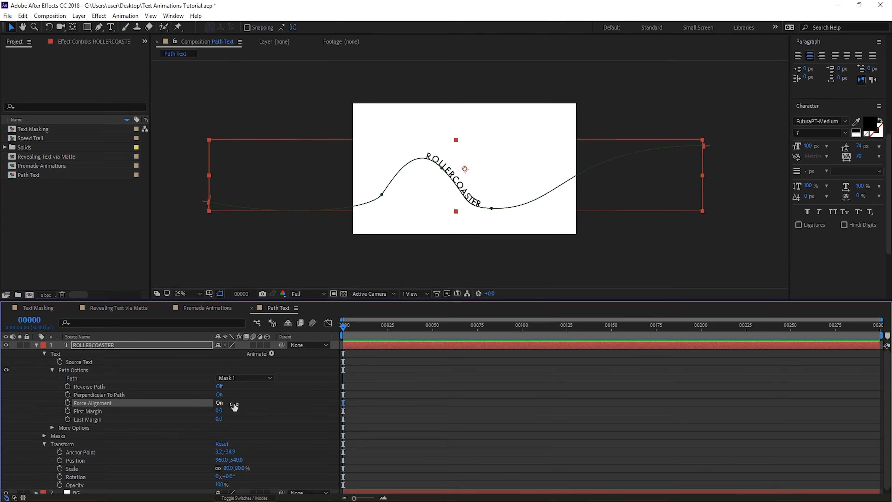
key("s")
key("Page_Down")
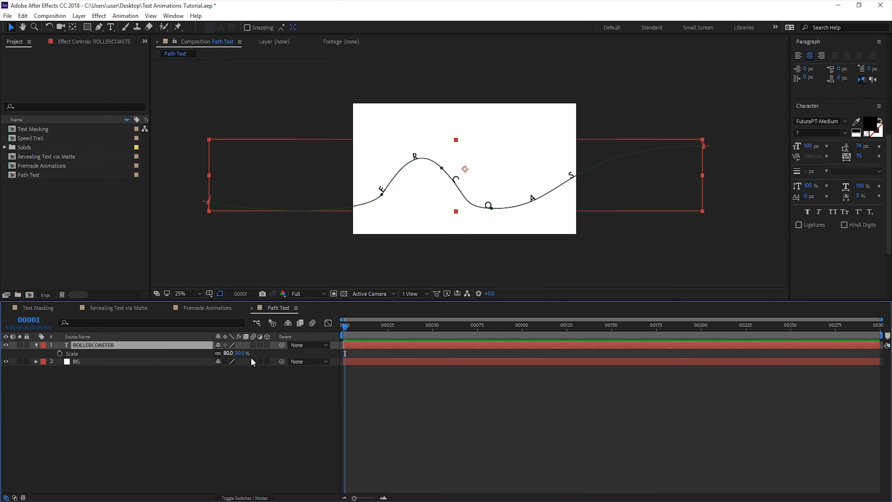
mouse_move(243, 358)
left_mouse_down()
mouse_move(218, 358)
mouse_move(227, 358)
left_mouse_up()
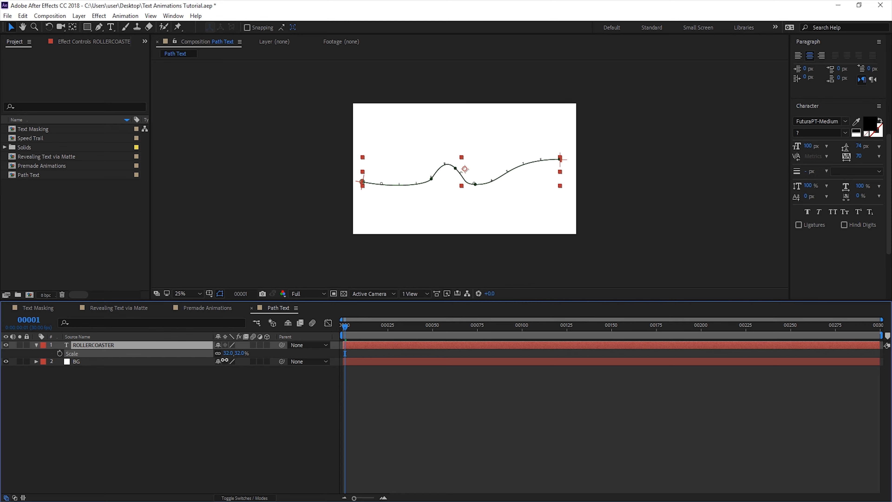
key("period")
Try different path margins on the force-aligned text, ending with First Margin 978 and Last Margin -931
left_click(37, 345)
left_click(36, 345)
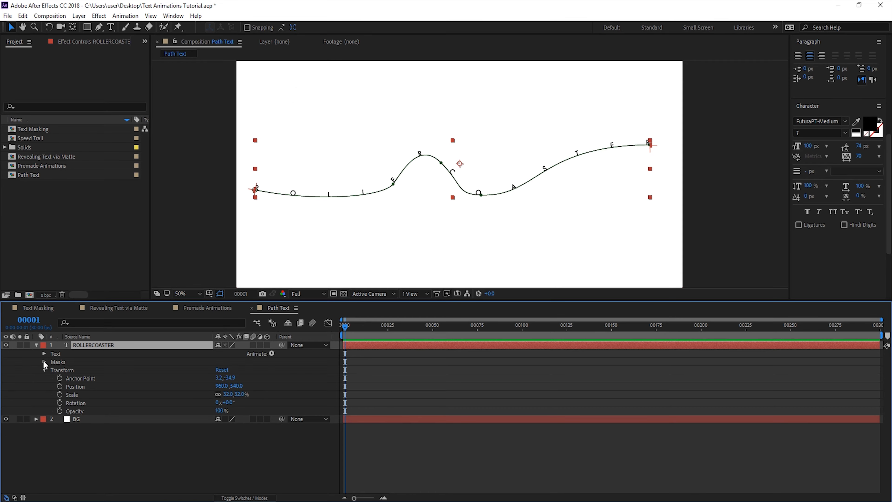
left_click(44, 353)
left_click(52, 369)
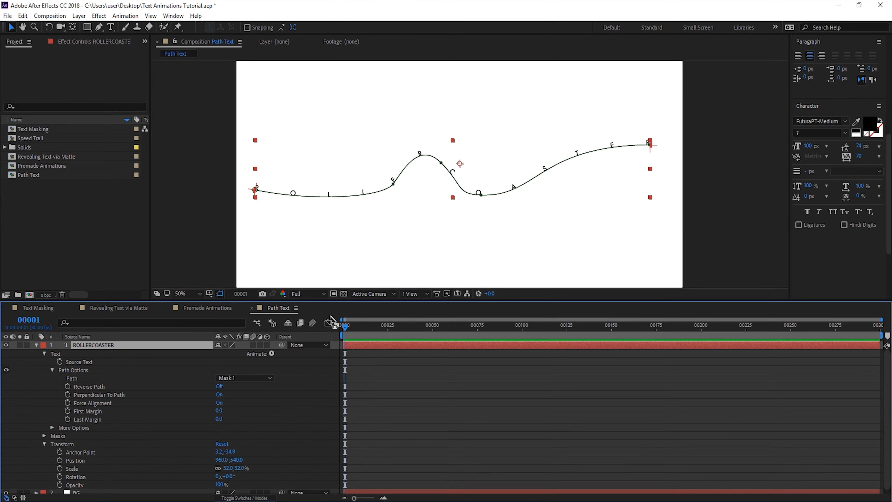
left_click(219, 402)
key("u")
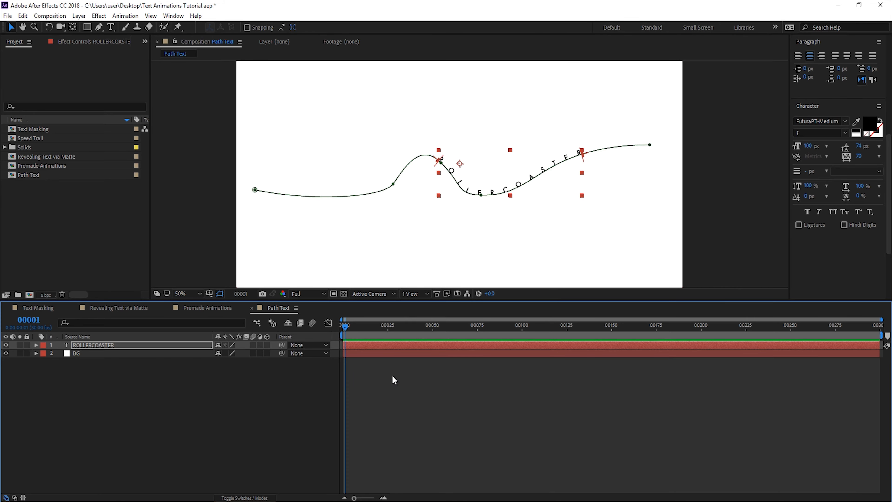
left_click(392, 378)
key("ctrl+z")
left_click(45, 350)
left_click(37, 344)
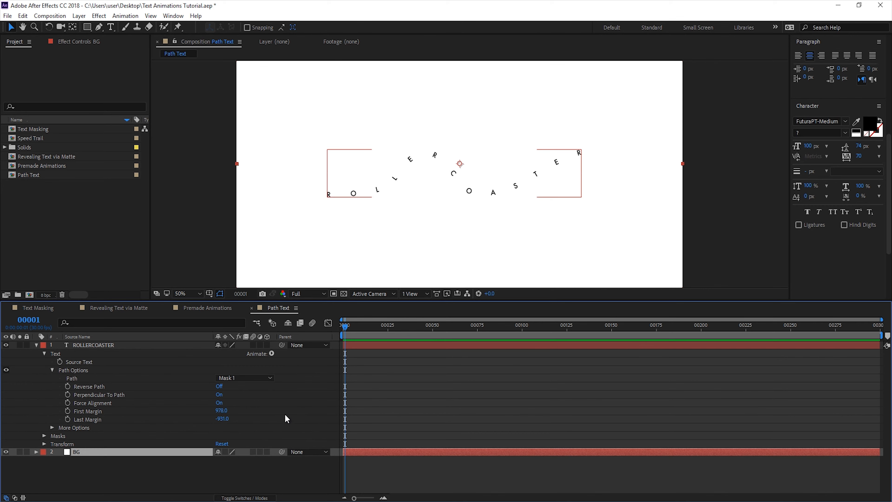
Turn off Force Alignment and reset the First Margin and Last Margin to 0
left_click(287, 418)
left_click(218, 403)
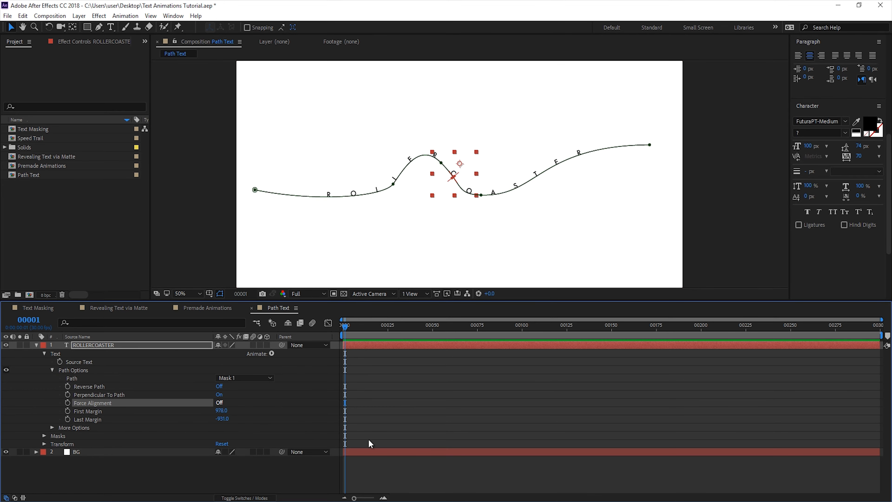
left_click(245, 429)
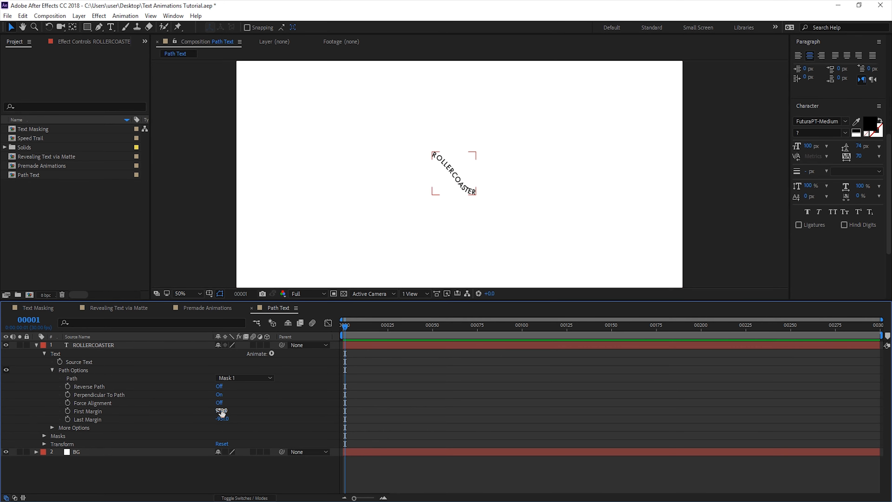
type("0")
key("Return")
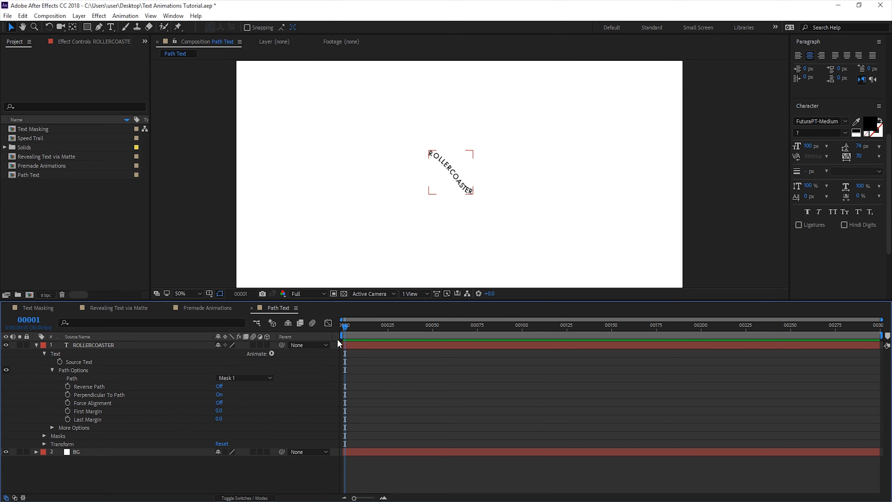
Return to frame 0 and scale the ROLLERCOASTER layer to 66%
left_click_drag(358, 329, 342, 346)
left_click(342, 346)
key("slash")
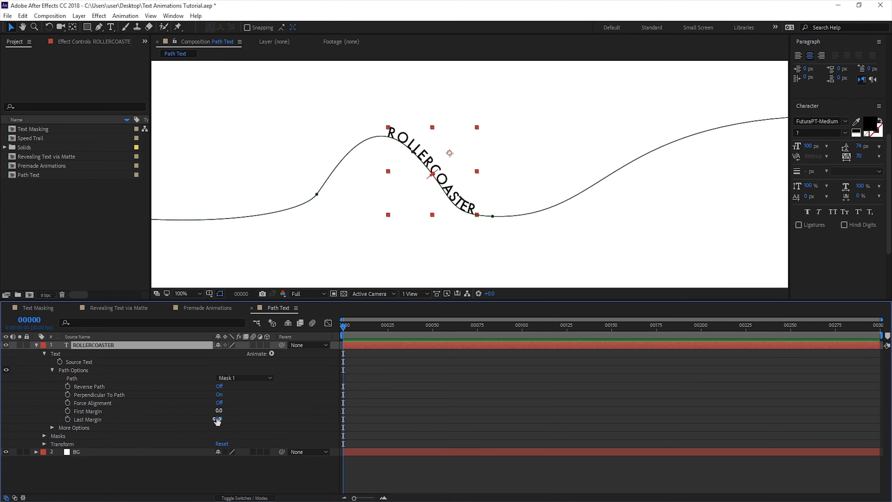
left_click_drag(397, 330, 344, 330)
left_click(296, 418)
left_click(165, 346)
key("s")
left_click_drag(236, 353, 389, 222)
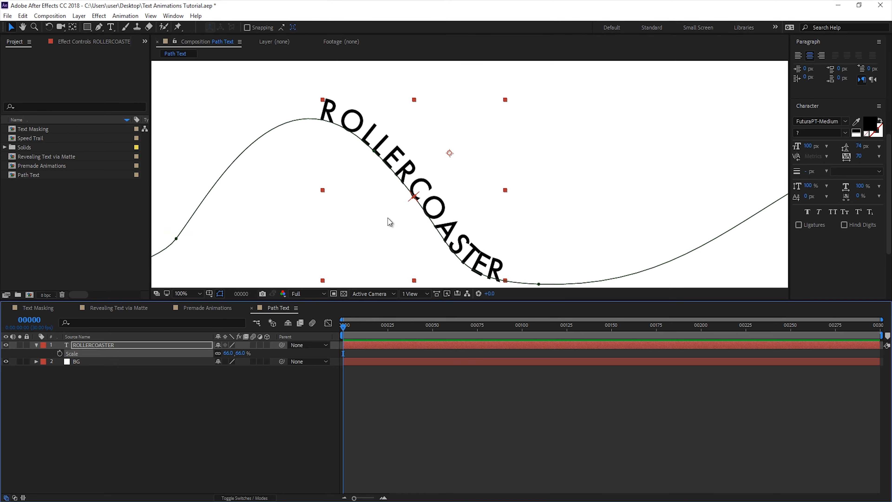
key("comma")
key("comma")
Keyframe the First Margin at -2646 on frame 0 and at 2744 on frame 48, moving the text along the path
key("u")
key("u")
left_click(68, 411)
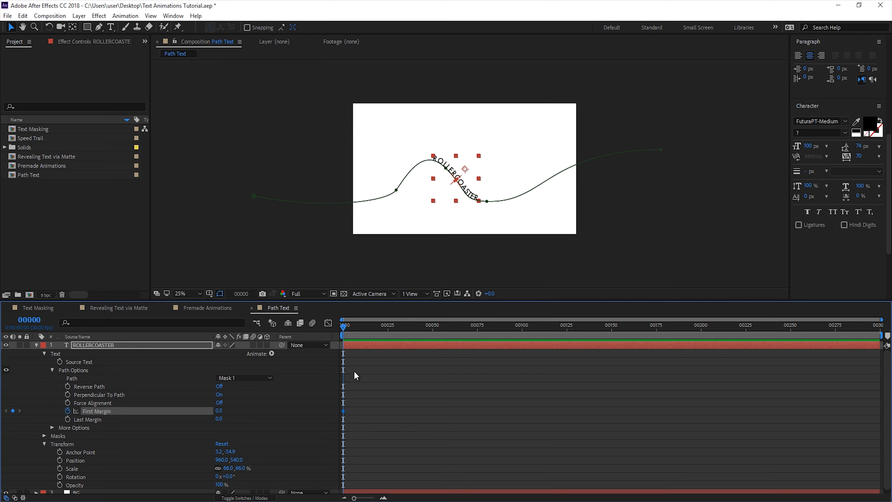
left_click_drag(220, 413, 61, 420)
key("space")
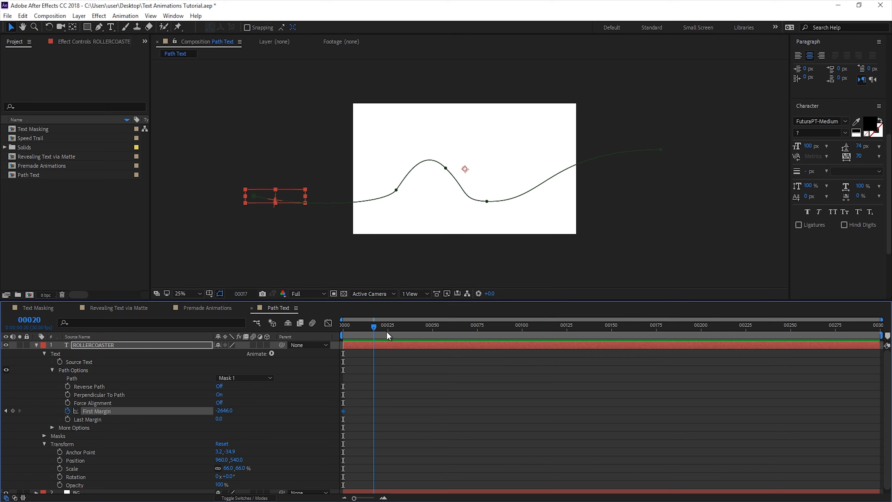
left_click_drag(224, 411, 479, 414)
Apply Easy Ease to both First Margin keyframes
left_click_drag(504, 392, 345, 422)
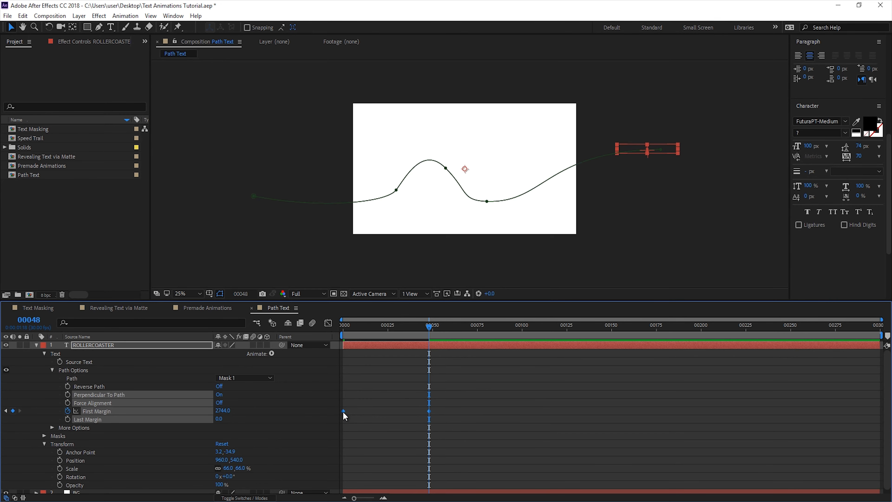
right_click(343, 414)
mouse_move(386, 406)
left_click(503, 434)
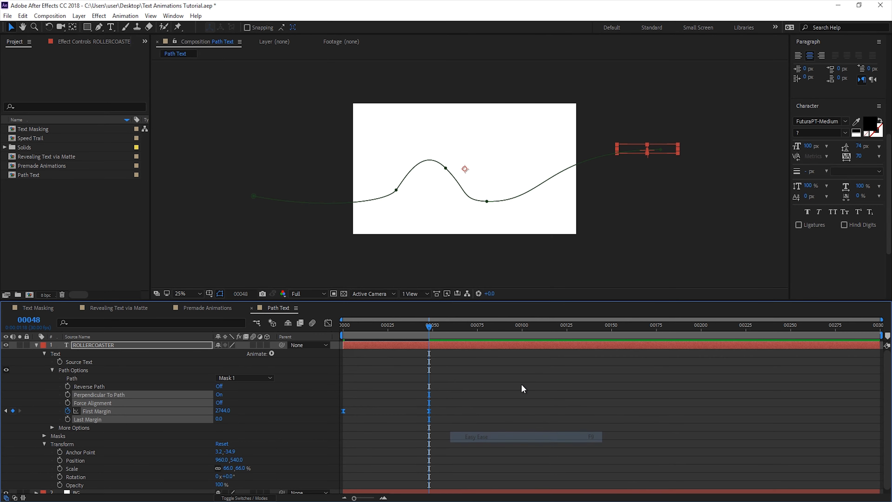
Open the keyframe velocity settings from the starting First Margin keyframe and set the influence to 75%
left_click(429, 411)
right_click(343, 412)
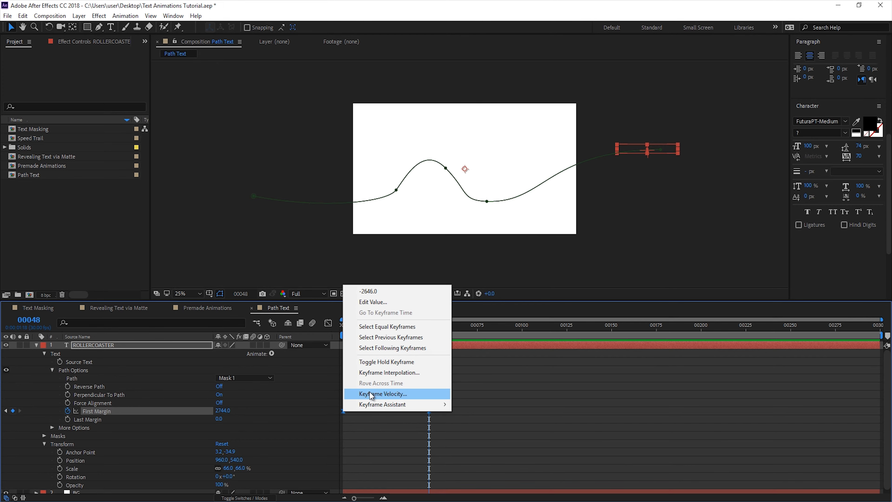
left_click(372, 392)
left_click(184, 203)
key("Tab")
type("75")
key("Return")
End the work area at about frame 65 and preview the text running along the path
left_click_drag(418, 332, 365, 333)
key("n")
key("space")
key("space")
left_click_drag(401, 331, 370, 336)
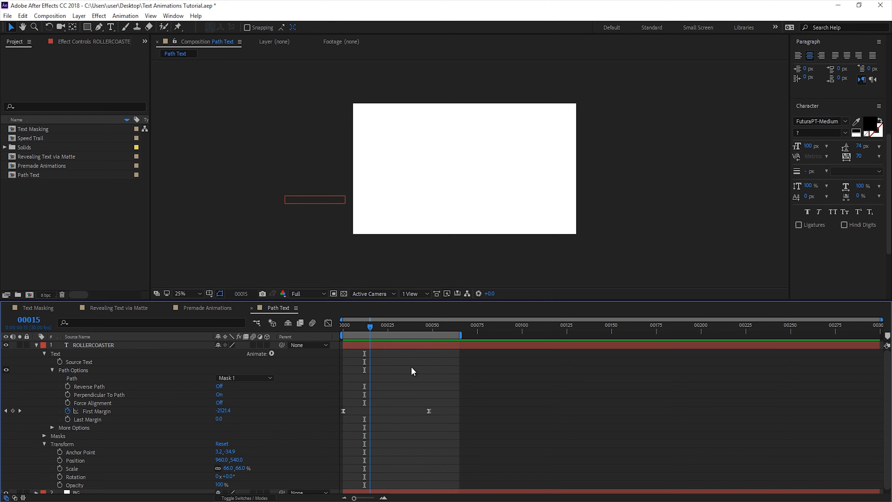
Move the second First Margin keyframe to about frame 146, extend the work area past it and preview the slower motion
left_click_drag(428, 411, 604, 411)
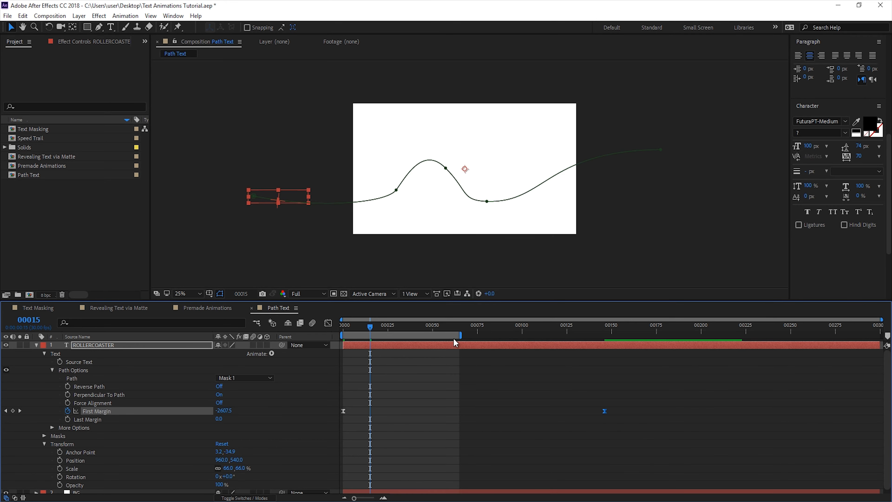
left_click_drag(491, 336, 629, 337)
key("space")
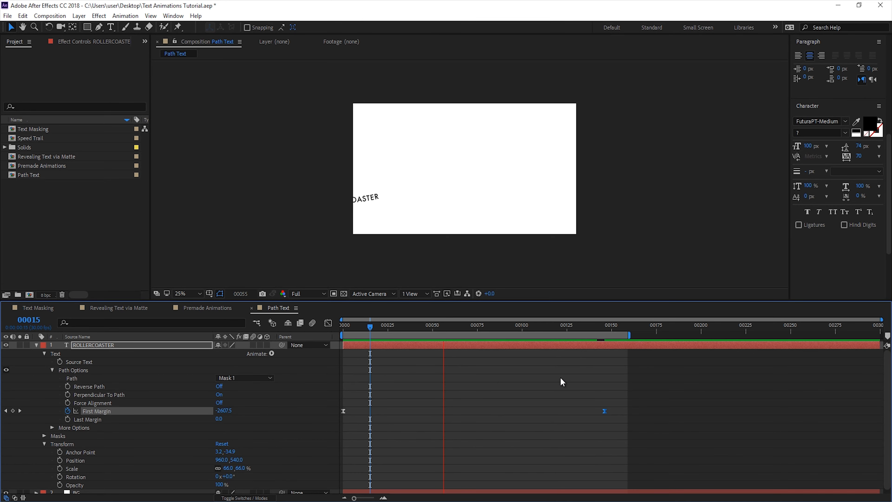
key("space")
Narrow the work area to the stretch from about frame 46 to about frame 105
left_click_drag(417, 330, 532, 337)
key("b")
key("n")
Enable motion blur for the ROLLERCOASTER layer and the composition, and preview the blurred motion
left_click(253, 344)
left_click(312, 323)
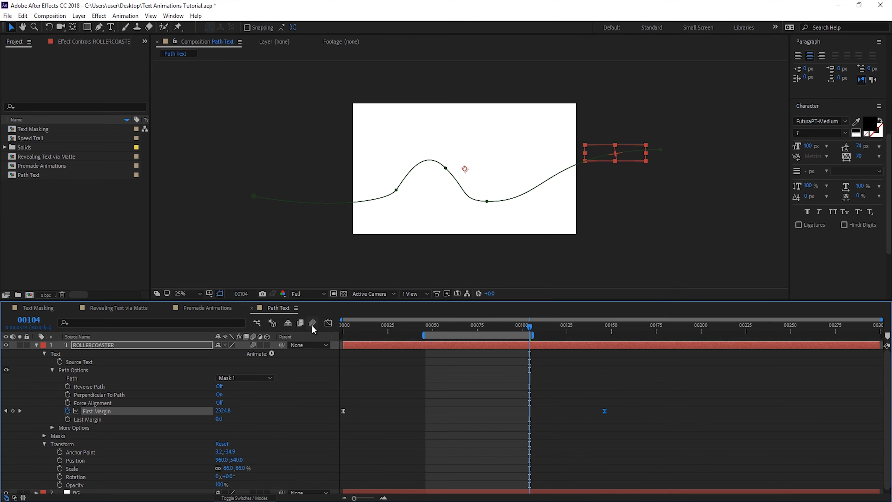
left_click(472, 377)
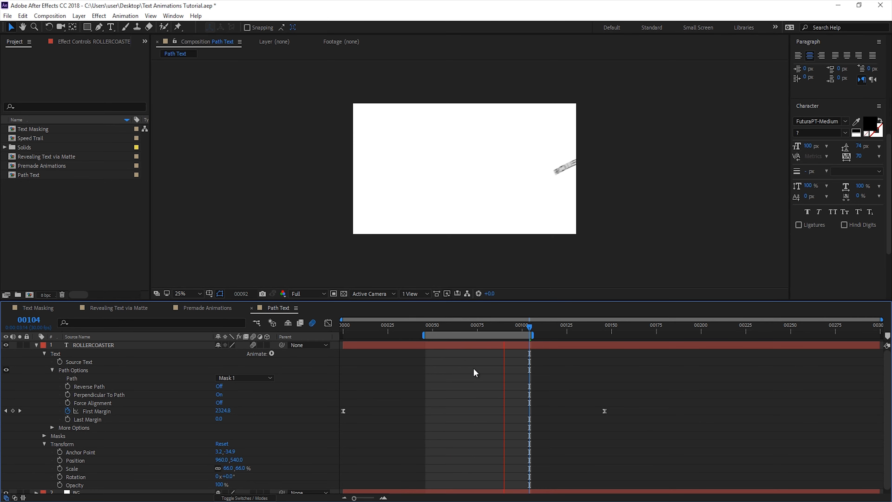
key("space")
scroll(471, 221, "up", 2)
mouse_move(458, 327)
left_mouse_down()
mouse_move(431, 328)
mouse_move(522, 347)
mouse_move(433, 331)
mouse_move(470, 333)
left_mouse_up()
left_click(457, 346)
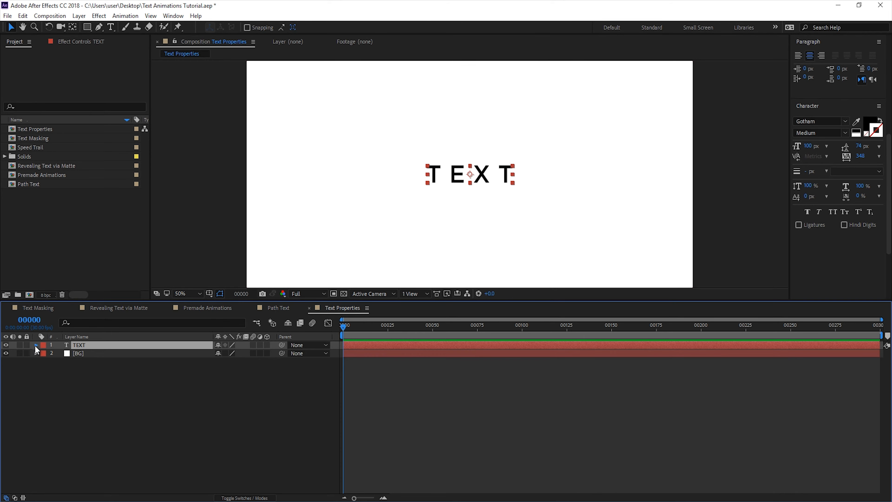
In the Text Properties composition, expand the TEXT layer's text properties and set its tracking to 83
left_click(36, 345)
left_click(44, 353)
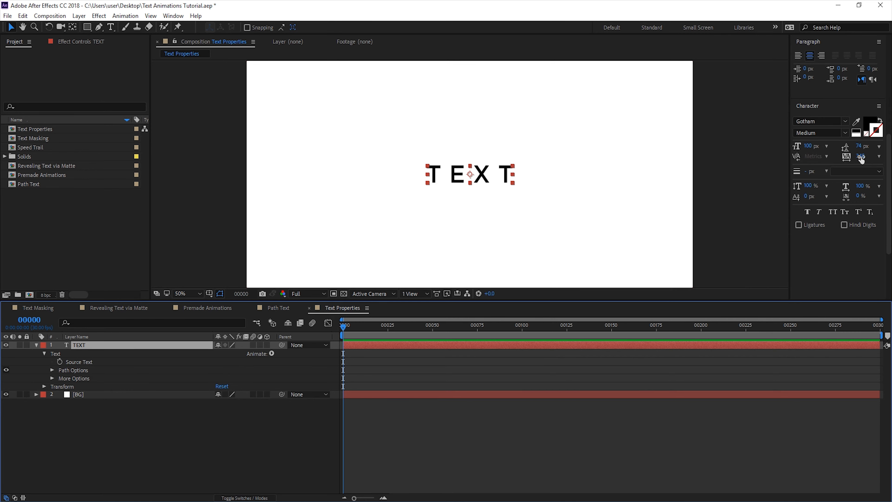
left_click_drag(860, 158, 835, 157)
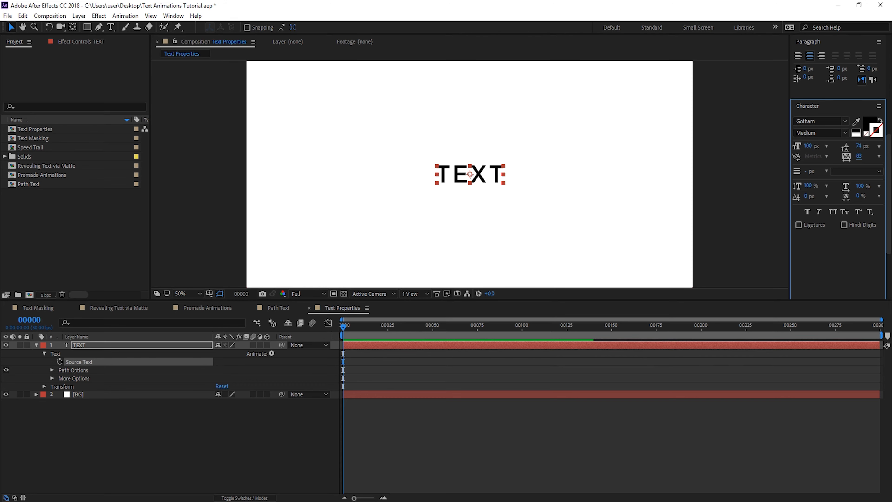
Try adding a second line reading asdsad beneath TEXT and adjusting the leading between the two lines
double_click(504, 171)
left_click(511, 171)
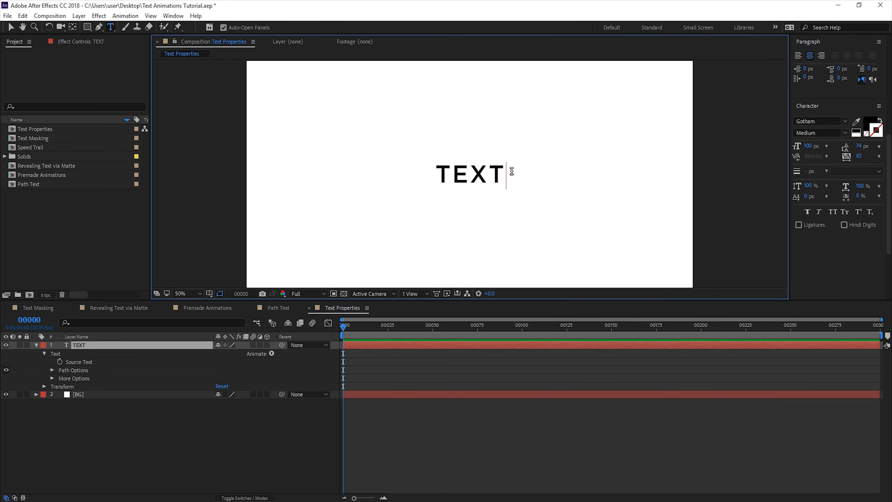
key("Return")
type("asdsad")
left_click(92, 346)
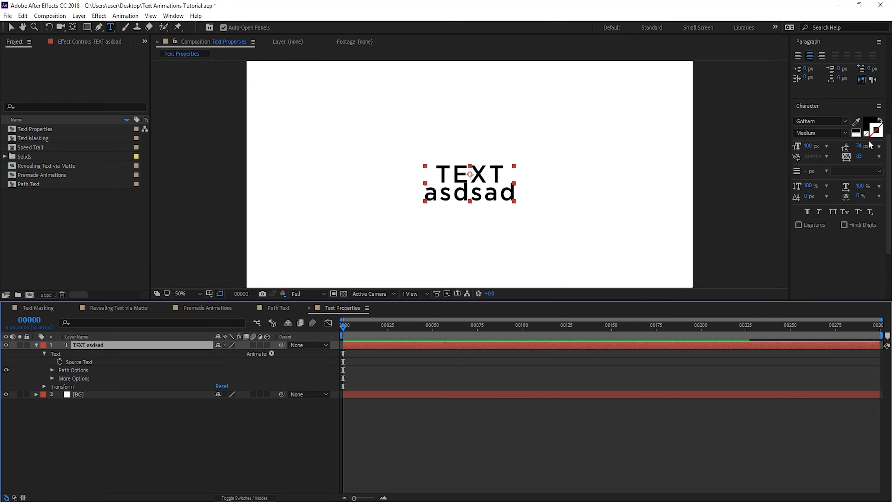
left_click(858, 149)
mouse_move(858, 145)
left_mouse_down()
mouse_move(850, 146)
mouse_move(860, 147)
mouse_move(852, 157)
mouse_move(865, 155)
mouse_move(846, 154)
mouse_move(868, 153)
left_mouse_up()
left_click_drag(868, 153, 864, 153)
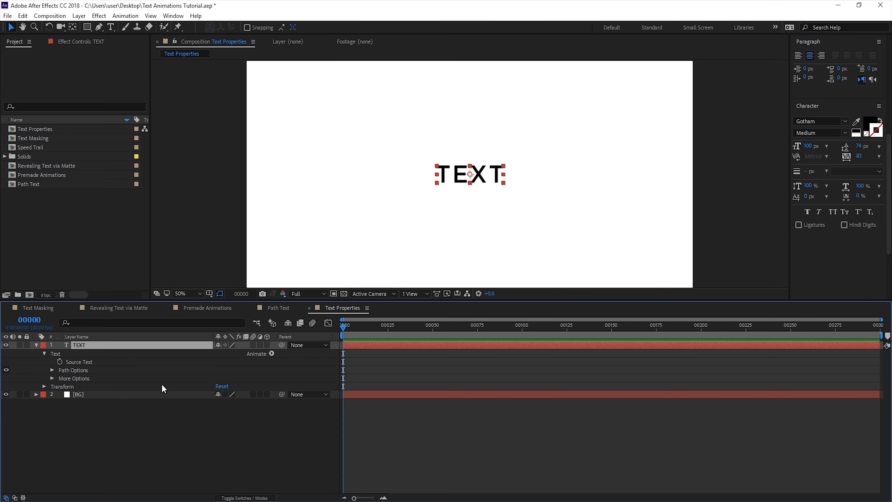
Keyframe the TEXT layer's Source Text at frame 0, change the wording to DIFFERNET at frame 29 and scrub through the switch
left_click(59, 361)
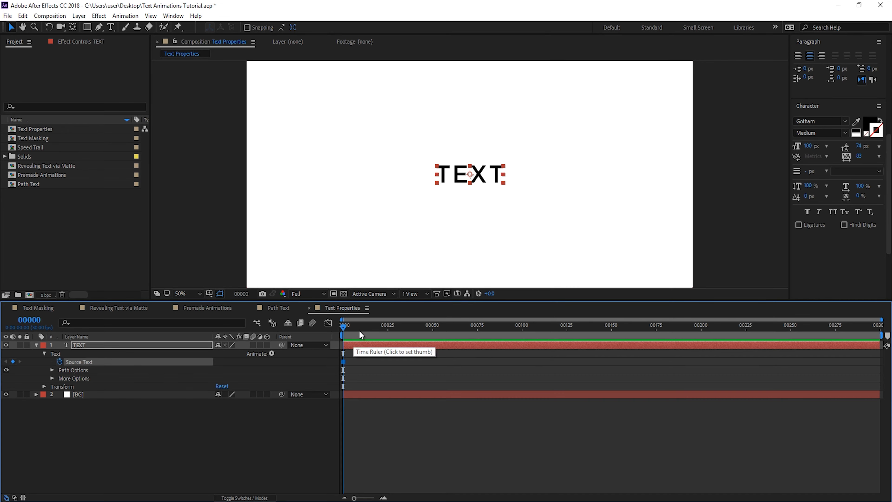
left_click(395, 330)
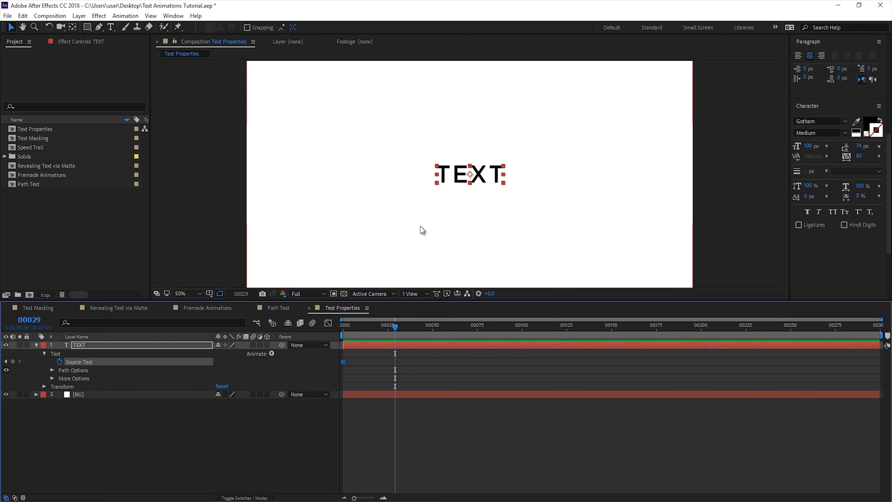
double_click(488, 175)
type("DIFFERNET")
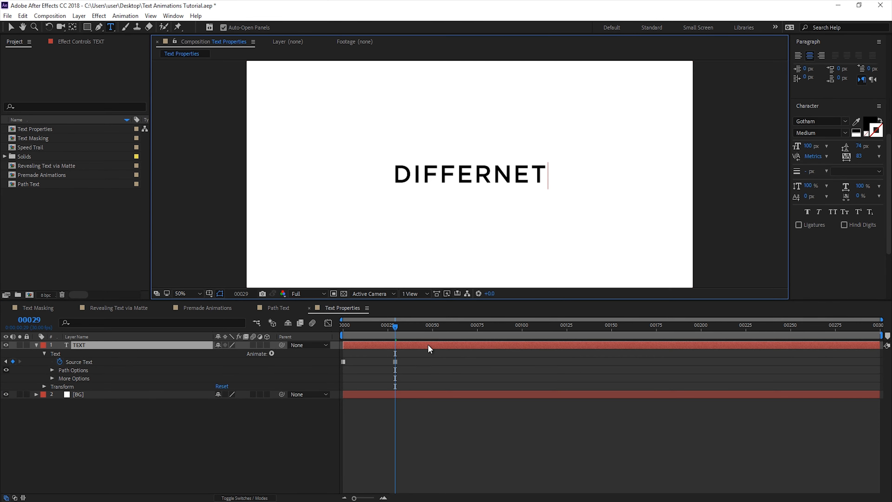
left_click_drag(365, 326, 395, 348)
left_click(382, 343)
left_click(389, 329)
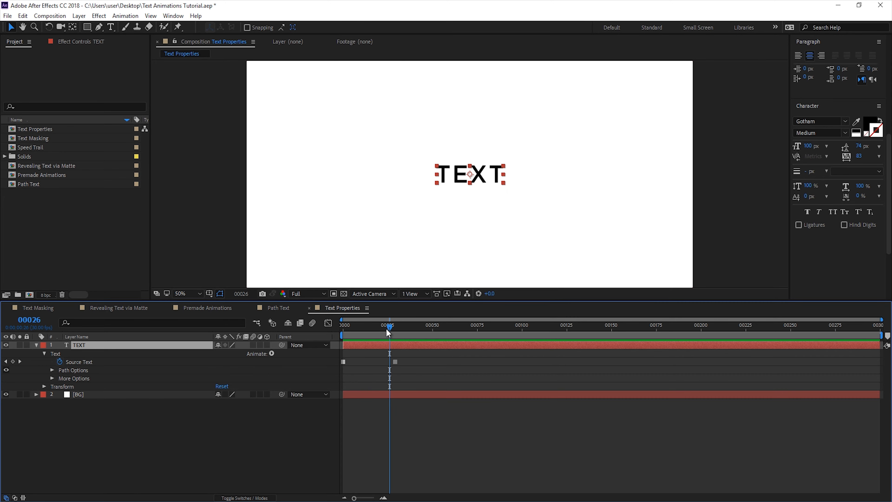
left_click_drag(388, 330, 617, 340)
left_click_drag(539, 340, 453, 347)
Duplicate the TEXT layer twice with staggered start times and delete both duplicates
key("ctrl+d")
key("ctrl+d")
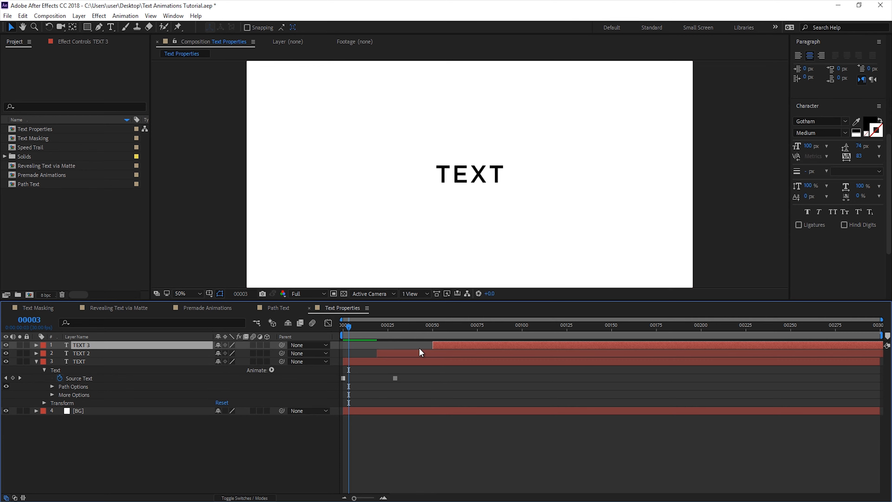
left_click(387, 351)
left_click(462, 346, "shift")
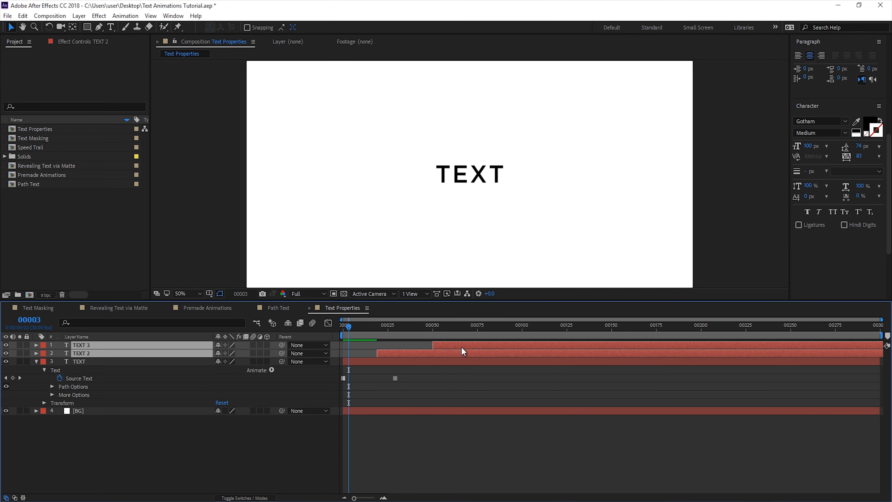
key("Delete")
Remove all Source Text keyframes from the TEXT layer
left_click_drag(347, 326, 379, 346)
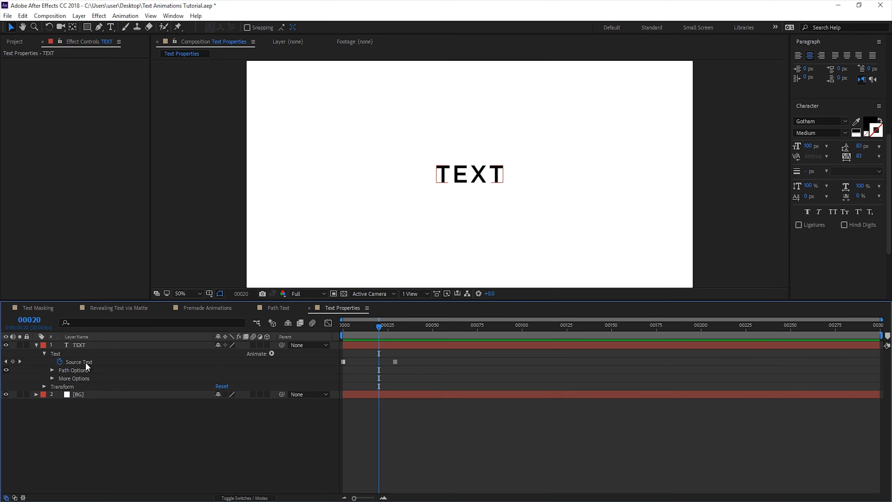
left_click(60, 362)
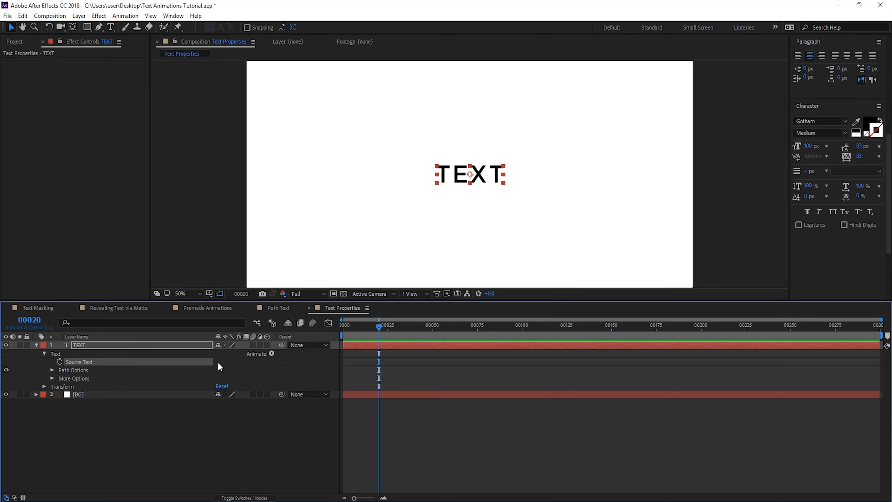
left_click(304, 371)
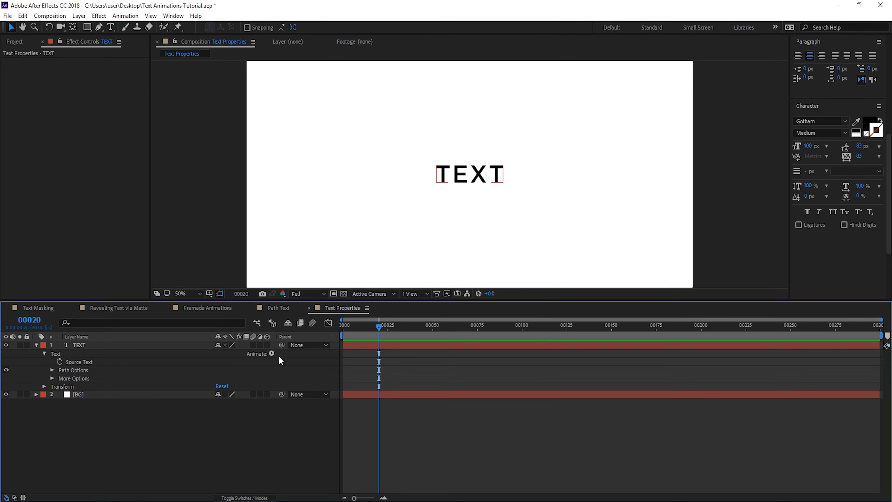
left_click(272, 353)
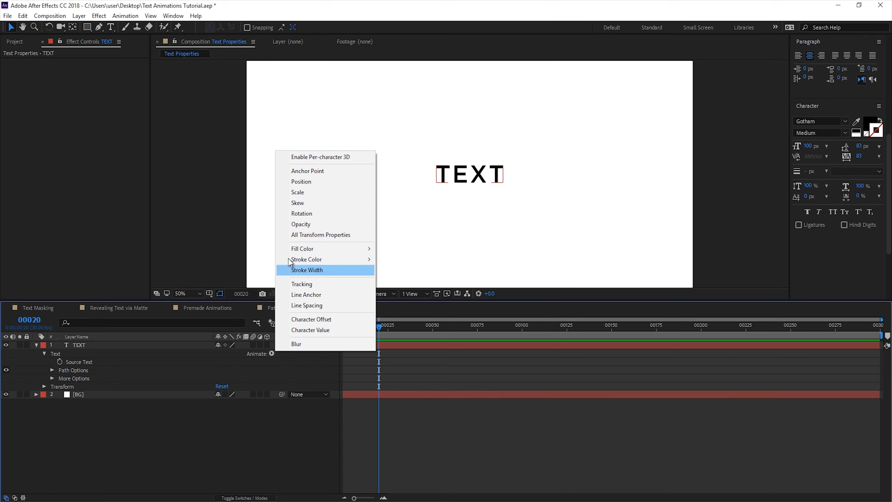
mouse_move(365, 248)
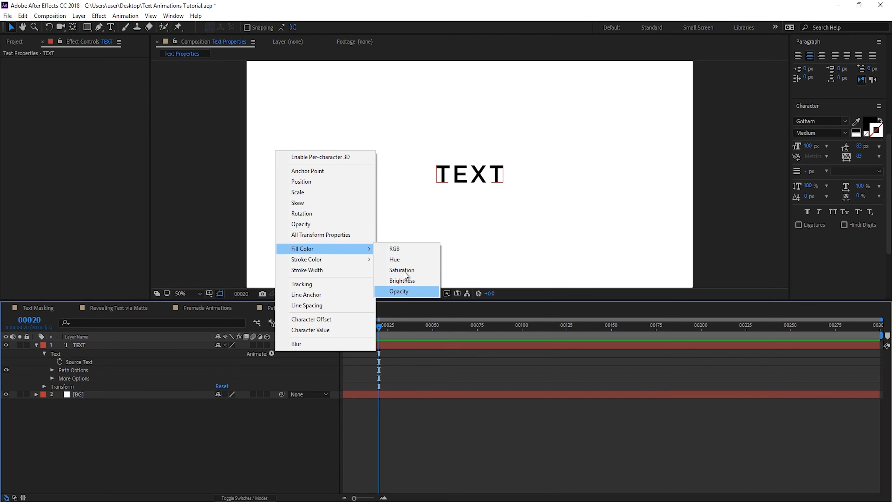
mouse_move(319, 260)
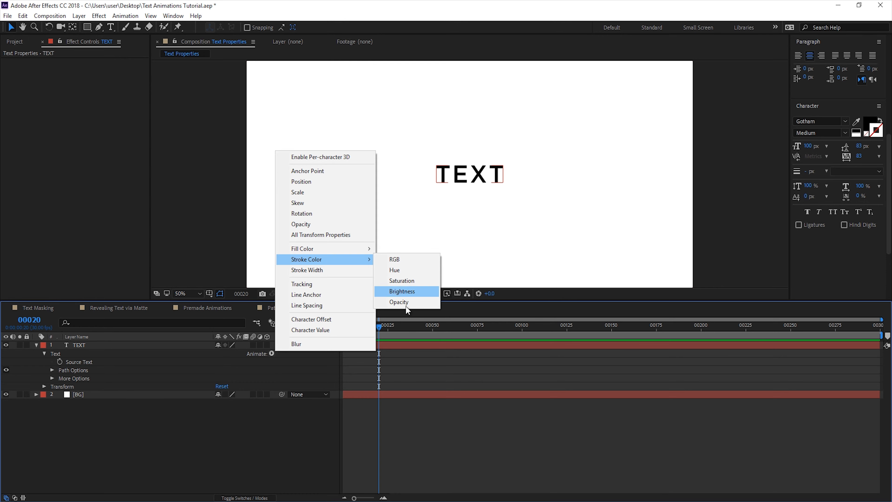
Give the TEXT layer a red FF0000 stroke 14 px wide
left_click(124, 343)
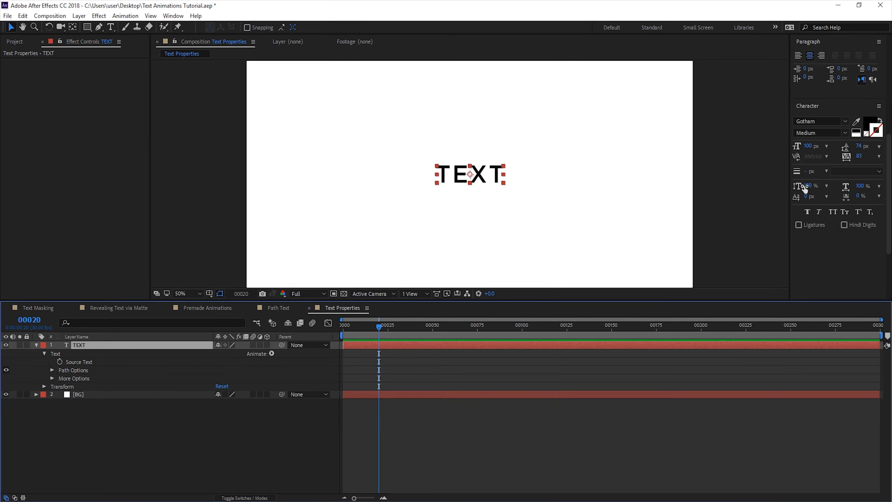
mouse_move(809, 171)
left_mouse_down()
mouse_move(850, 173)
mouse_move(828, 178)
left_mouse_up()
left_click(876, 131)
left_click_drag(145, 72, 159, 24)
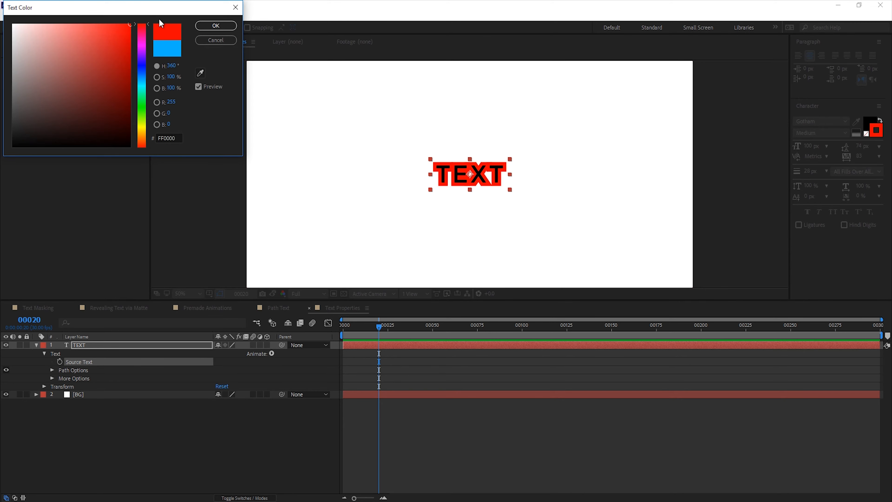
left_click(216, 26)
mouse_move(809, 171)
left_mouse_down()
mouse_move(789, 178)
mouse_move(819, 179)
mouse_move(804, 183)
left_mouse_up()
Add a Stroke Width animator to TEXT and keyframe it from 0 at frame 20 to a thicker stroke at about frame 44
left_click(271, 353)
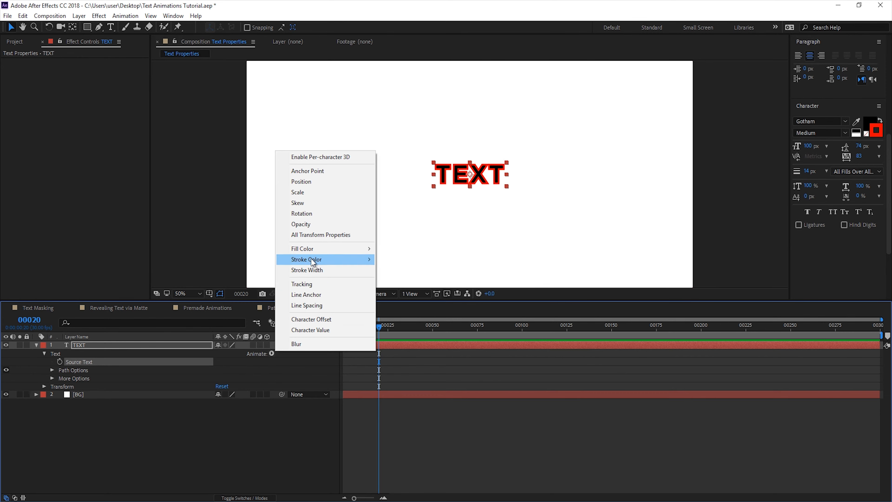
left_click(308, 270)
key("F2")
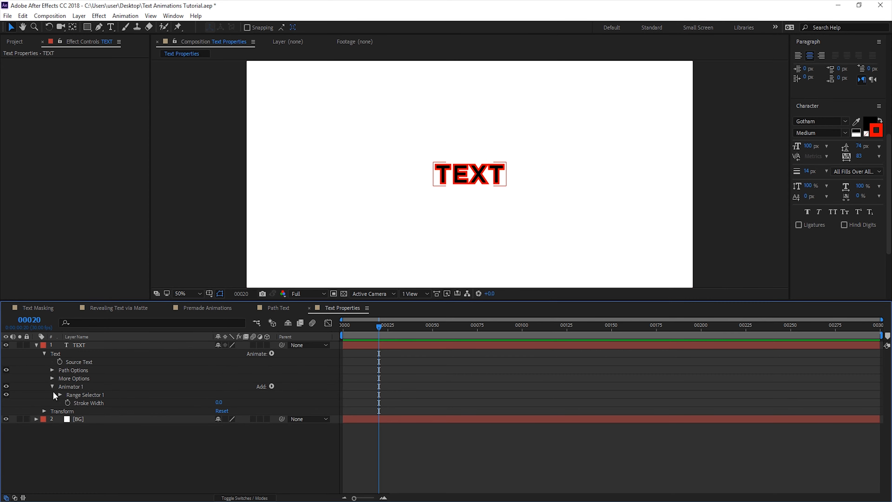
left_click(68, 402)
left_click_drag(392, 323, 421, 324)
left_click_drag(217, 403, 271, 402)
mouse_move(422, 326)
left_mouse_down()
mouse_move(400, 338)
mouse_move(414, 341)
mouse_move(379, 343)
left_mouse_up()
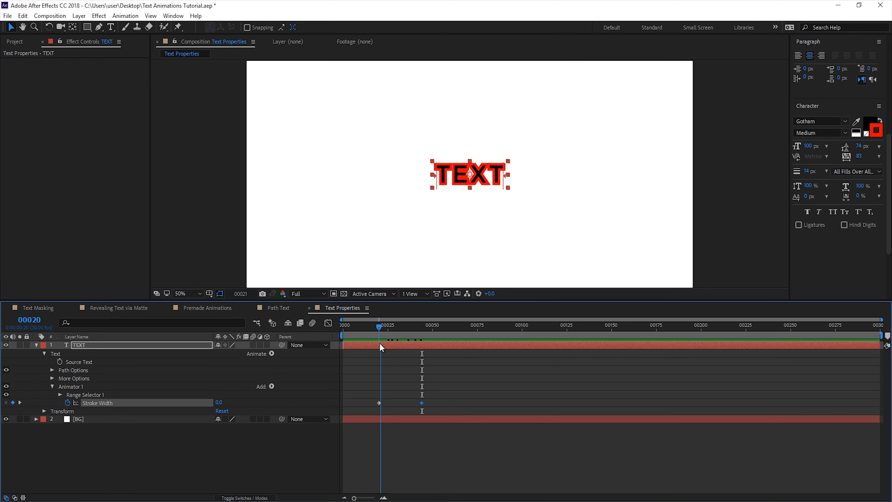
Try a Range Selector Start of 55% and End of 37% on the stroke width animator, and delete the animator
left_click(60, 394)
left_click(279, 416)
left_click(85, 395)
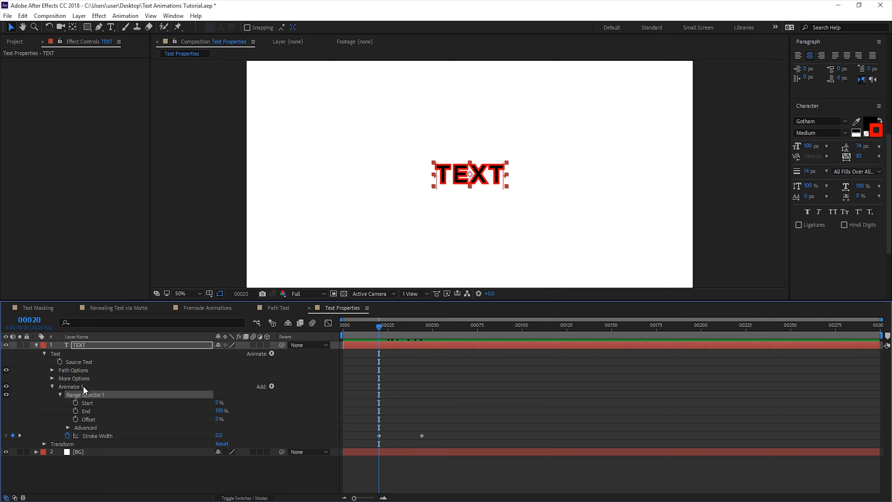
left_click(80, 386)
mouse_move(220, 411)
left_mouse_down()
mouse_move(197, 415)
mouse_move(250, 408)
left_mouse_up()
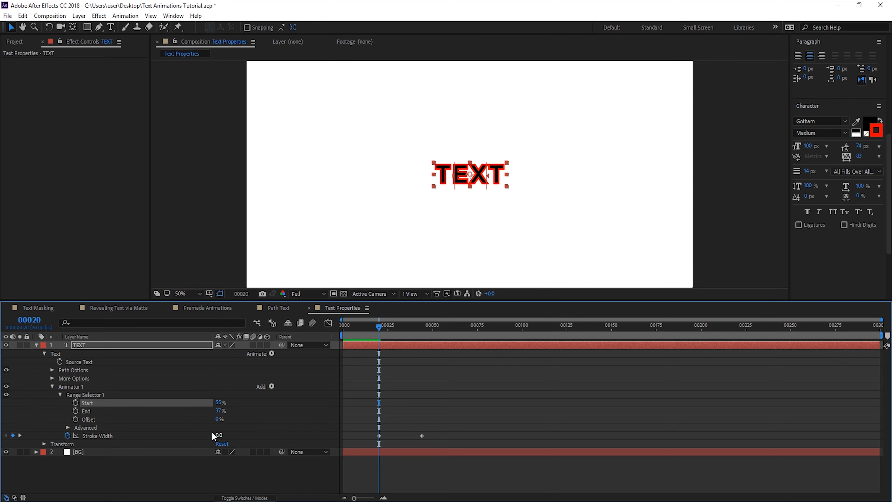
left_click(85, 386)
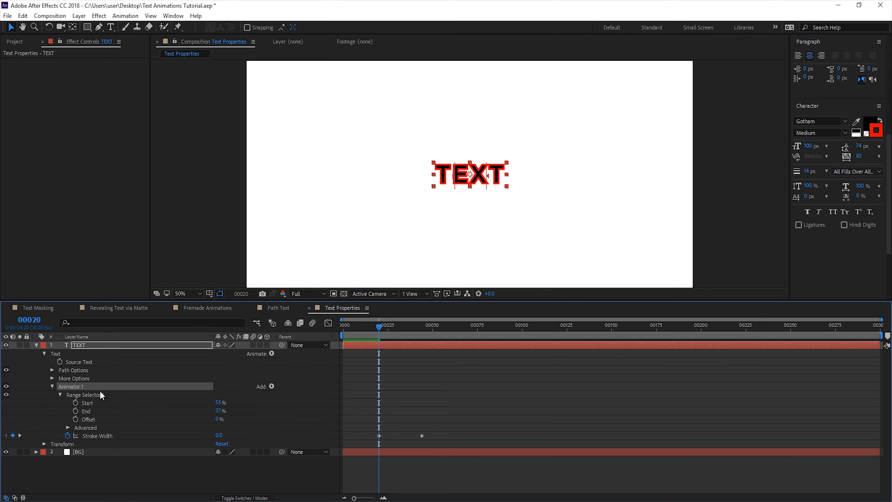
key("Delete")
Add a Tracking animator to the text with a Tracking Amount of 244, and remove the red stroke
left_click(272, 353)
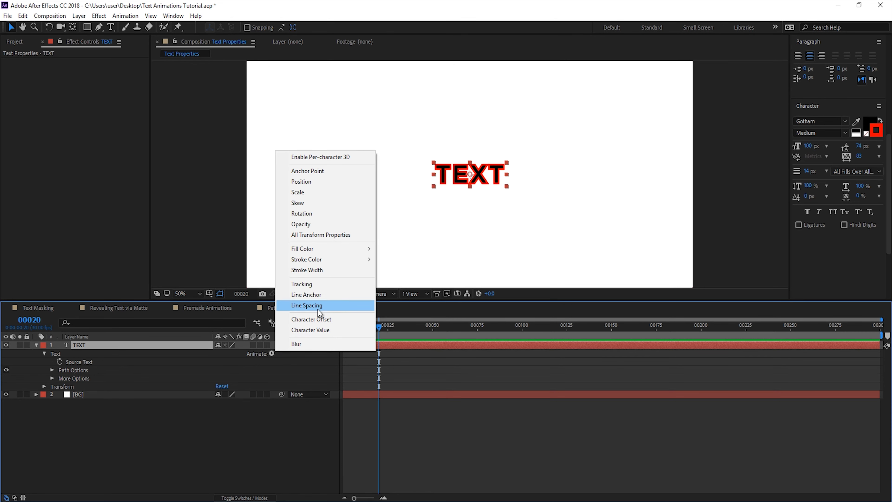
left_click(312, 285)
left_click_drag(218, 410, 238, 410)
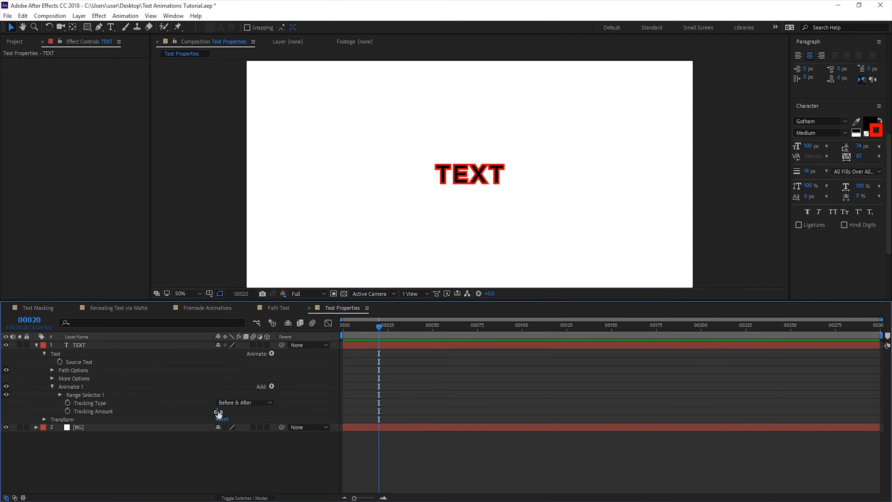
left_click(867, 134)
left_click_drag(218, 411, 253, 411)
Add a second line reading asdasd beneath TEXT and a Line Spacing property set to 118, 88
left_click(271, 353)
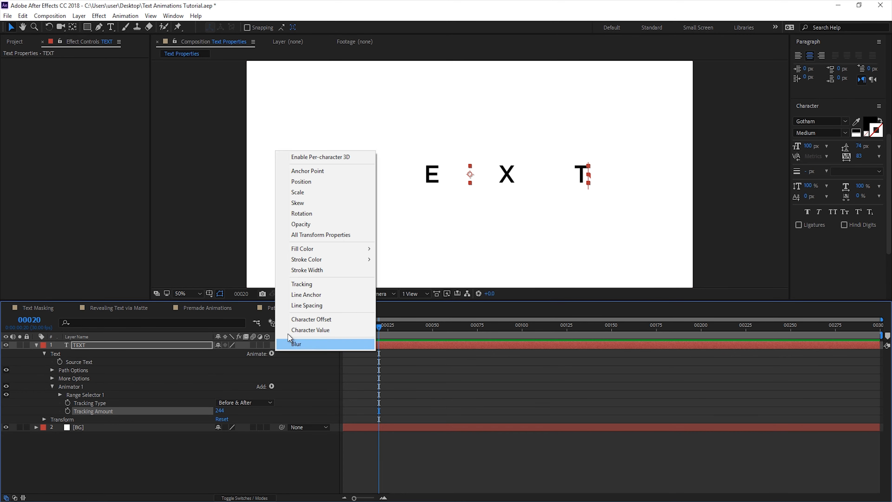
left_click(302, 306)
double_click(493, 175)
left_click(598, 177)
key("Return")
type("asdasd")
left_click(255, 423)
left_click_drag(228, 418, 323, 412)
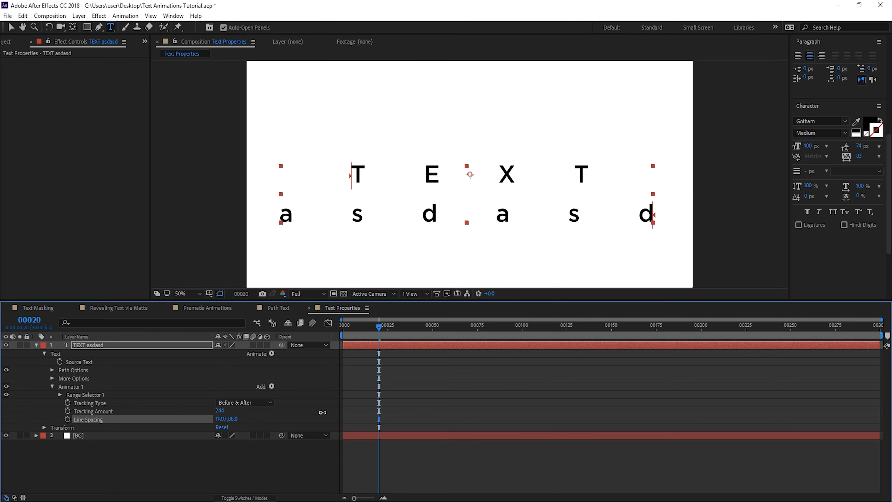
Replace the tracking and line spacing animator with a new Scale animator on the text layer
left_click(117, 386)
key("Delete")
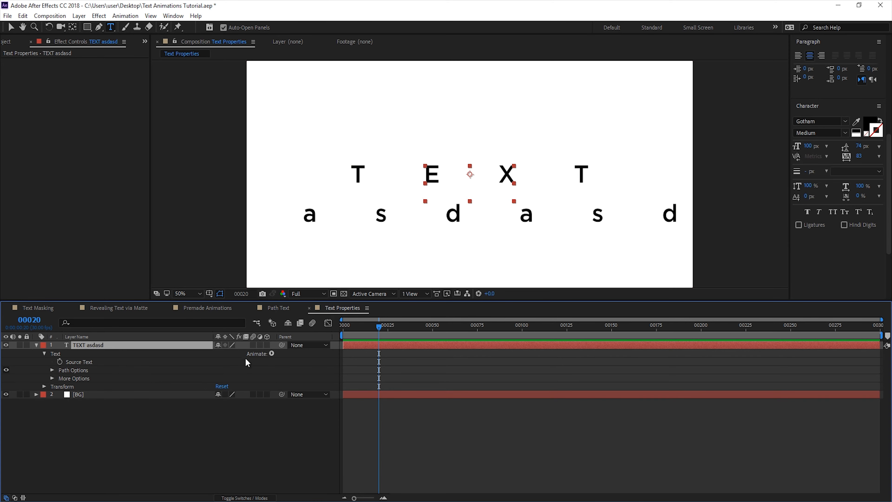
left_click(271, 353)
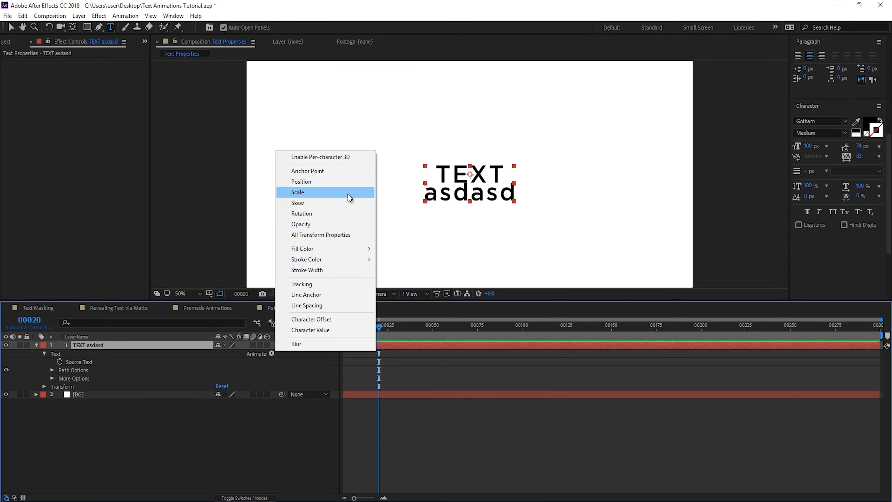
left_click(319, 194)
Keyframe the animator's Scale from 100% at frame 0 to 109% at about frame 38
left_click(357, 336)
left_click_drag(355, 336, 411, 327)
key("v")
left_click(68, 404)
left_click(13, 402)
key("Home")
left_click_drag(240, 403, 201, 409)
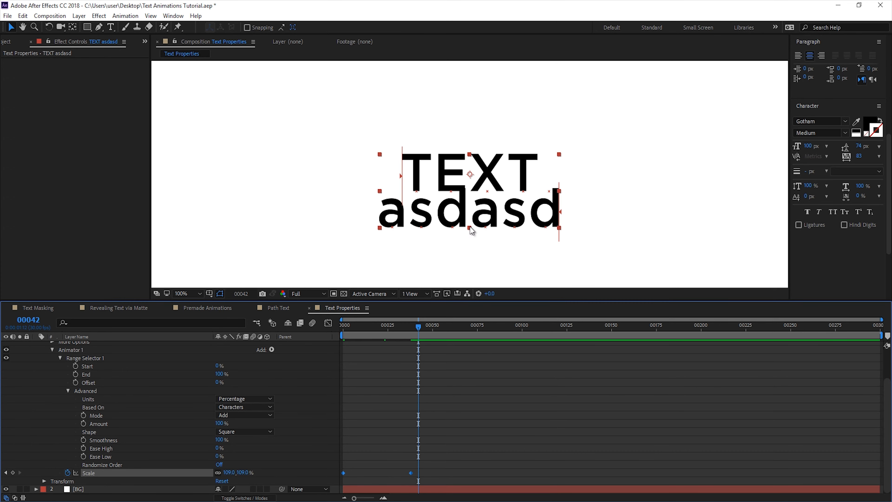
Lower the animator's Scale value at frame 0 and scrub through the scaling of the letters
scroll(488, 189, "up", 2)
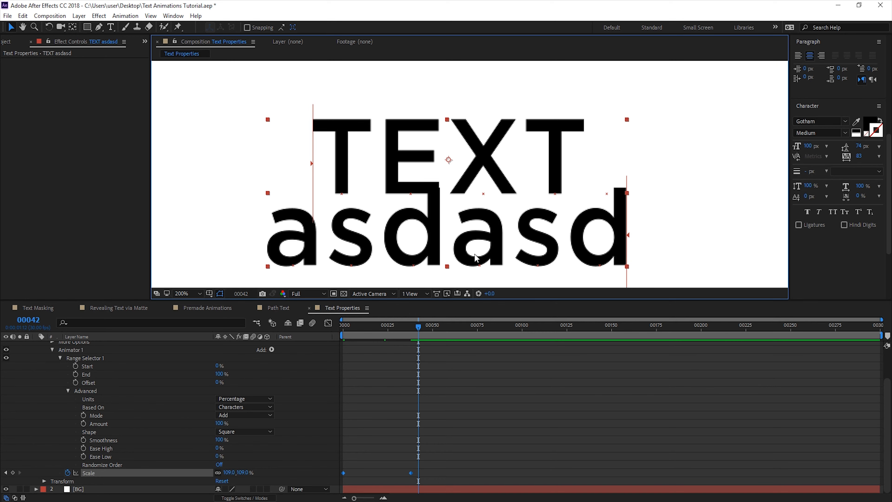
left_click_drag(412, 333, 330, 342)
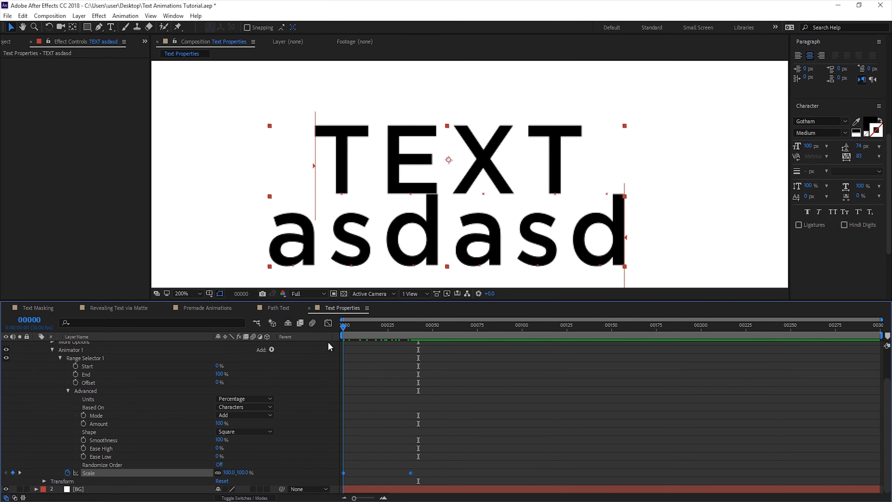
left_click(249, 477)
left_click_drag(230, 472, 211, 472)
left_click_drag(344, 365, 425, 365)
Add a second animator with the Anchor Point property to the text layer
scroll(273, 358, "up", 3)
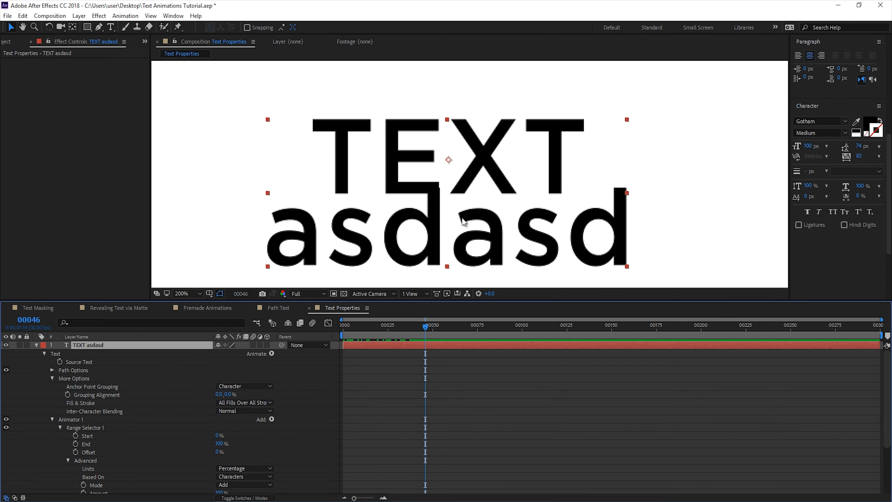
left_click(272, 355)
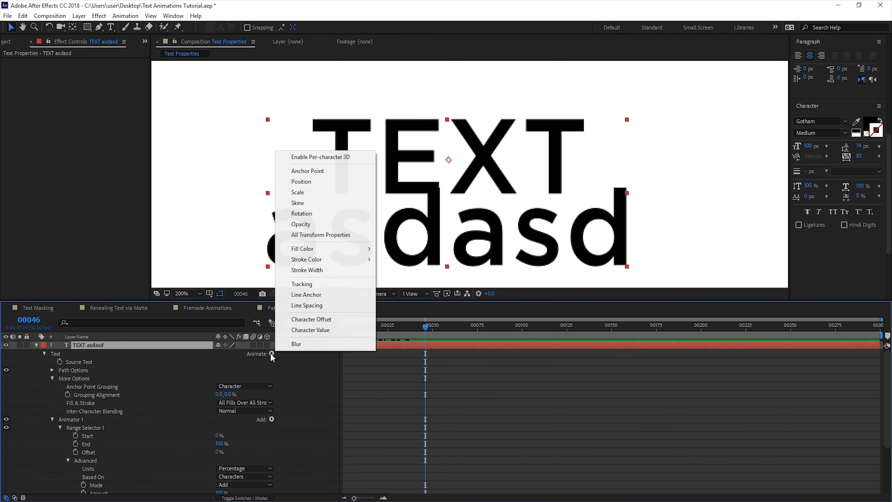
left_click(316, 172)
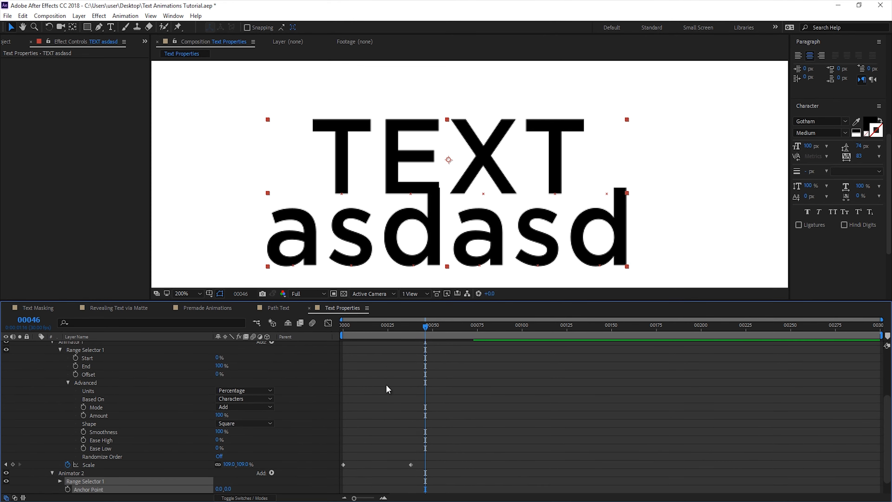
Set the second animator's Anchor Point to 220, -36 and scrub through the animation
left_click_drag(227, 473, 210, 473)
key("Home")
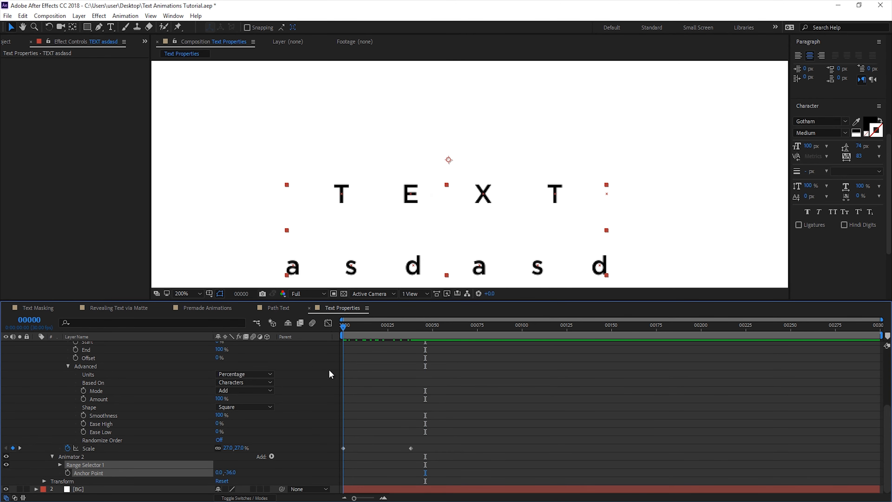
left_click(381, 352)
scroll(379, 351, "up", 5)
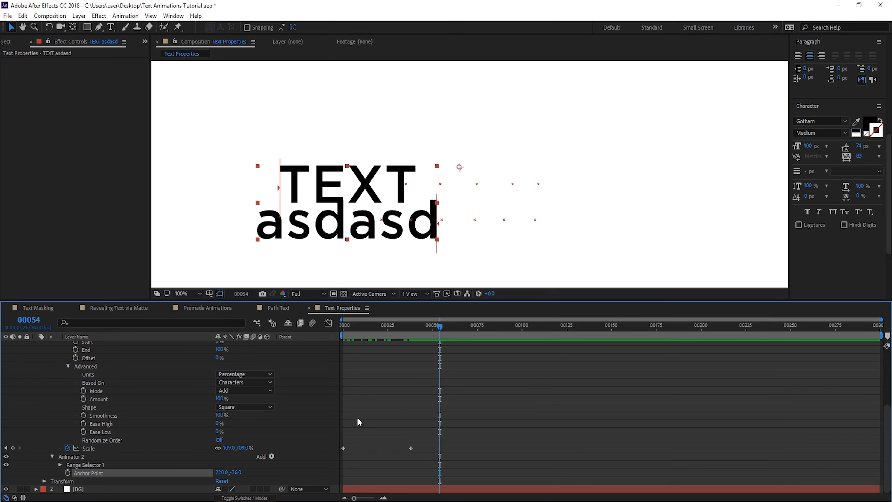
Look over the properties that can be added as animators to the text layer
scroll(357, 417, "up", 5)
left_click(272, 353)
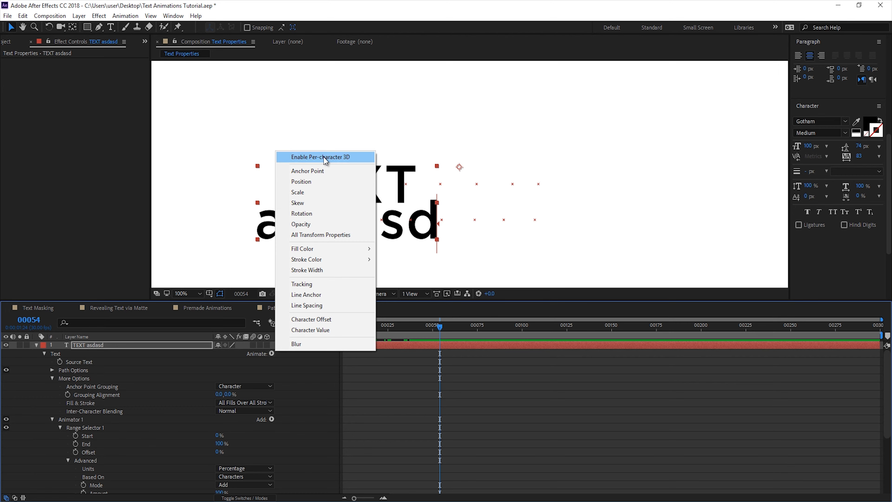
left_click(448, 403)
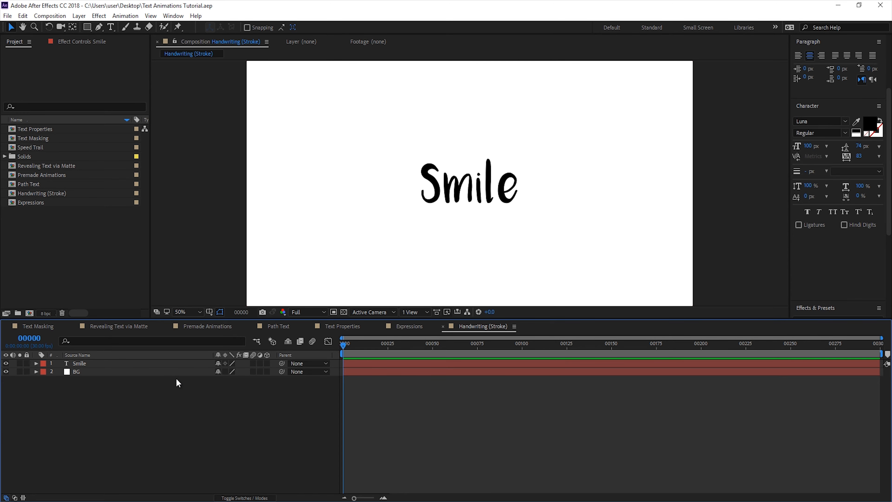
Check the font of the Smile text layer in the Handwriting (Stroke) composition
left_click(172, 364)
left_click(164, 363)
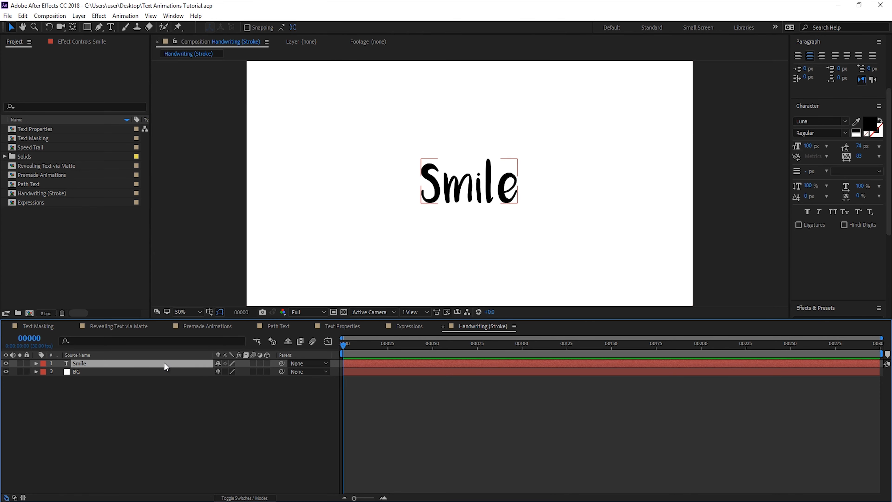
left_click(844, 121)
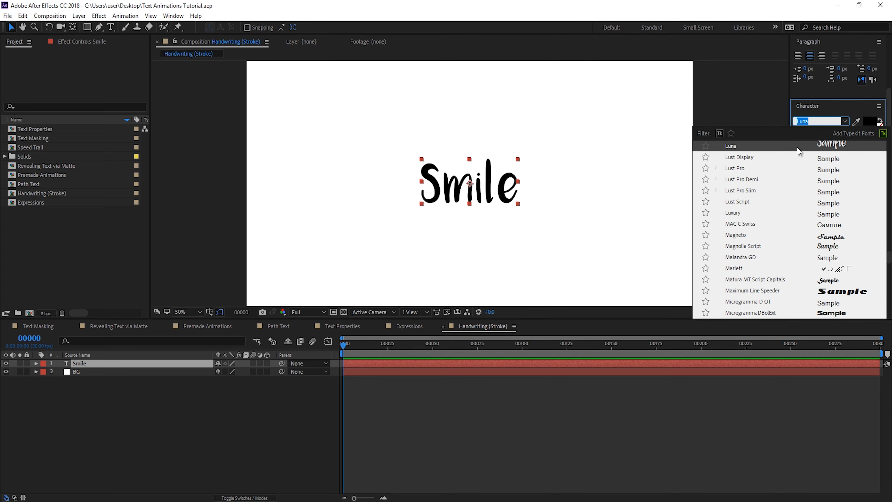
left_click(579, 435)
Trace an open Pen tool mask path through the centre of the S on the Smile text layer
left_click(168, 363)
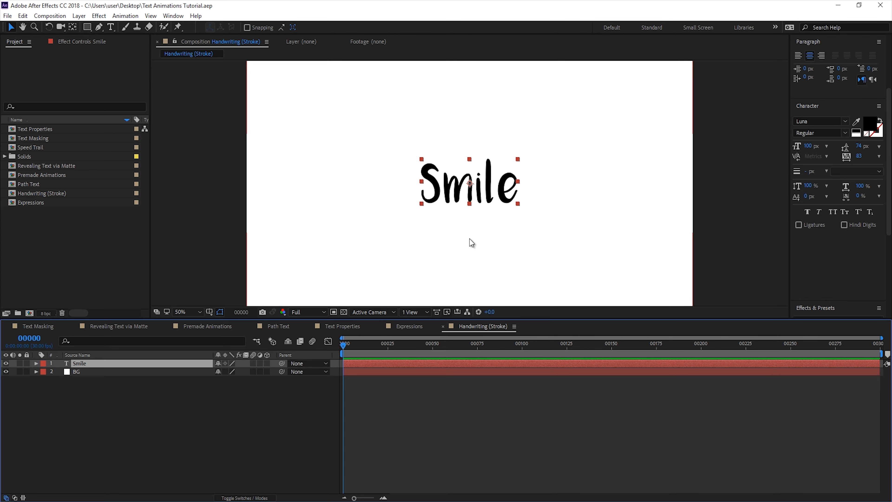
scroll(202, 310, "up", 2)
left_click_drag(396, 166, 382, 179)
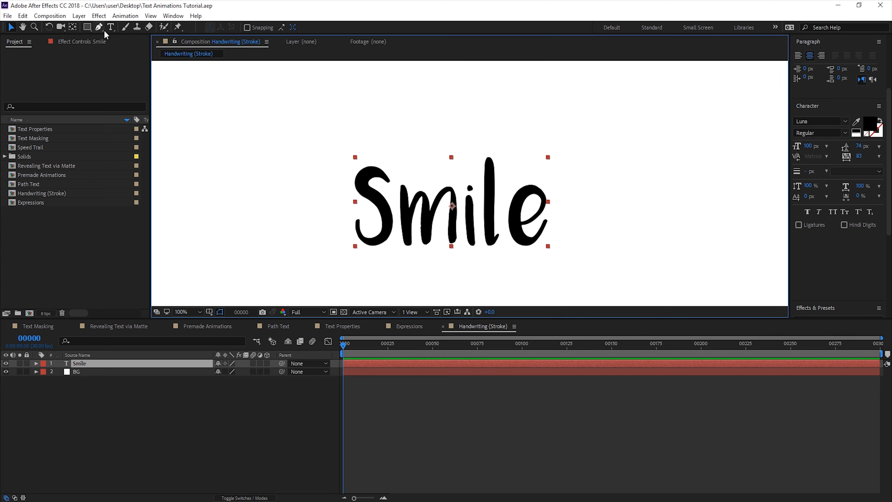
scroll(374, 202, "up", 2)
key("g")
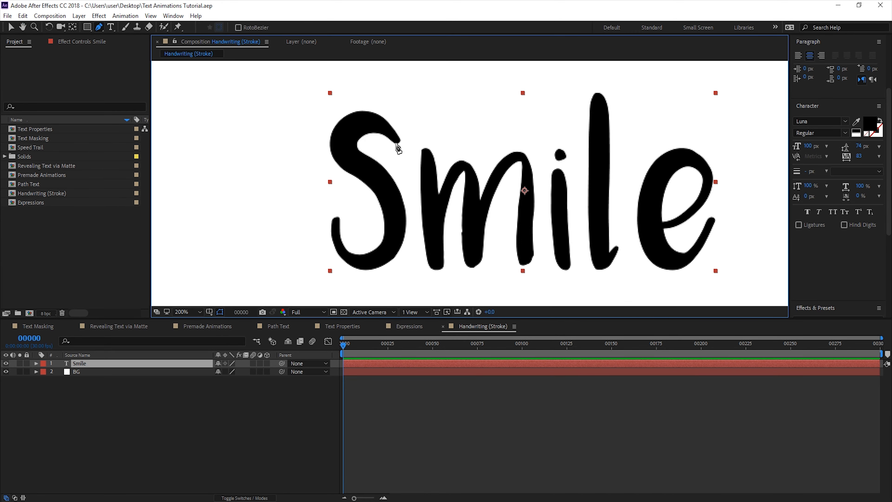
left_click(396, 143)
left_click_drag(351, 132, 339, 159)
mouse_move(377, 181)
left_mouse_down()
mouse_move(391, 201)
mouse_move(383, 187)
left_mouse_up()
left_click_drag(351, 136, 347, 137)
left_click(398, 207)
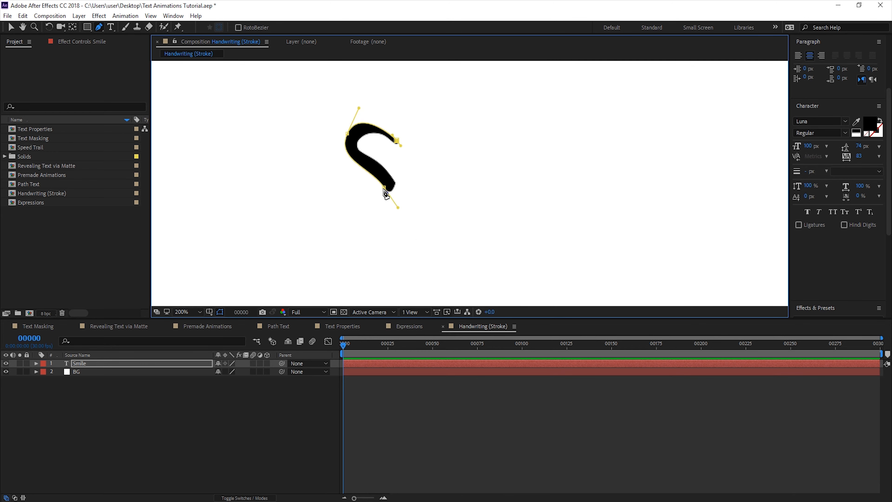
key("v")
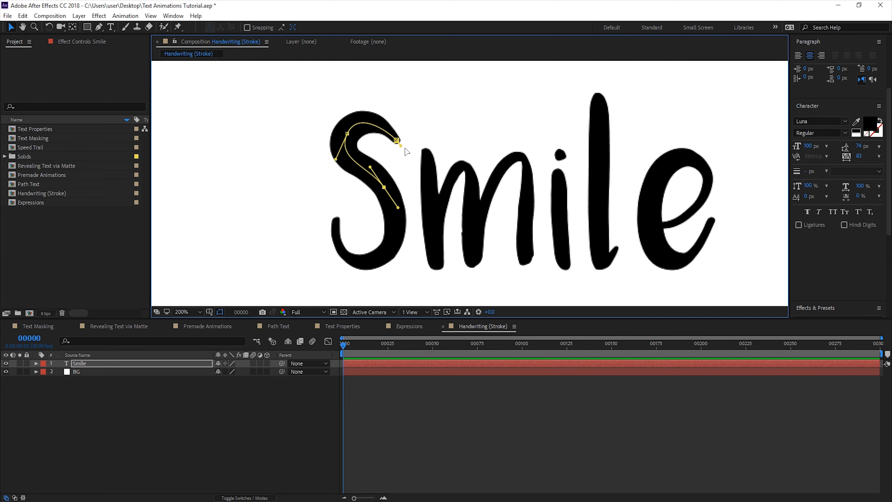
Trace an open mask path with the Pen tool along the strokes of the letter m
key("g")
left_click(426, 154)
left_click(435, 263)
left_click(459, 168)
left_click(471, 258)
left_click(511, 156)
left_click(525, 255)
Trace separate open mask paths along the stem of the i, the l and the e
left_click(559, 174)
left_click(564, 262)
left_click(598, 100)
left_click(662, 227)
left_click(707, 189)
left_click(680, 161)
left_click(662, 259)
left_click(710, 224)
key("v")
scroll(417, 188, "down", 2)
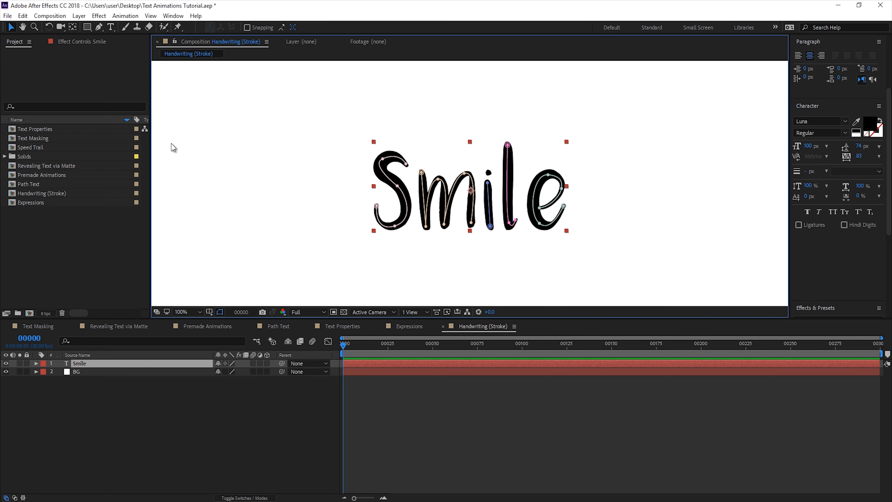
Apply the Generate > Stroke effect to the Smile text layer
left_click(104, 16)
mouse_move(126, 163)
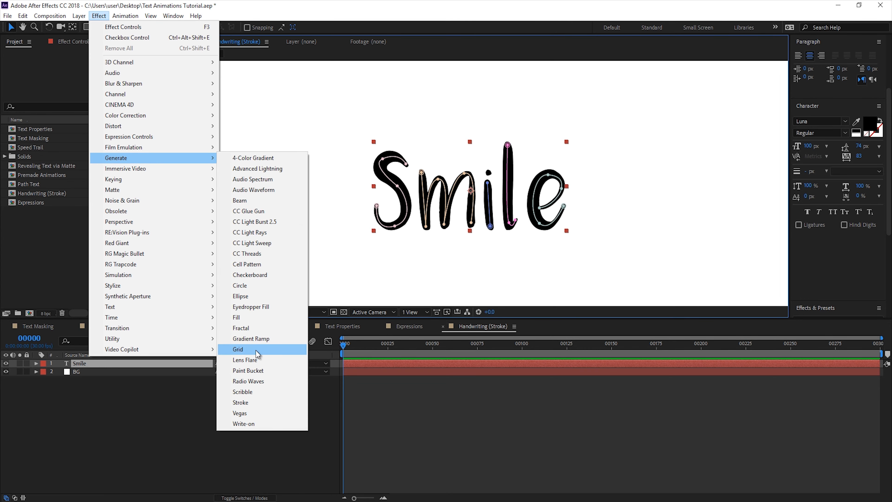
left_click(243, 402)
left_click(271, 422)
left_click(118, 364)
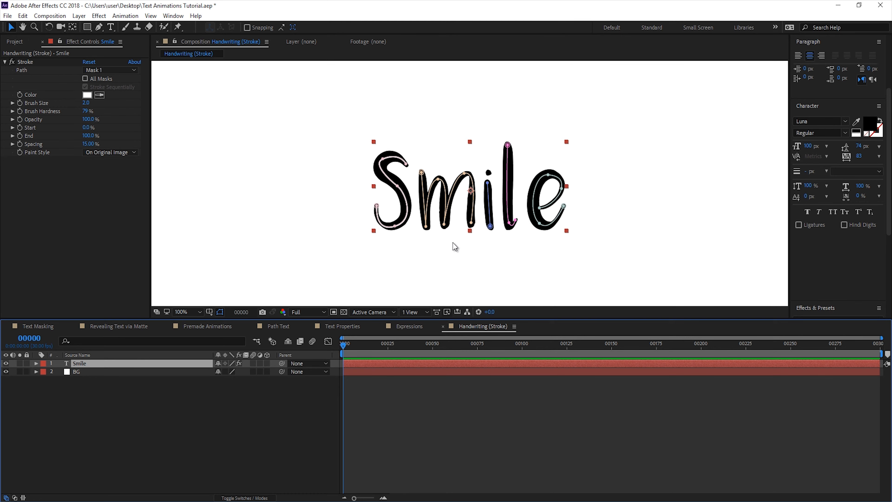
Search the effect launcher for "stroke" and close it without applying anything
key("ctrl+space")
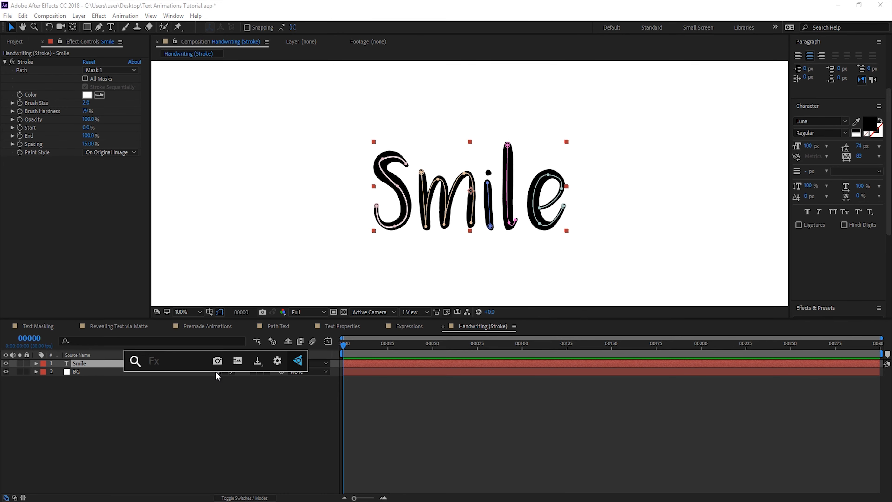
type("stroke")
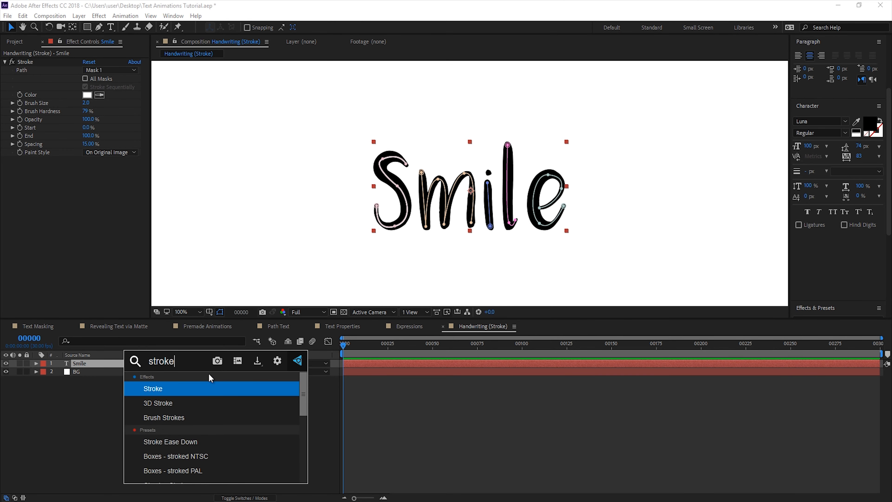
key("Escape")
Reselect the Smile layer and expand Effects & Presets to view the effect categories
left_click(79, 438)
left_click(112, 363)
left_click(99, 16)
left_click(671, 106)
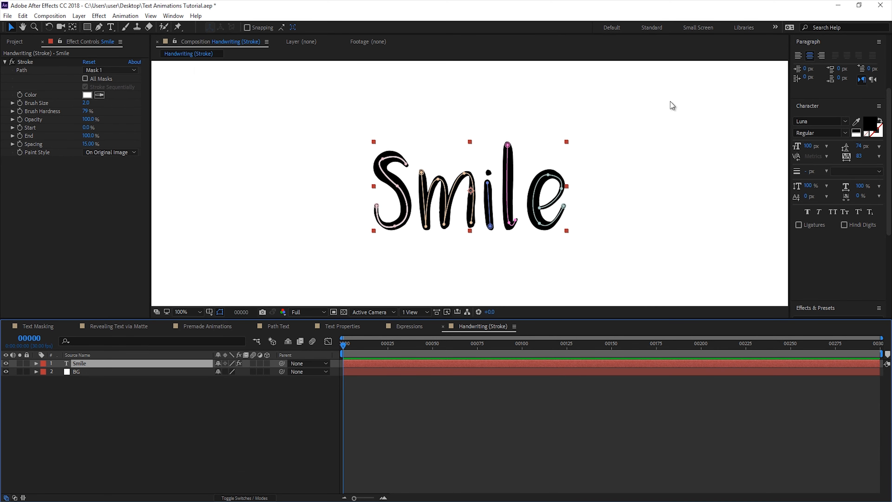
left_click(828, 308)
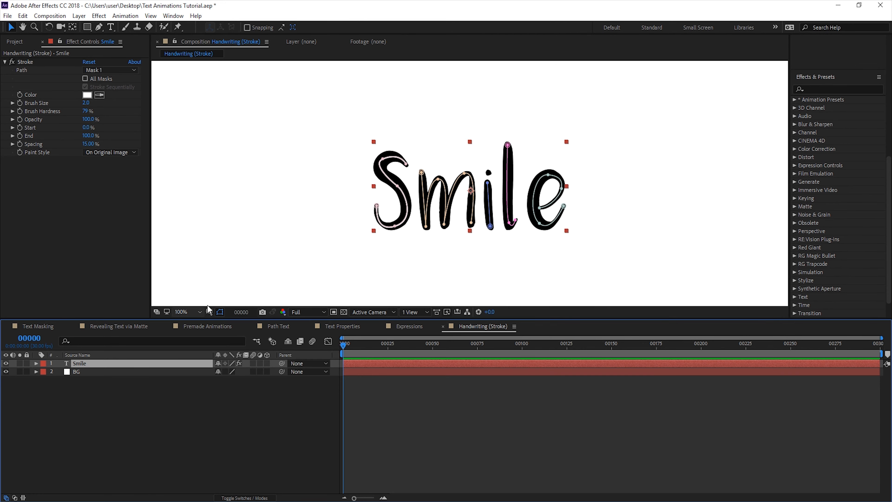
Enable All Masks for the Stroke effect and set its Paint Style to Reveal Original Image
left_click(87, 159)
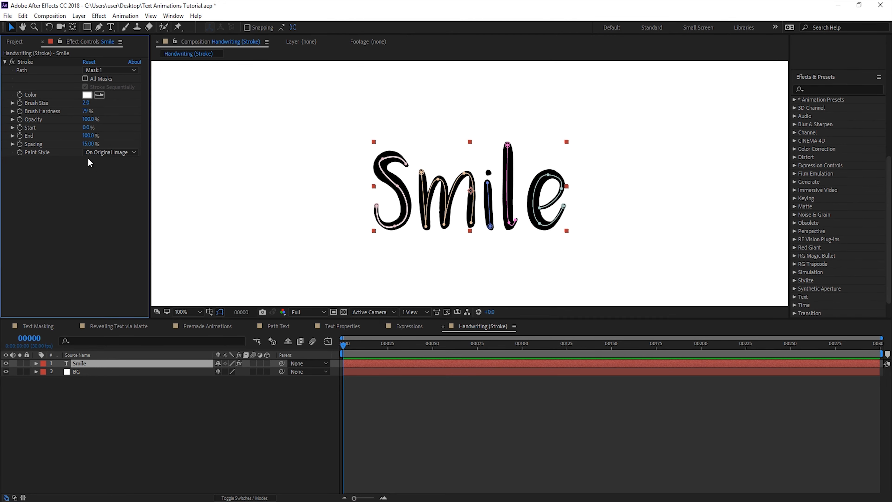
left_click(86, 79)
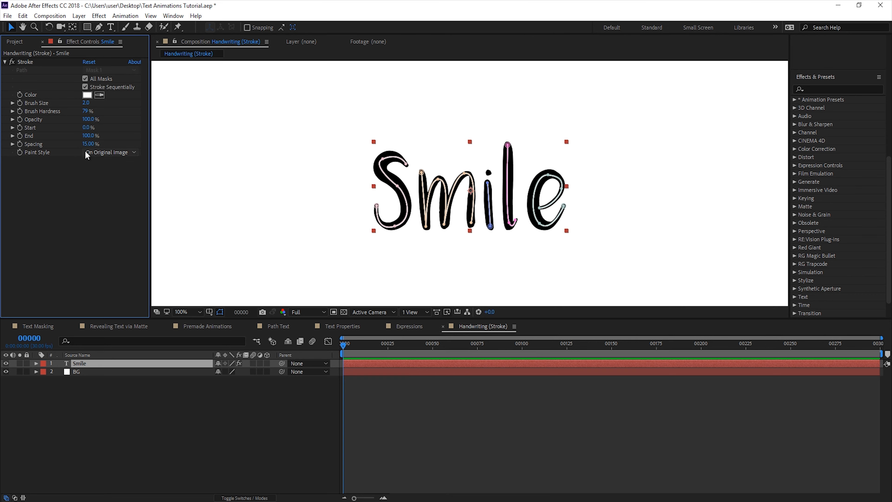
left_click(116, 152)
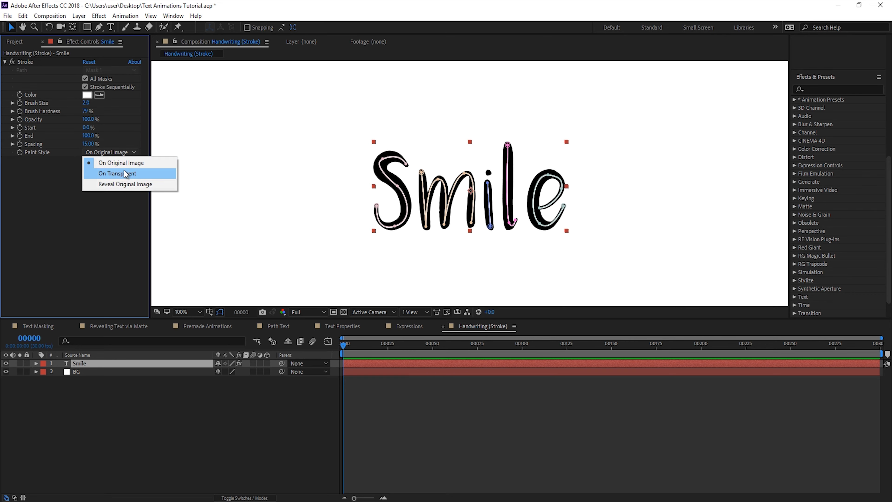
left_click(124, 186)
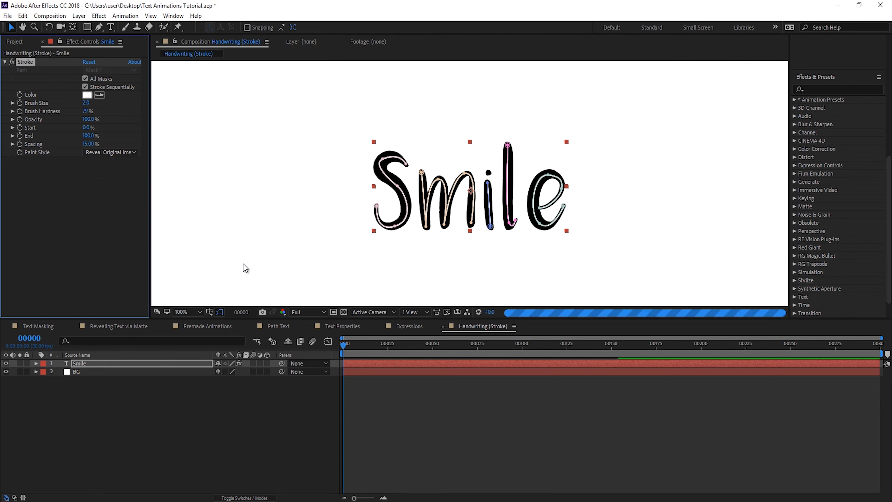
Raise the Stroke effect's Brush Size to 26.8 and inspect the coverage of the letters
left_click(355, 423)
scroll(428, 224, "up", 1)
scroll(426, 233, "down", 1)
scroll(426, 233, "up", 1)
left_click(28, 62)
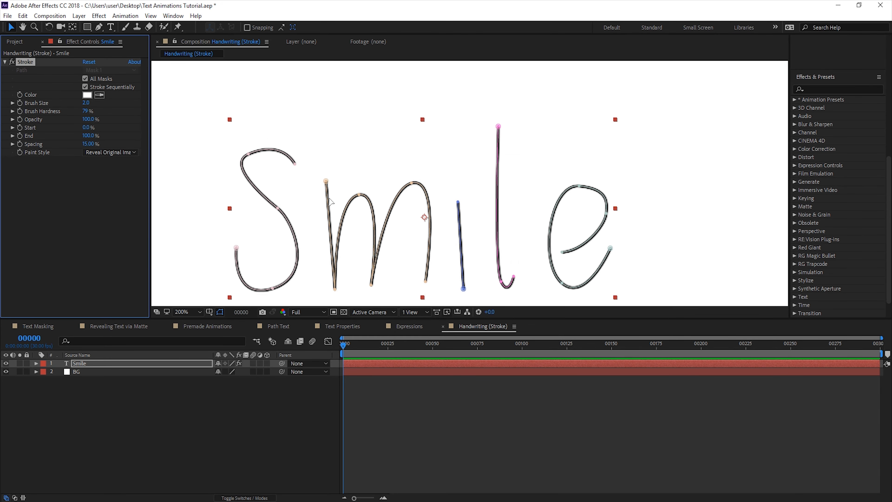
left_click_drag(86, 103, 135, 129)
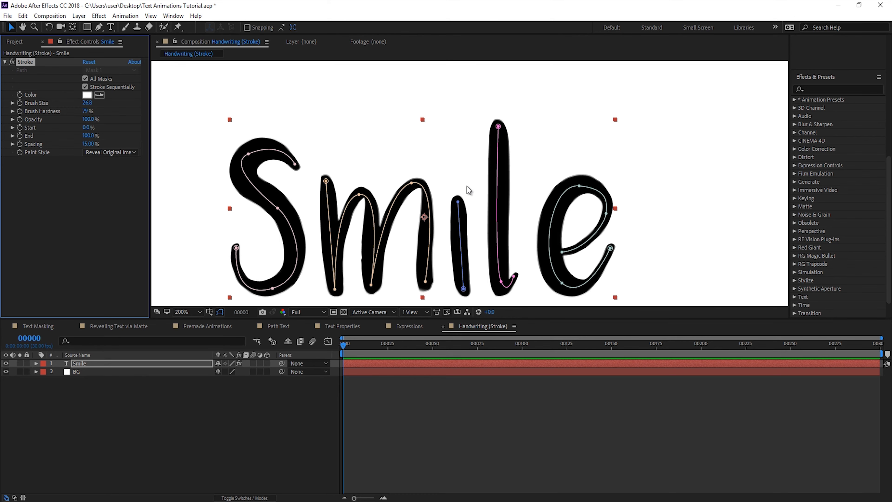
key("comma")
key("period")
scroll(510, 160, "down", 2)
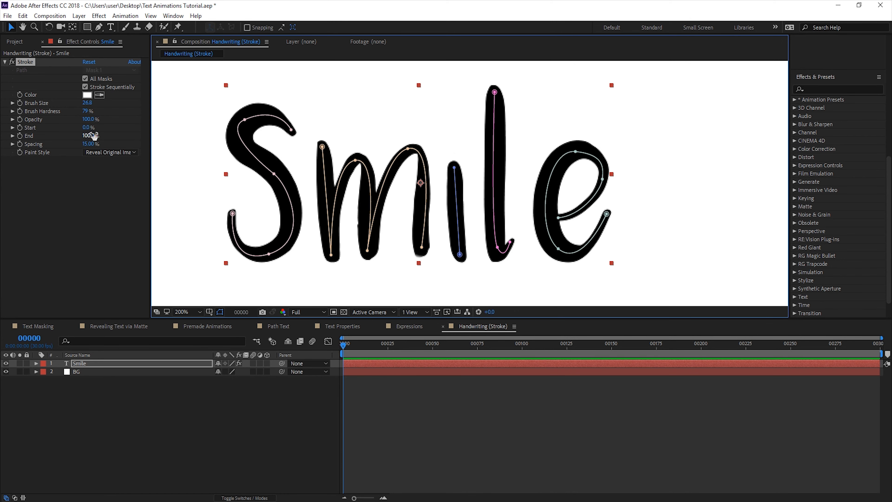
Try out the Stroke's End value, and keyframe it from 0% at frame 0 to 100% at frame 20
left_click_drag(93, 138, 86, 138)
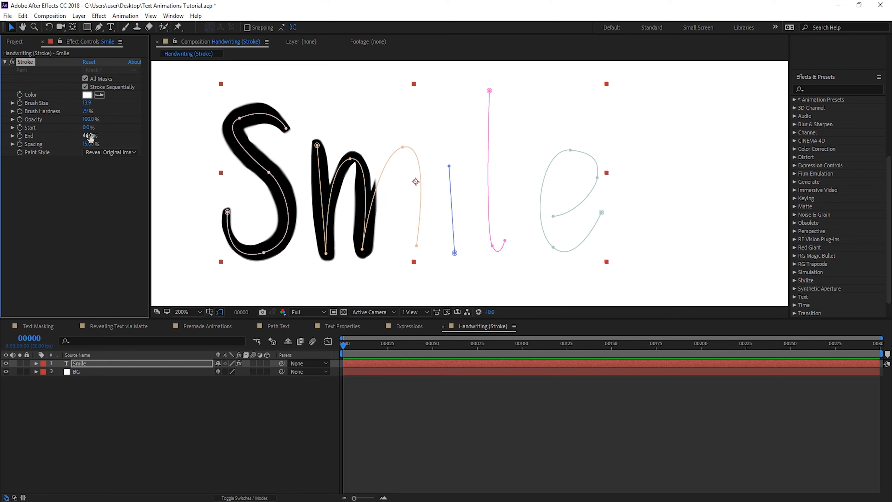
mouse_move(88, 136)
left_mouse_down()
mouse_move(112, 143)
mouse_move(98, 144)
left_mouse_up()
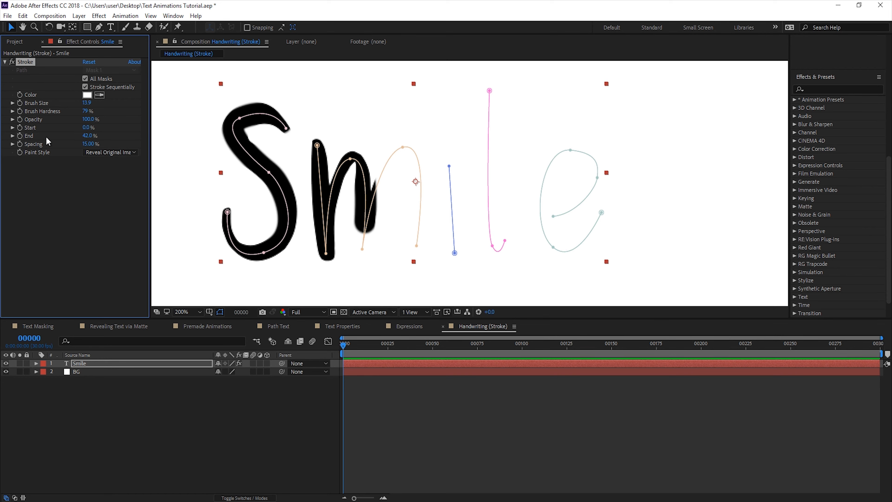
left_click_drag(82, 135, 22, 140)
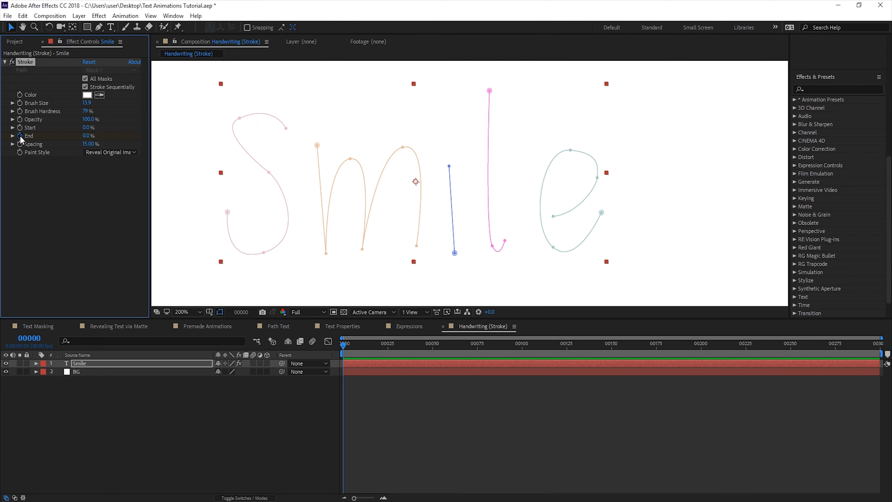
left_click_drag(346, 351, 379, 350)
left_click_drag(87, 139, 203, 148)
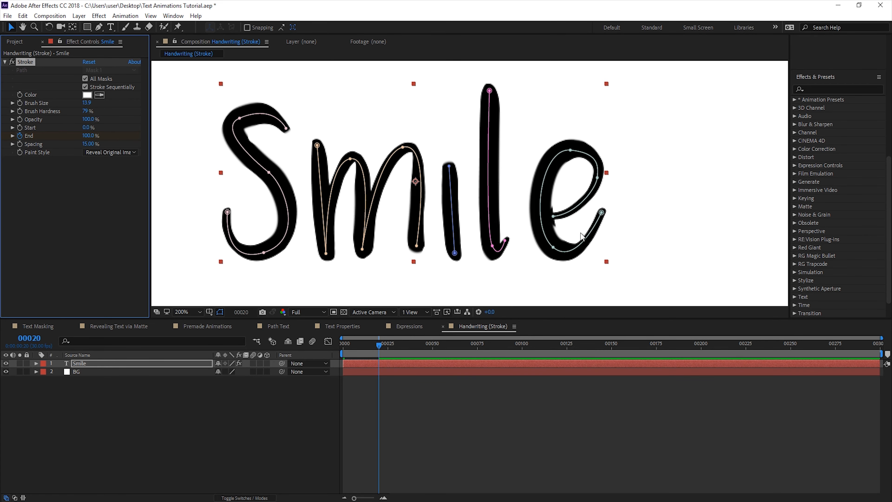
Set the Stroke effect's Brush Size to 17.6 while checking the edges of the letters up close
scroll(516, 228, "up", 2)
left_click_drag(507, 229, 500, 197)
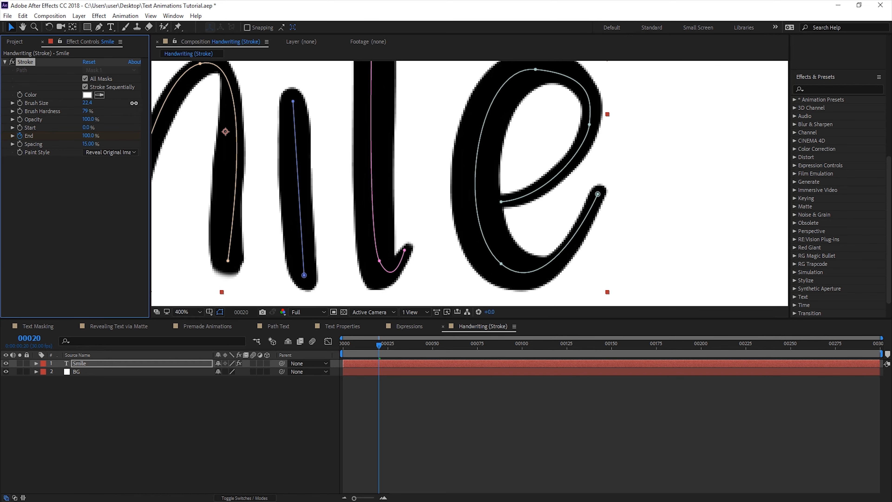
mouse_move(87, 102)
left_mouse_down()
mouse_move(85, 112)
mouse_move(94, 112)
left_mouse_up()
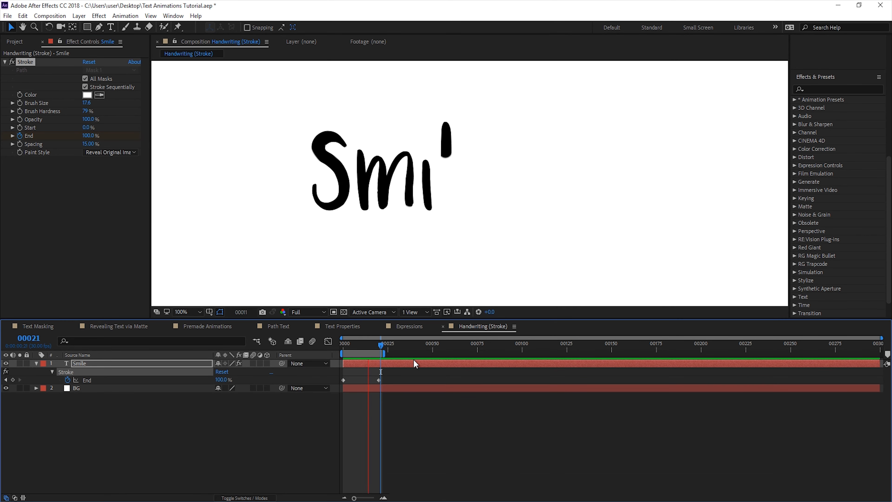
Extend the work area to about frame 50 and move the second End keyframe to about frame 35
left_click(387, 367)
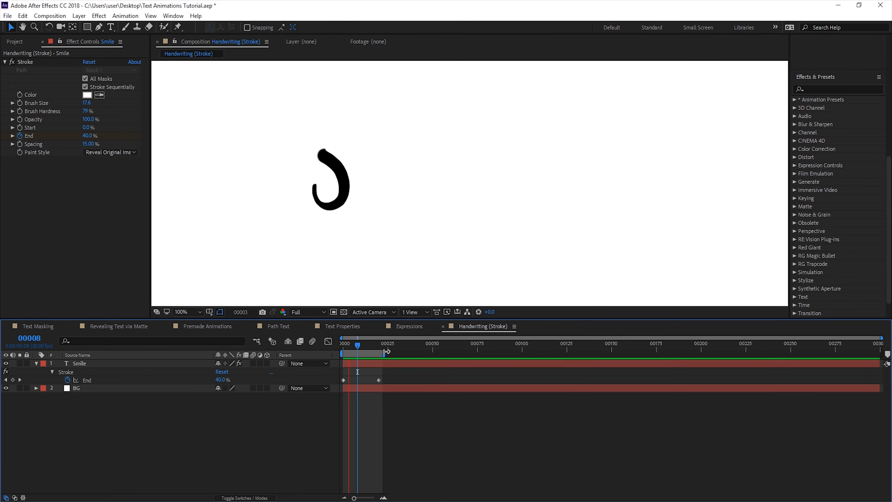
left_click_drag(384, 353, 433, 353)
left_click_drag(379, 380, 406, 383)
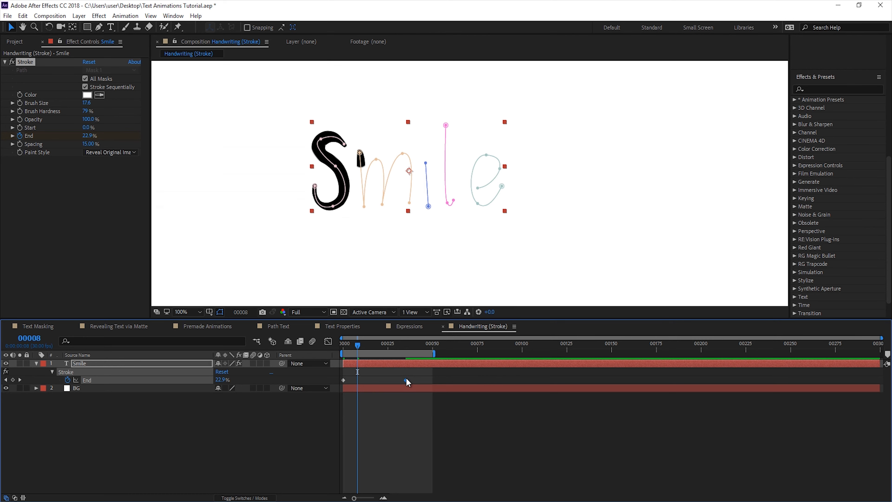
Apply Easy Ease to the second End keyframe and preview the handwriting animation
right_click(406, 383)
mouse_move(484, 370)
key("space")
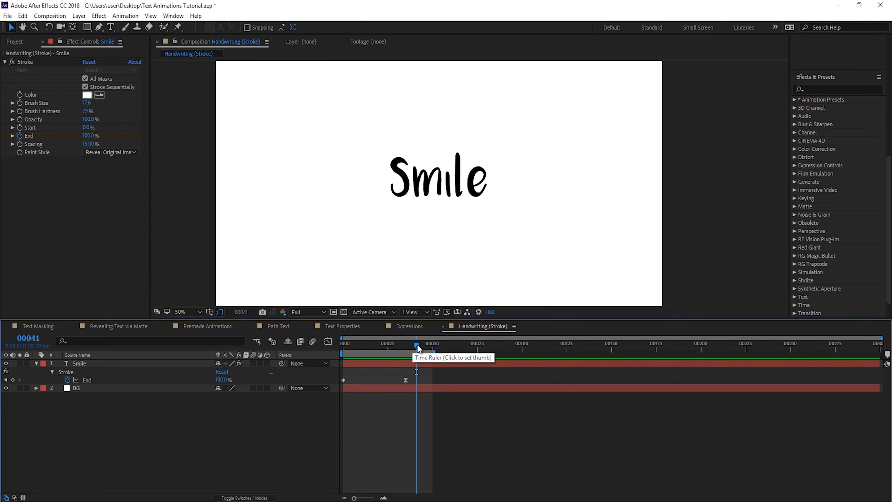
At frame 44, duplicate the Smile layer and delete the Stroke effect from the duplicate
left_click(421, 346)
left_click(141, 363)
key("ctrl+d")
left_click(28, 63)
key("Delete")
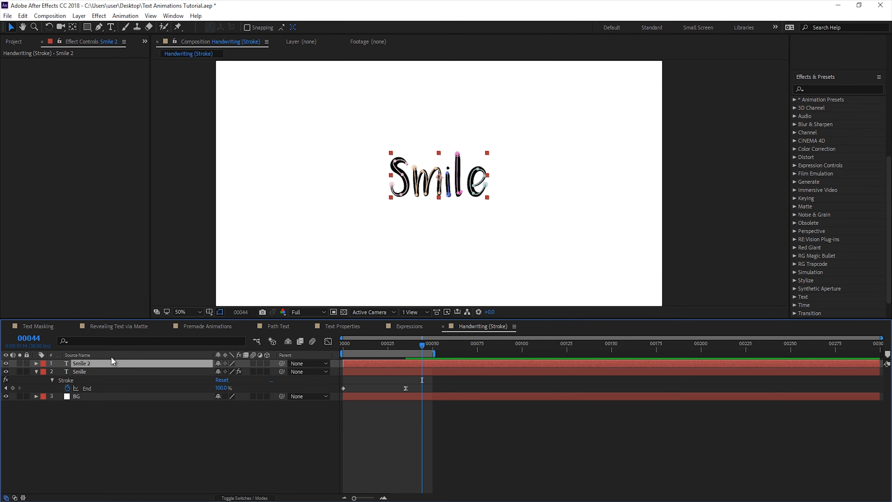
Select all five masks on the Smile 2 layer and delete them
key("m")
left_click(79, 438, "shift")
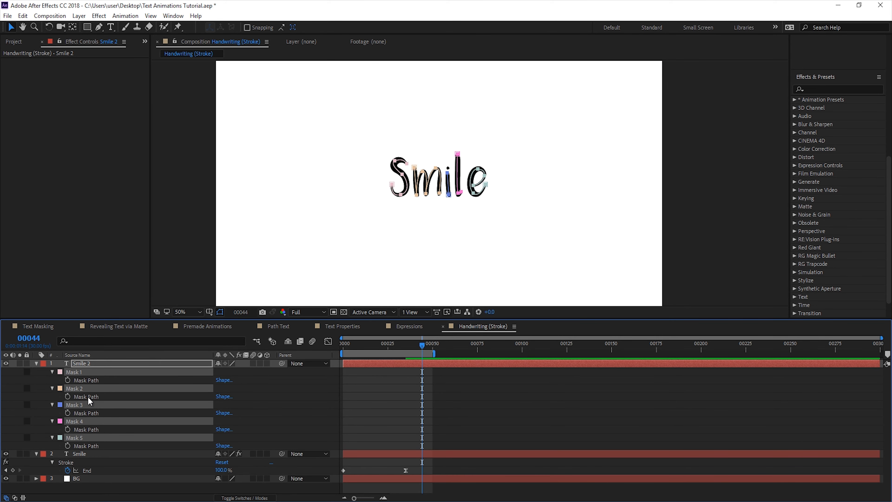
key("m")
With the Pen tool, draw a closed mask on Smile 2 around the dot of the i
scroll(470, 184, "up", 4)
left_click_drag(366, 132, 432, 209)
key("g")
left_click(419, 186)
left_click(401, 195)
key("v")
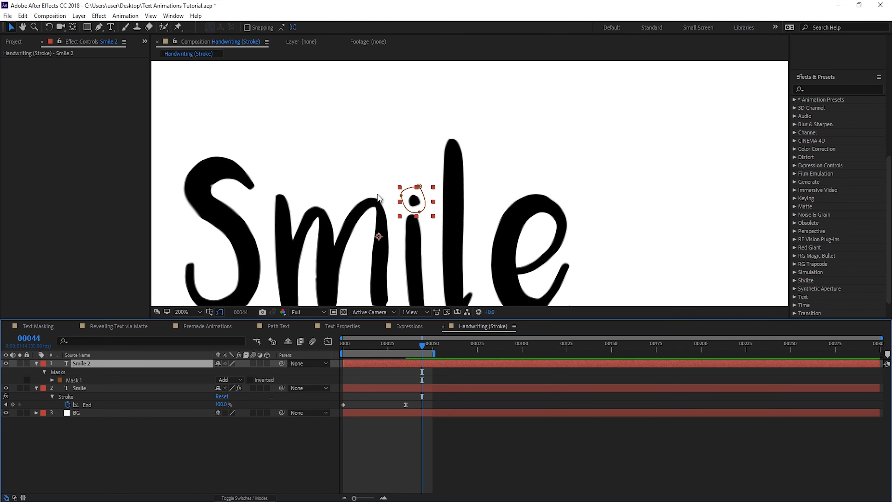
double_click(415, 196)
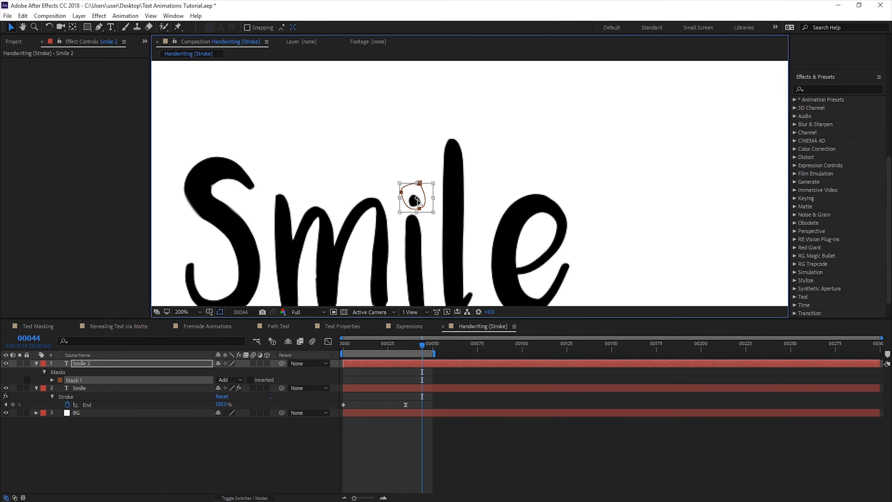
At frame 37, reshape the mask so it lies clear of the i's dot, and set a Mask Path keyframe
left_click(428, 389)
mouse_move(421, 346)
left_mouse_down()
mouse_move(382, 347)
mouse_move(409, 352)
left_mouse_up()
left_click(414, 200)
key("period")
key("m")
left_click_drag(369, 183, 351, 235)
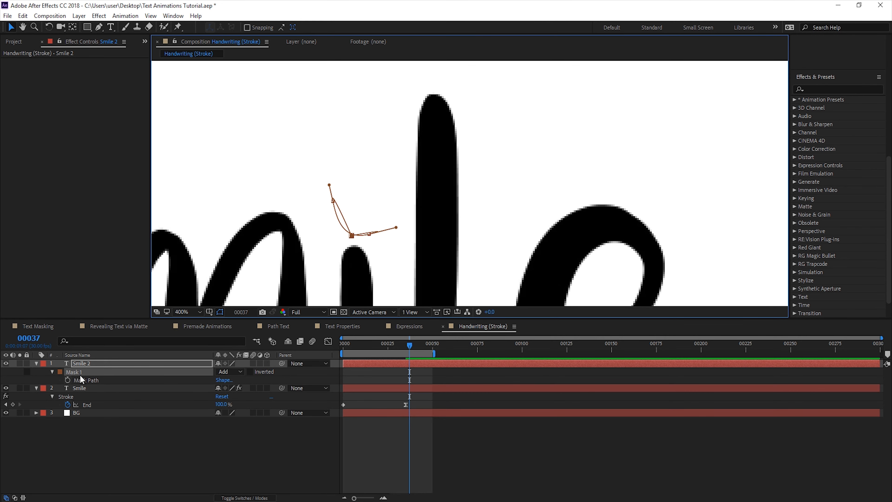
left_click(81, 379)
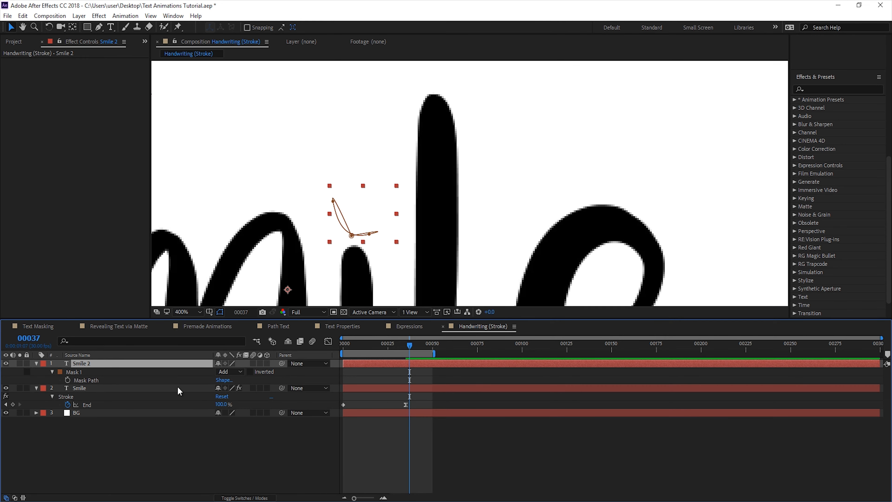
left_click(67, 380)
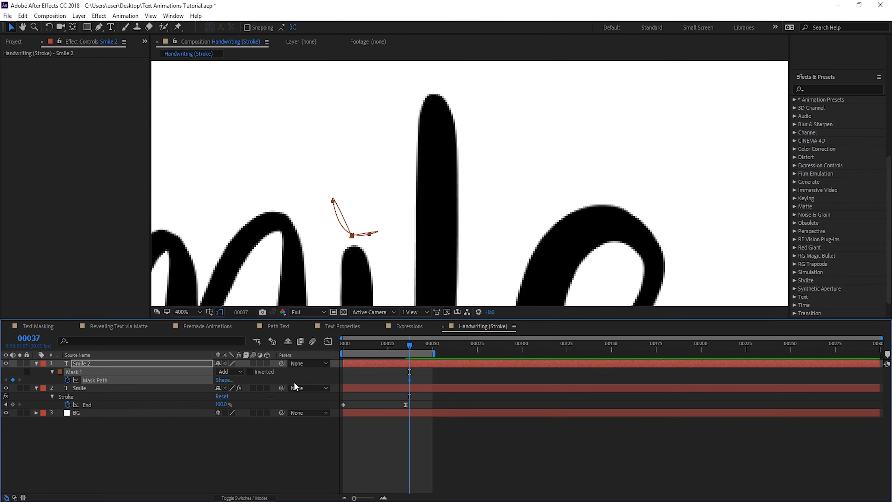
At frame 41, reshape the mask to enclose the whole dot of the i, and step back through the reveal
key("Page_Down")
key("Page_Down")
key("Page_Down")
key("Page_Down")
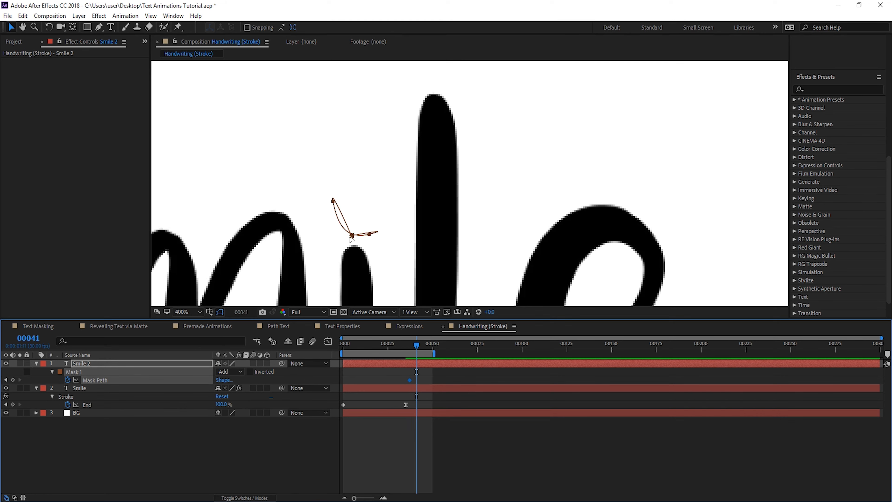
key("ctrl+v")
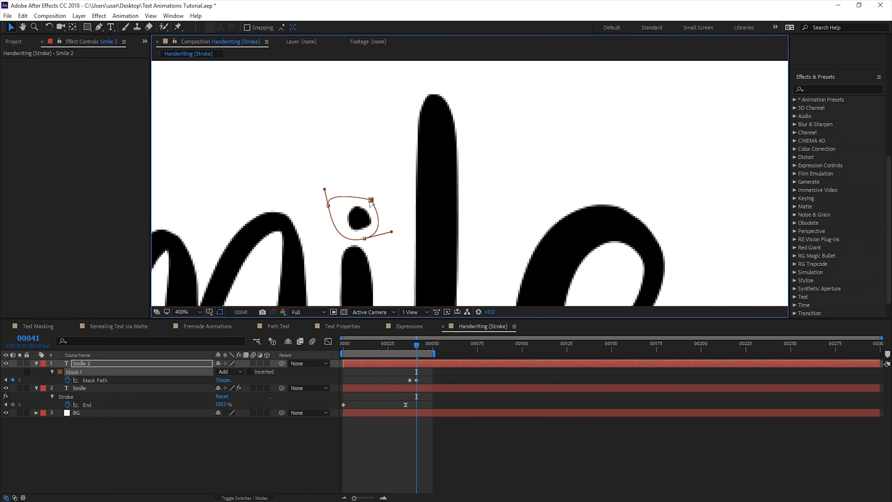
key("Page_Up")
key("Page_Up")
key("Page_Up")
key("Page_Up")
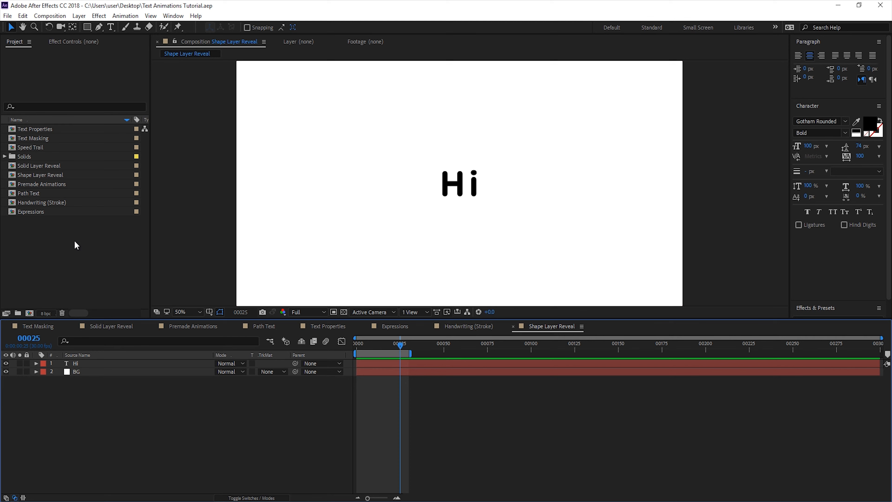
Add a new shape layer above the Hi text layer in the Shape Layer Reveal composition
left_click(33, 166)
left_click(115, 363)
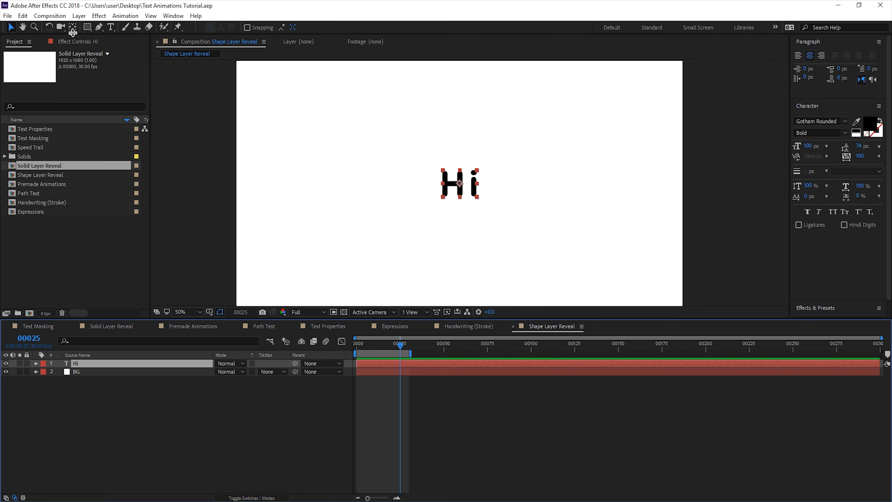
left_click(78, 16)
mouse_move(91, 30)
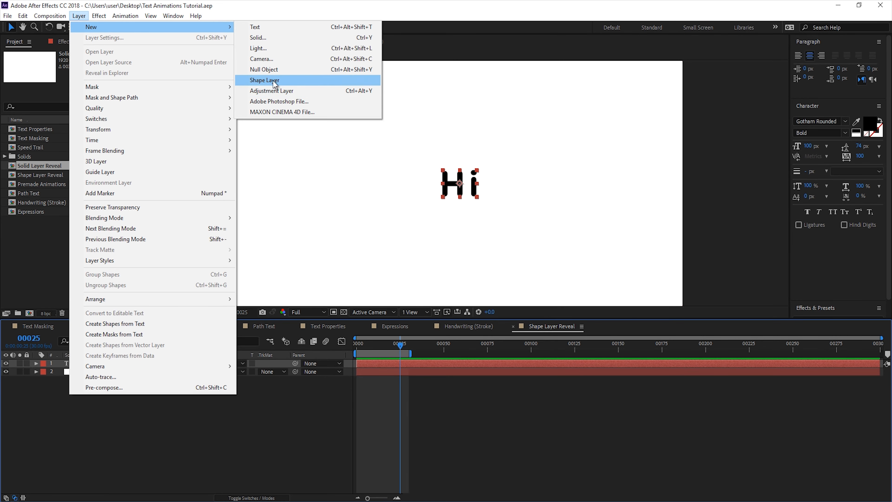
left_click(265, 80)
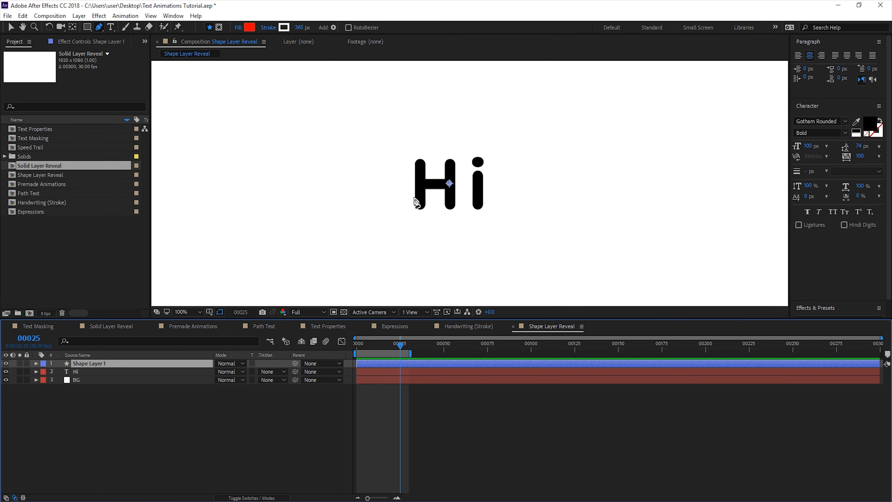
With the Pen tool, draw a straight vertical path down the middle of the H's left stem
scroll(417, 203, "up", 2)
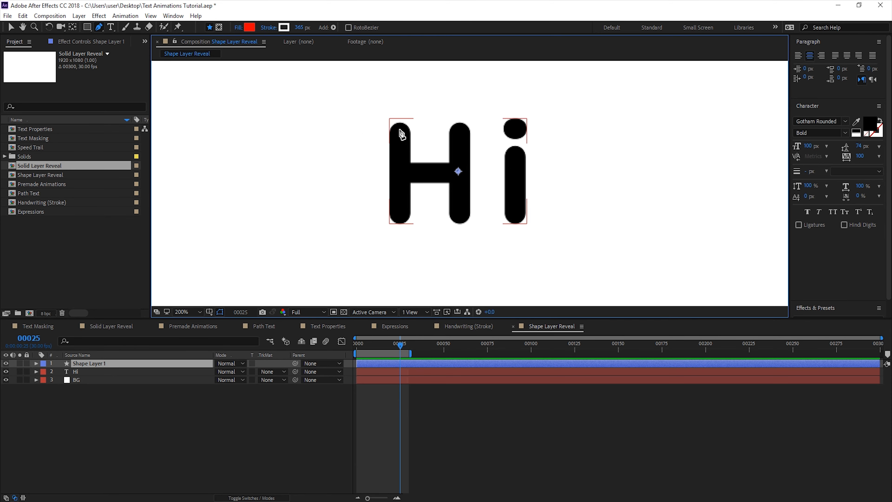
left_click(400, 129)
left_click(400, 215)
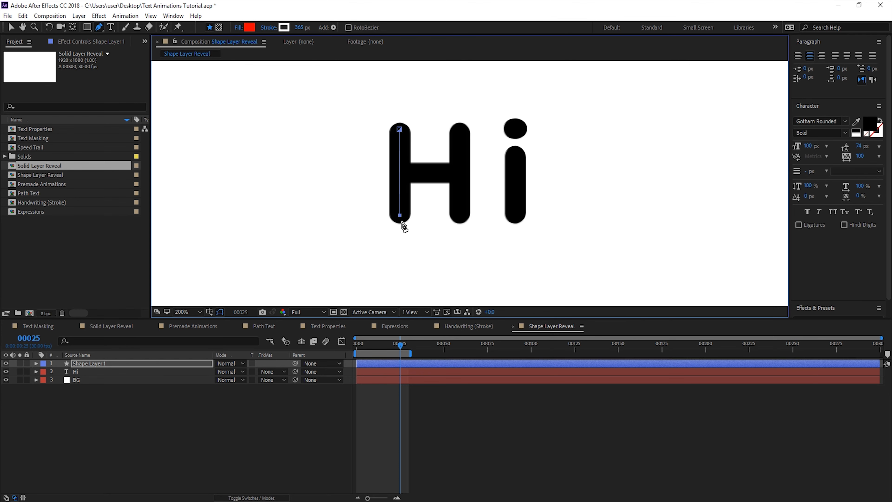
key("ctrl+z")
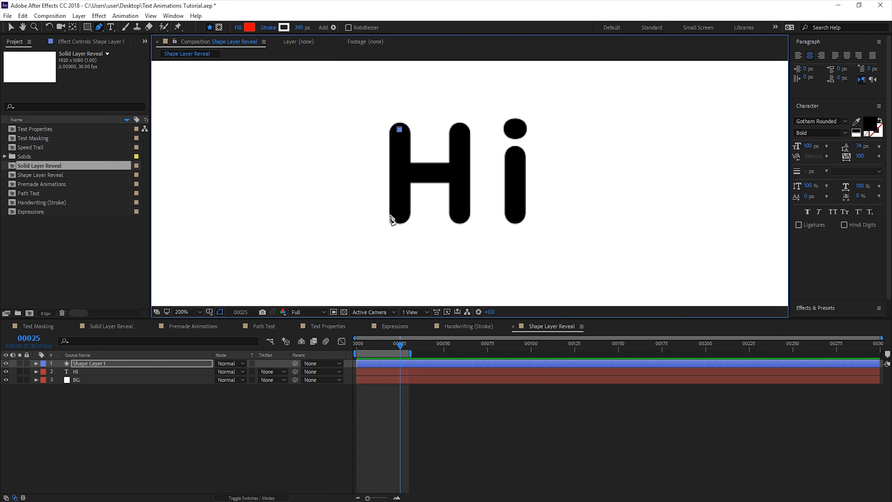
left_click(399, 213)
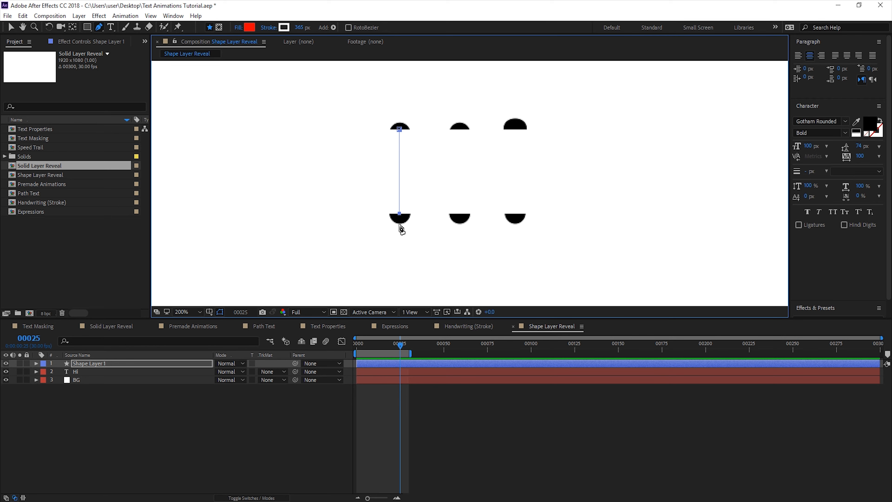
left_click_drag(402, 216, 411, 218)
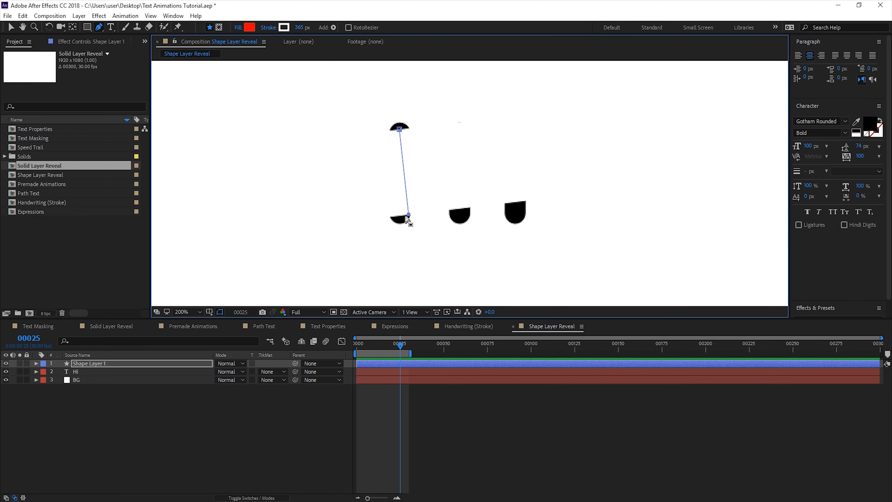
Hide the Hi and BG layers to isolate the stroked shape
key("v")
left_click(7, 372)
left_click(6, 380)
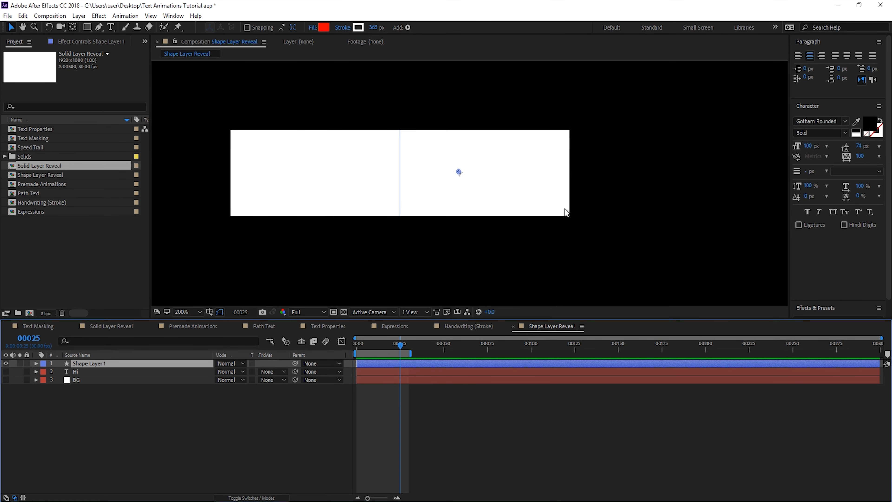
left_click_drag(364, 187, 421, 189)
Delete Fill 1 from Shape 1 in the contents of Shape Layer 1
left_click(35, 363)
left_click(44, 371)
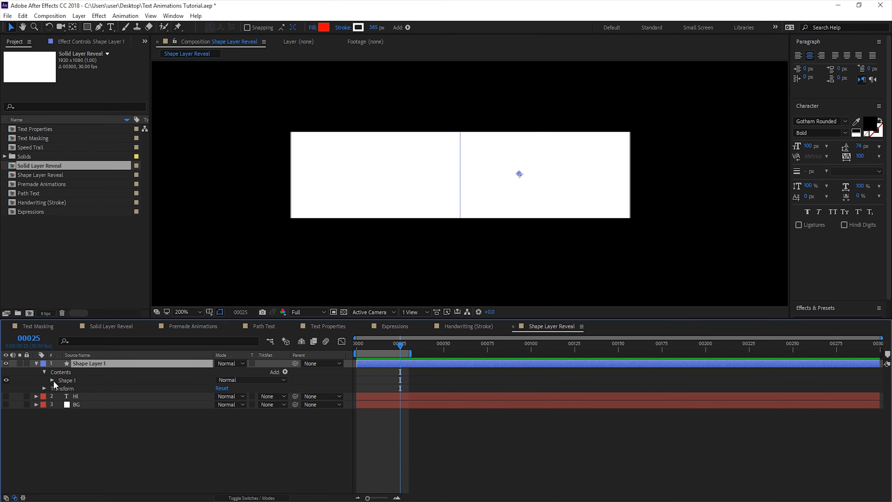
left_click(52, 380)
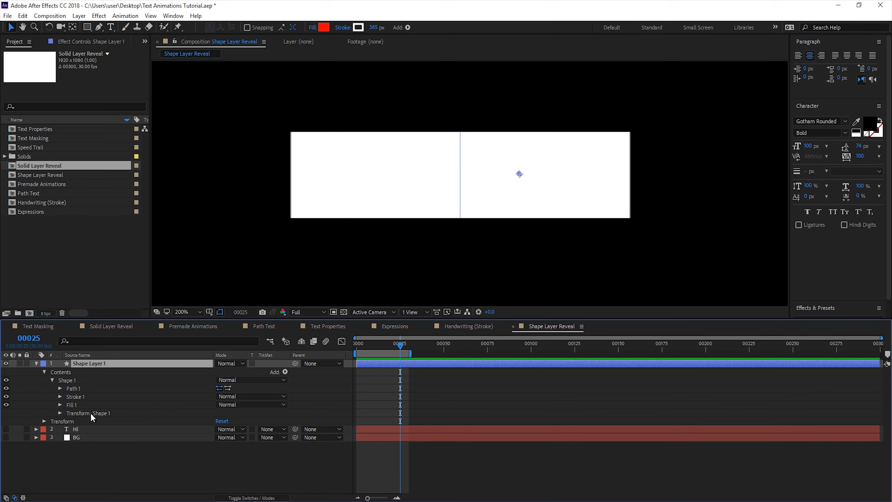
left_click(82, 404)
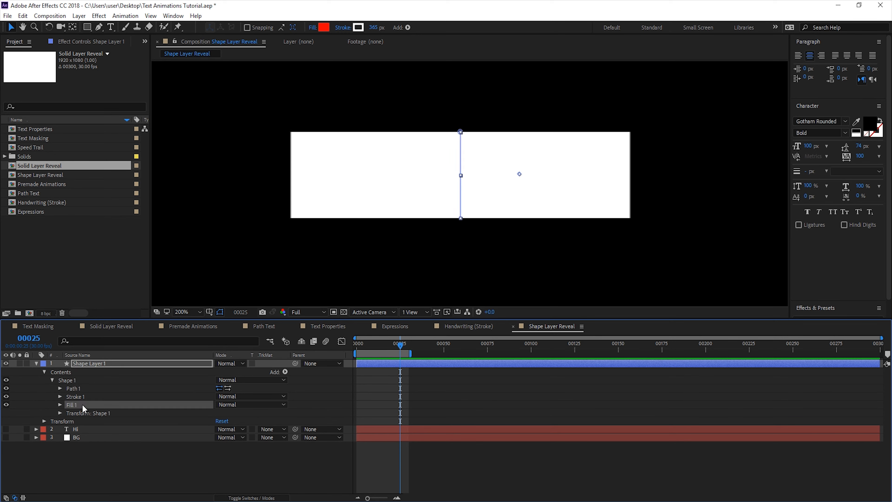
key("Delete")
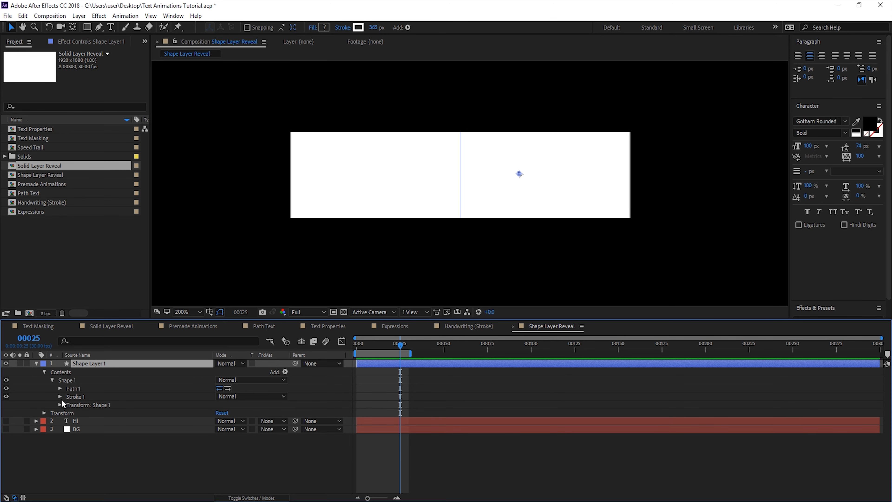
Set Stroke 1's Stroke Width to 22 and show the Hi and BG layers again
left_click(60, 398)
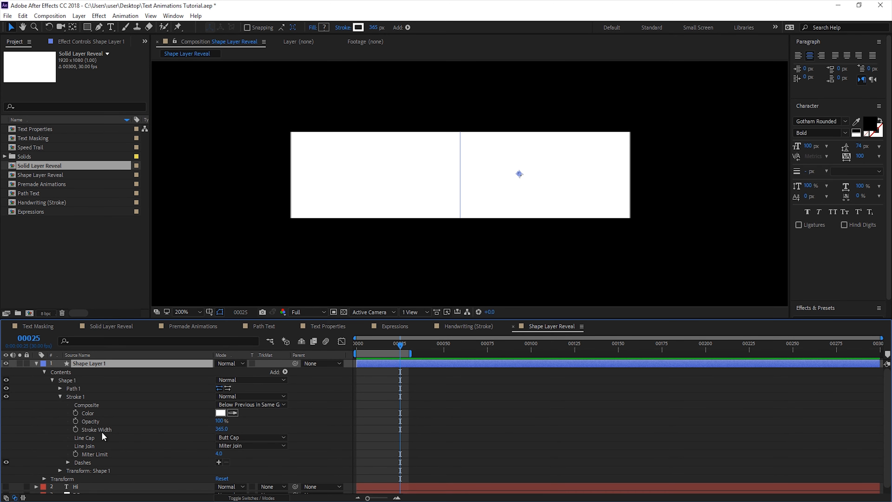
left_click_drag(219, 432, 236, 433)
scroll(140, 439, "down", 1)
left_click(6, 481)
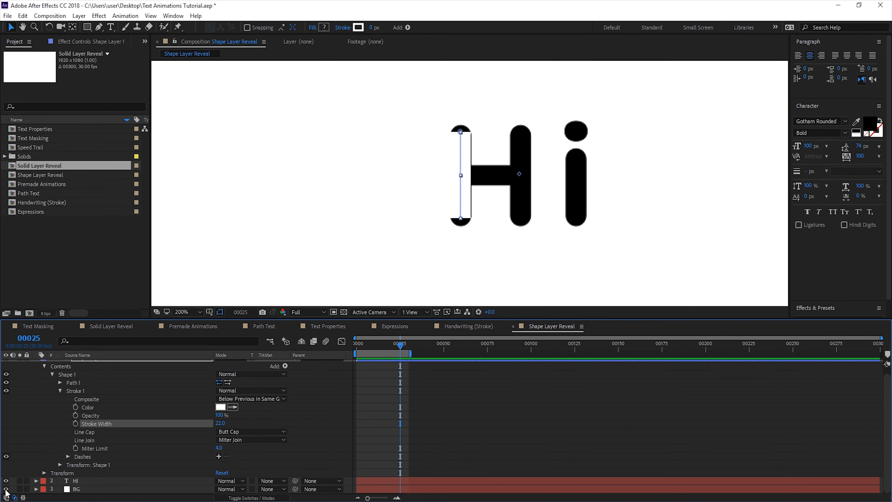
left_click(6, 489)
Apply the Fill effect to Shape Layer 1
scroll(111, 372, "up", 1)
left_click(110, 365)
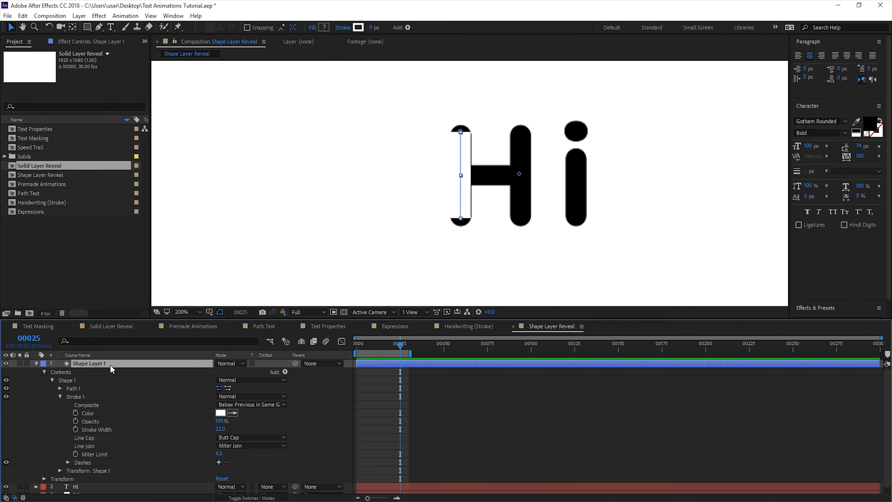
key("ctrl+space")
type("fill")
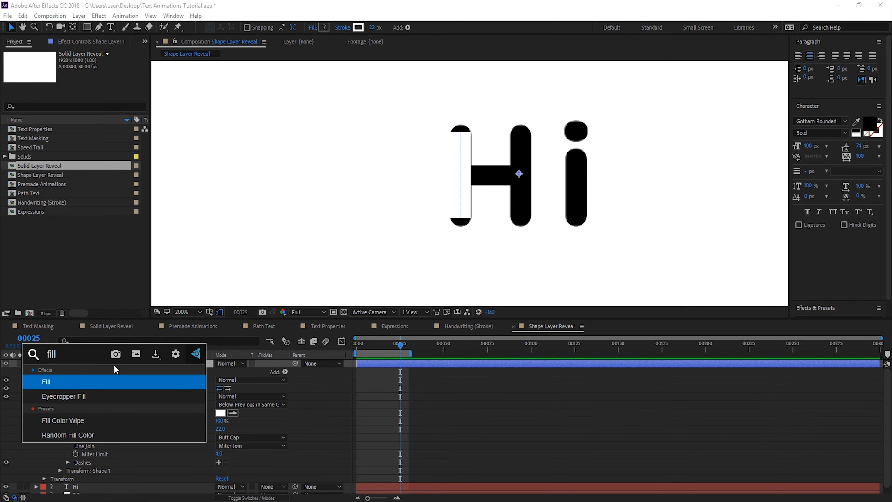
key("Return")
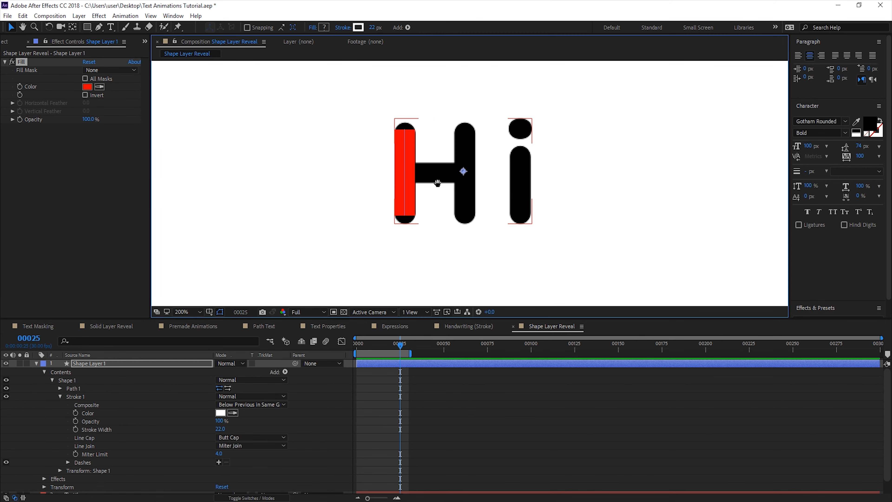
Set the stroke's width to 25 and its Line Cap to Round Cap
left_click(102, 363)
scroll(201, 471, "down", 1)
mouse_move(219, 415)
left_mouse_down()
mouse_move(231, 418)
mouse_move(225, 421)
left_mouse_up()
scroll(204, 440, "up", 1)
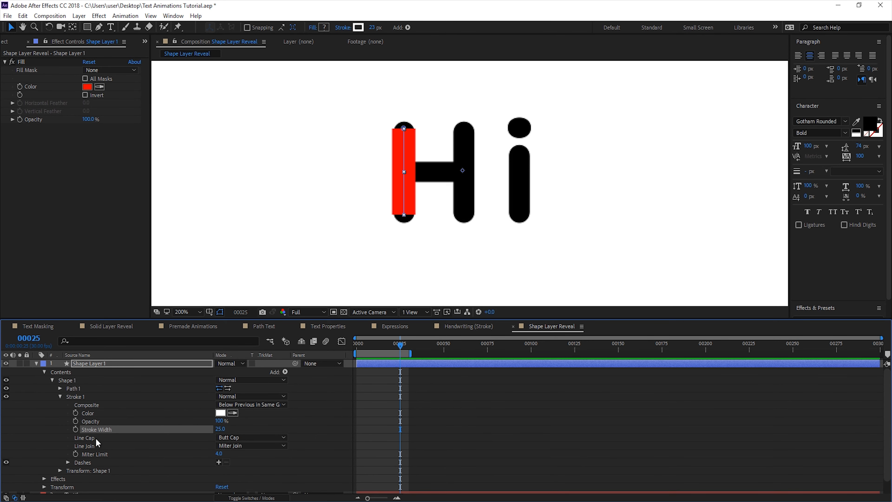
left_click(249, 441)
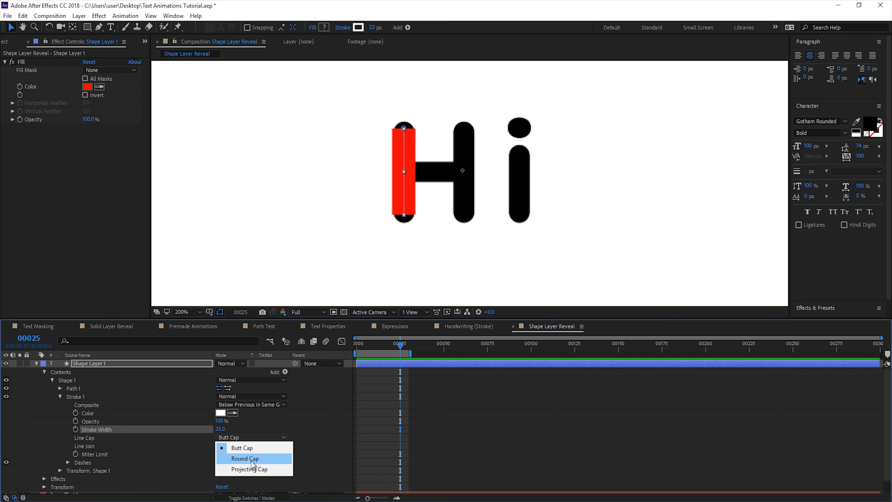
left_click(251, 461)
left_click(198, 364)
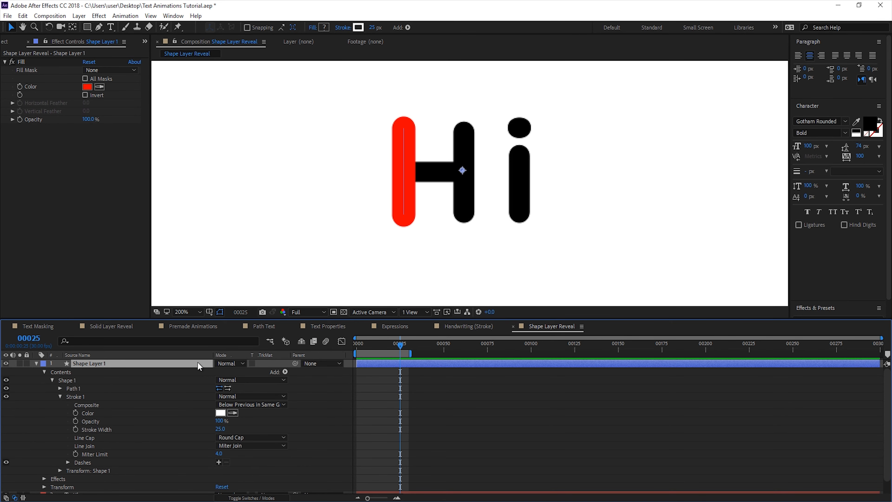
Raise the lower end point of the path so the rounded stroke matches the bottom of the H's left stem
scroll(433, 141, "up", 2)
left_click(423, 156)
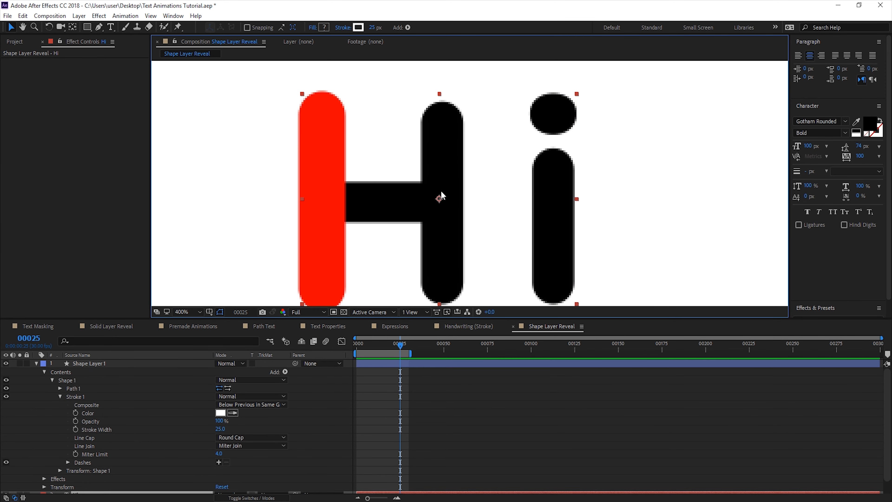
scroll(423, 228, "left", 4)
scroll(418, 197, "up", 2)
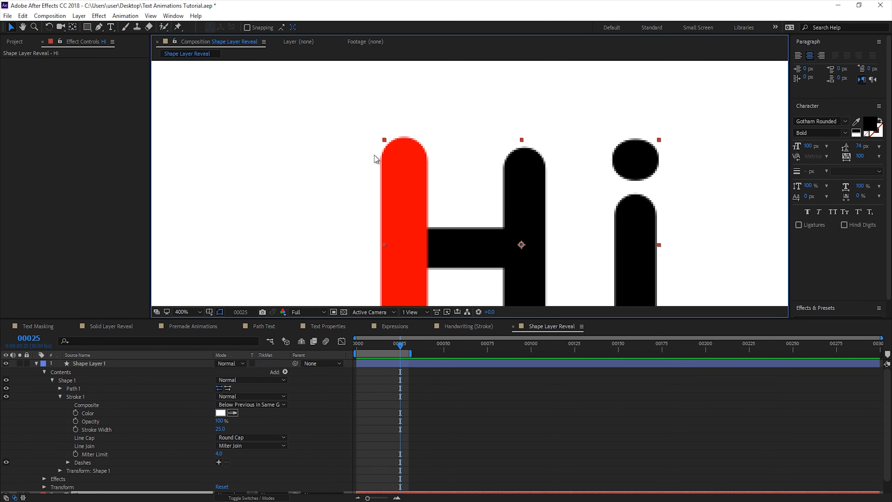
scroll(376, 159, "down", 2)
left_click(378, 148)
key("g")
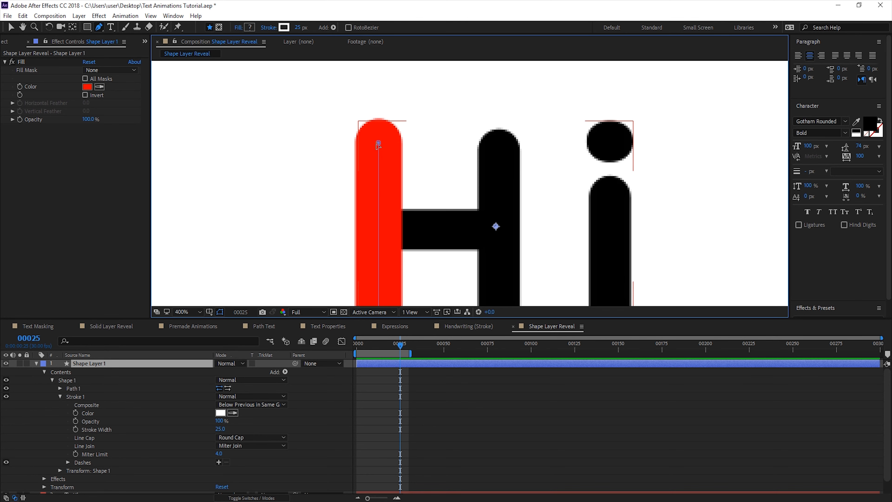
left_click_drag(404, 187, 394, 141)
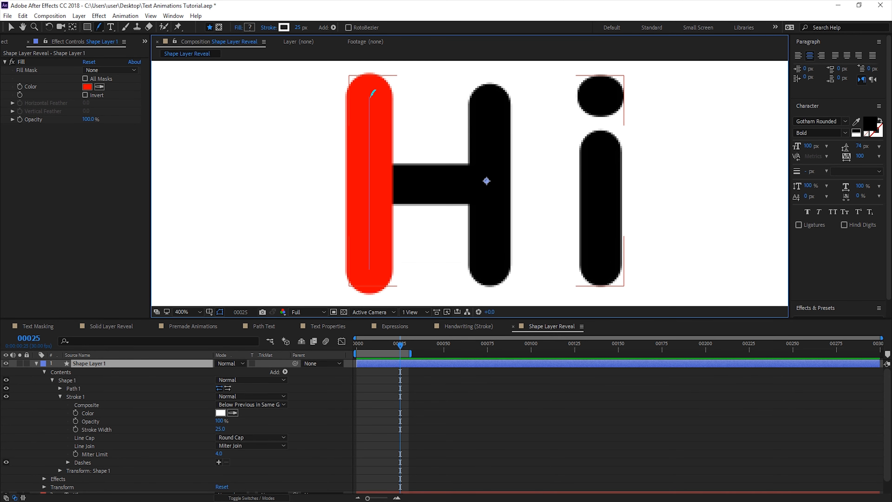
left_click(349, 265)
key("v")
mouse_move(362, 265)
left_mouse_down()
mouse_move(369, 269)
mouse_move(354, 269)
mouse_move(367, 272)
mouse_move(369, 251)
mouse_move(370, 264)
left_mouse_up()
left_click(369, 272)
left_click(370, 264)
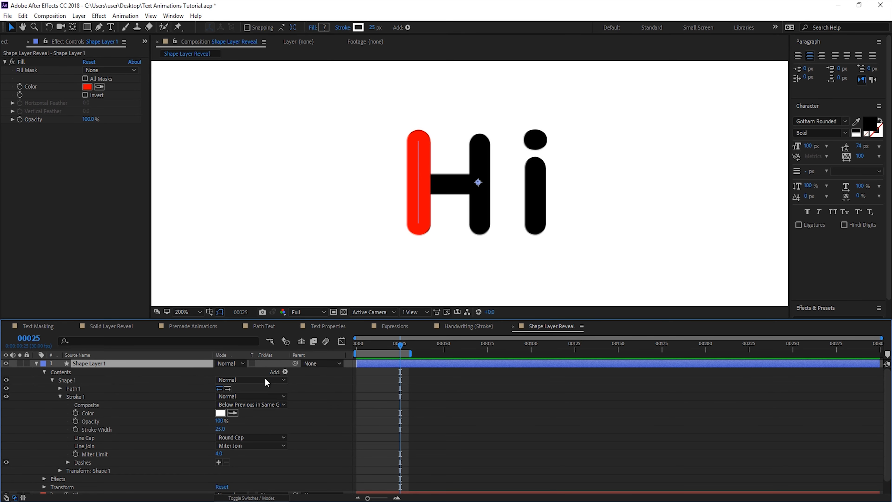
Add Trim Paths to Shape Layer 1 and set its End to 0%
left_click(284, 372)
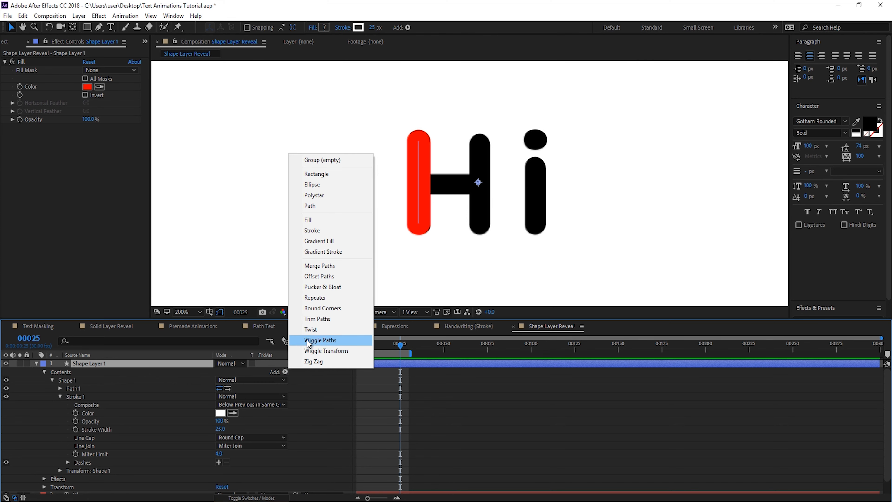
left_click(339, 321)
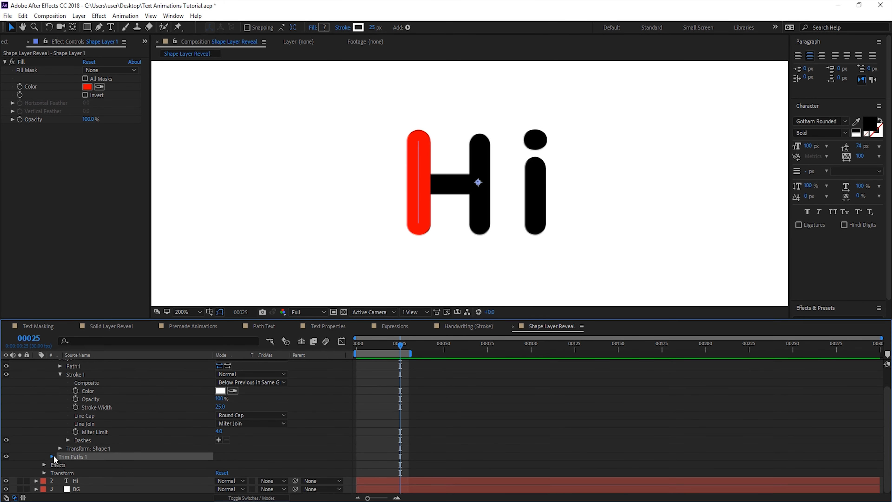
left_click(53, 456)
left_click_drag(219, 439, 126, 447)
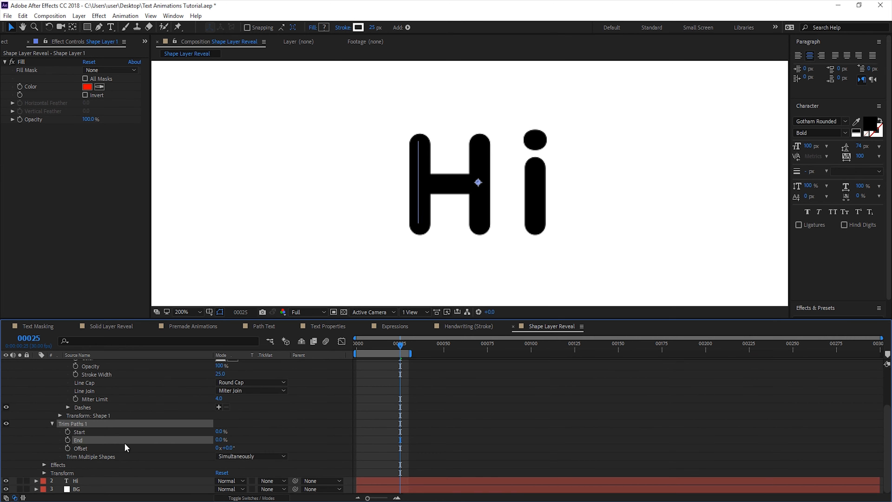
Keyframe the Trim Paths End from 0% at frame 0 to 100% at frame 5
key("Home")
left_click(67, 439)
key("Page_Down")
key("Page_Down")
key("Page_Down")
key("Page_Down")
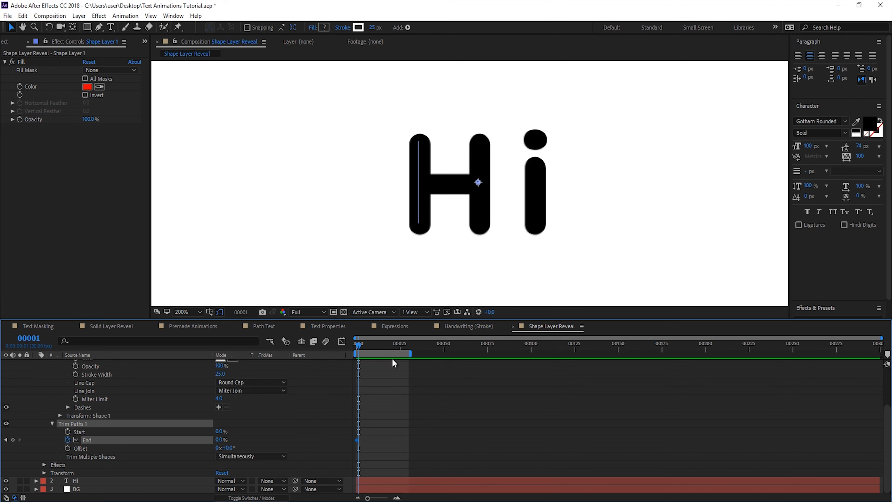
key("Page_Down")
left_click_drag(220, 440, 271, 438)
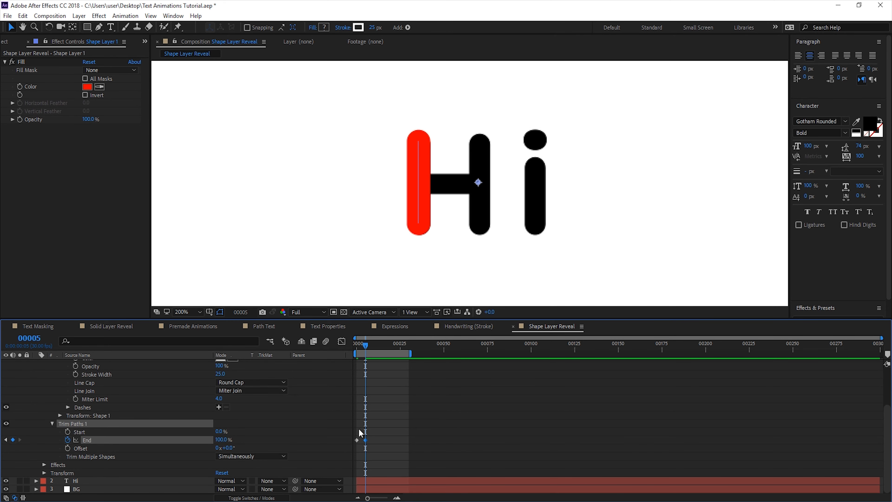
scroll(80, 382, "up", 3)
left_click(88, 364)
left_click(37, 363)
left_click(116, 365)
key("g")
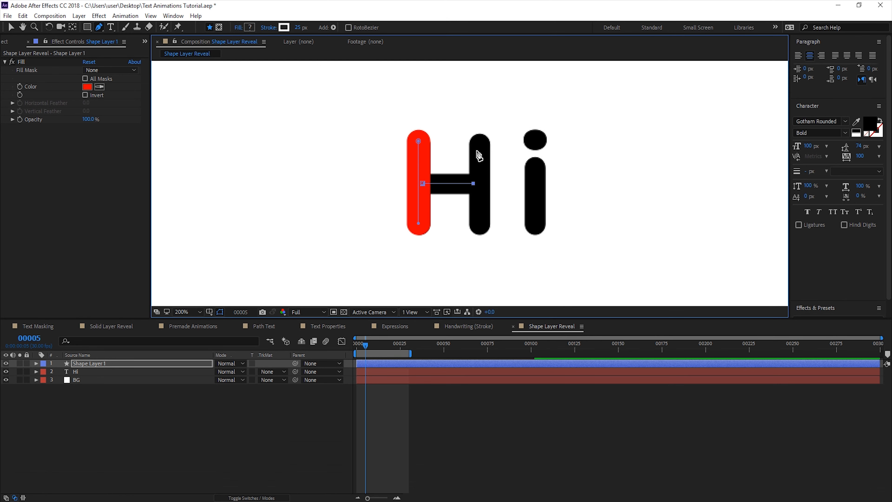
left_click(98, 366)
key("period")
key("v")
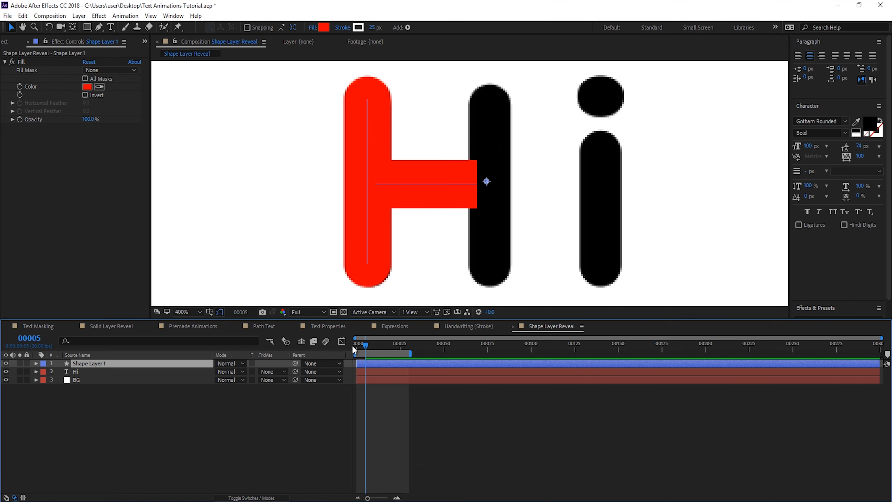
mouse_move(362, 344)
left_mouse_down()
mouse_move(369, 349)
mouse_move(357, 351)
mouse_move(373, 352)
left_mouse_up()
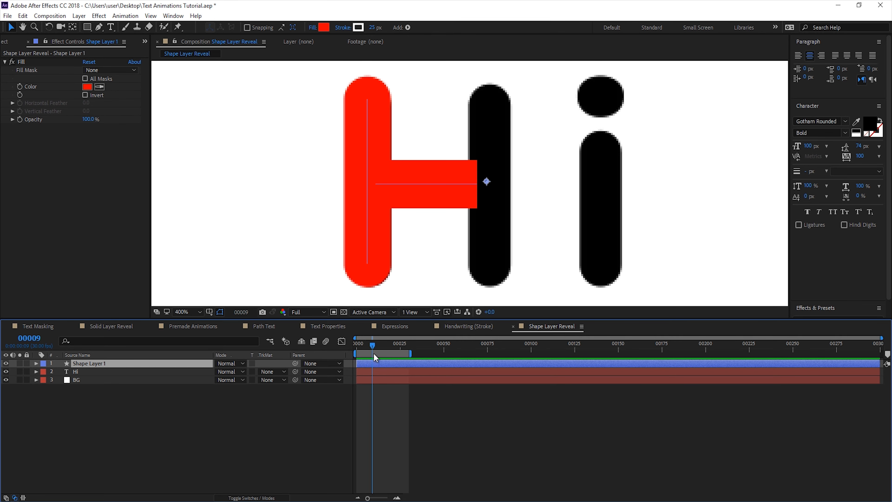
key("ctrl+z")
scroll(445, 225, "down", 1)
key("ctrl+z")
key("ctrl+z")
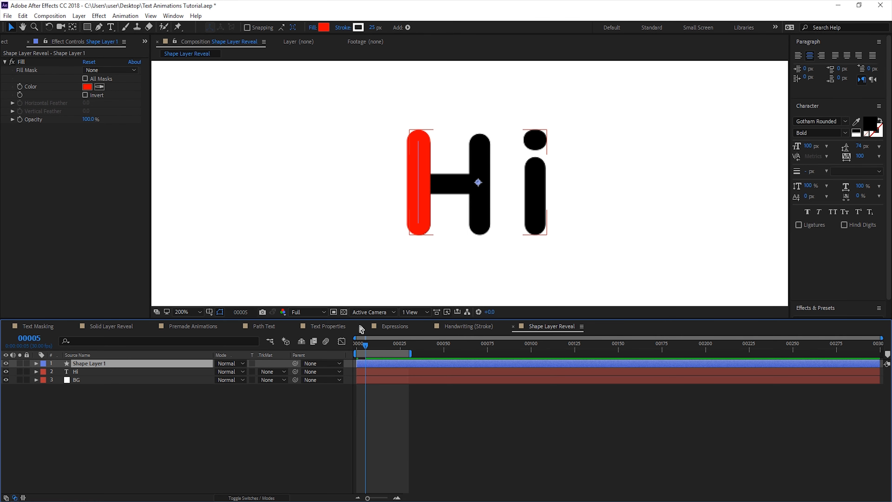
Duplicate Shape Layer 1 and hide the original layer
key("ctrl+d")
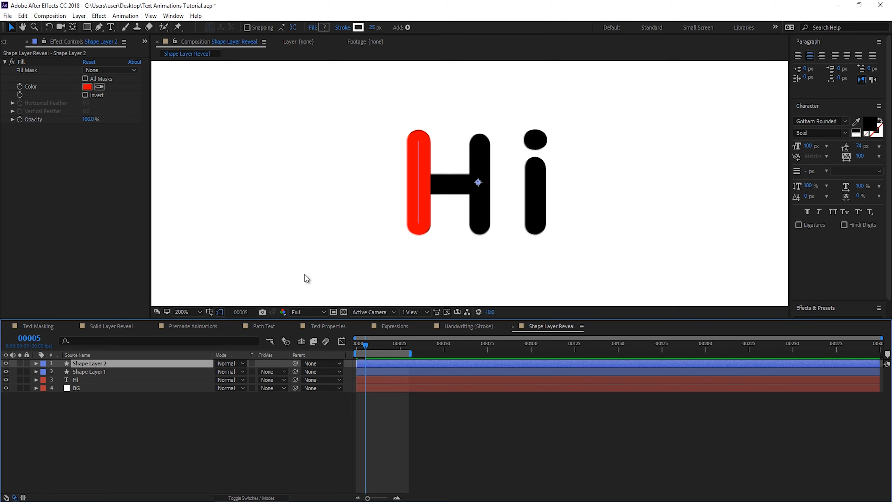
scroll(302, 246, "up", 2)
scroll(368, 141, "down", 1)
left_click(368, 124)
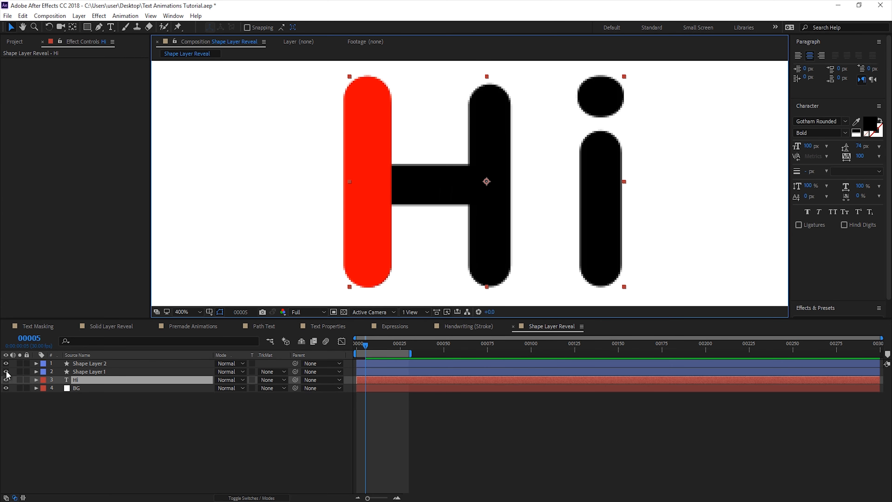
left_click(102, 363)
key("g")
left_click(89, 371)
left_click(6, 371)
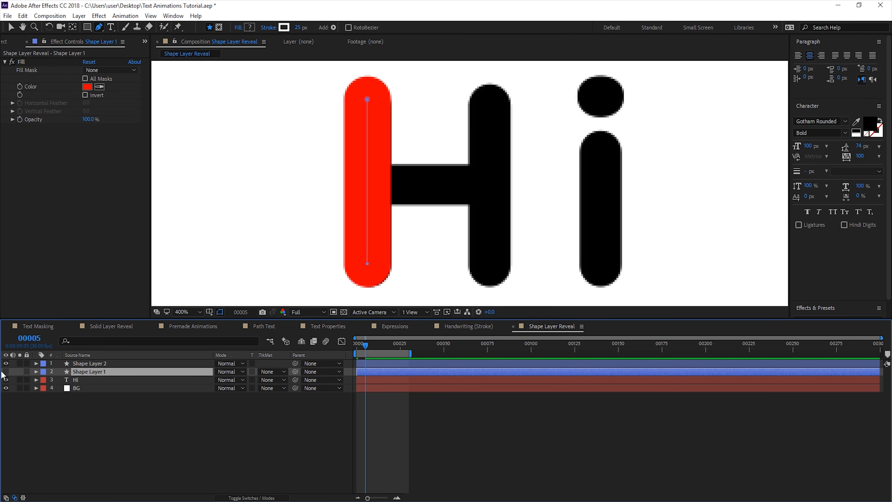
Move both end points of Shape Layer 2's path so the stroke lies horizontally over the H's crossbar
left_click(85, 364)
mouse_move(367, 99)
left_mouse_down()
mouse_move(468, 199)
mouse_move(488, 182)
left_mouse_up()
key("v")
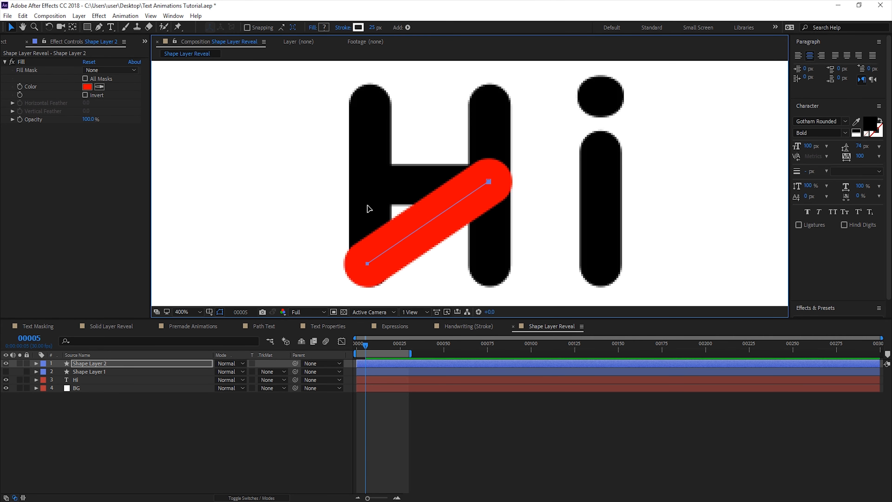
left_click_drag(367, 263, 378, 184)
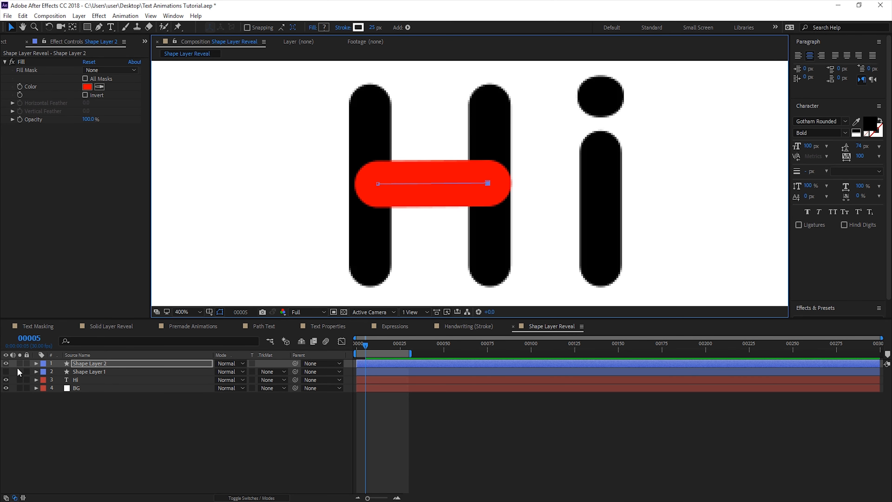
Set the Line Cap of Shape Layer 2's stroke to Butt Cap
left_click(37, 363)
left_click(44, 372)
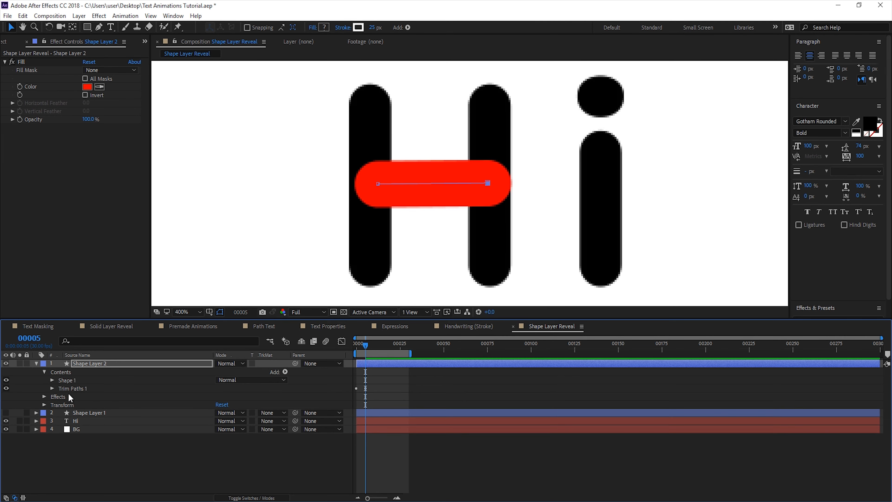
left_click(52, 388)
left_click(52, 379)
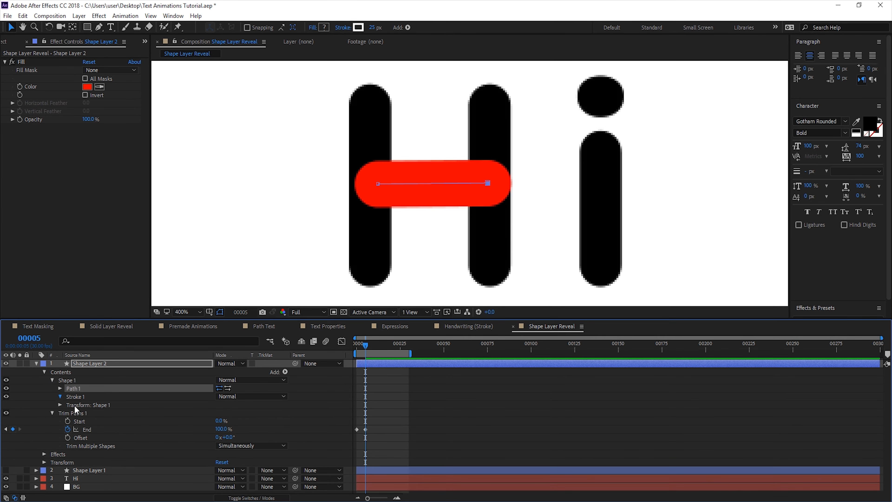
scroll(76, 408, "down", 3)
left_click(251, 413)
left_click(252, 425)
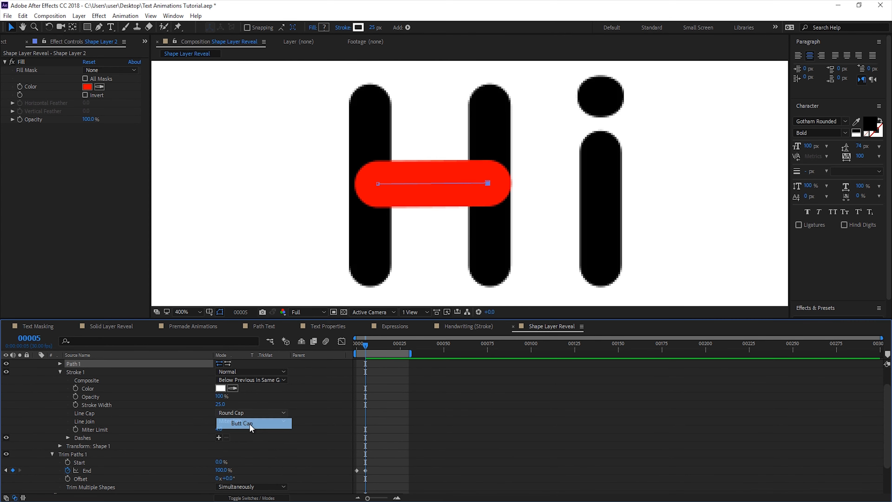
Adjust both end points of Shape Layer 2's path so the crossbar stroke spans only the gap between the H's stems
left_click_drag(486, 183, 455, 200)
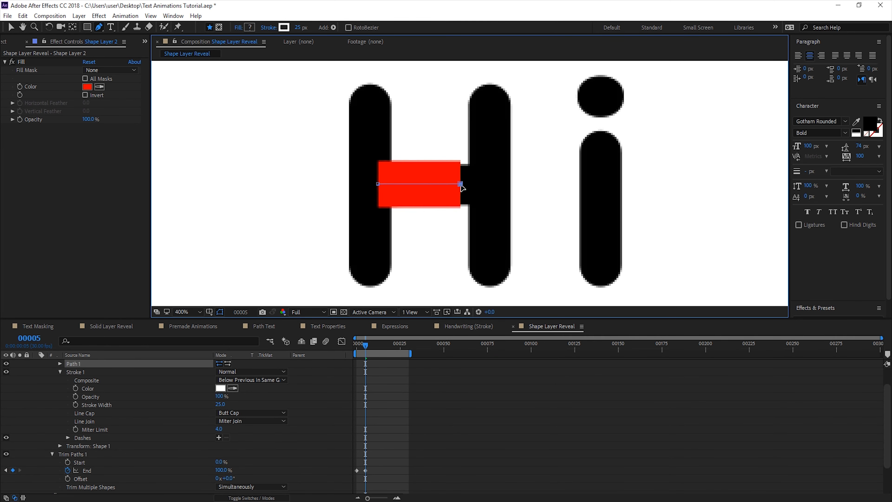
left_click_drag(460, 185, 471, 183)
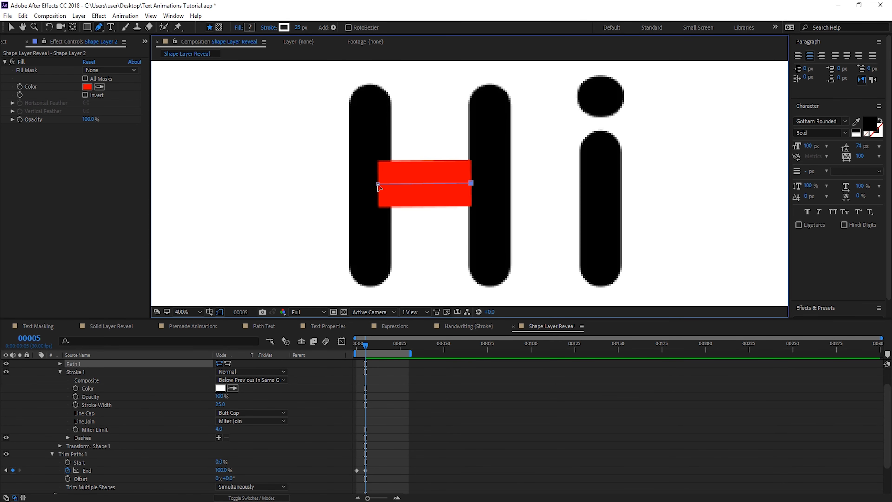
key("v")
left_click_drag(378, 184, 387, 183)
scroll(381, 423, "down", 1)
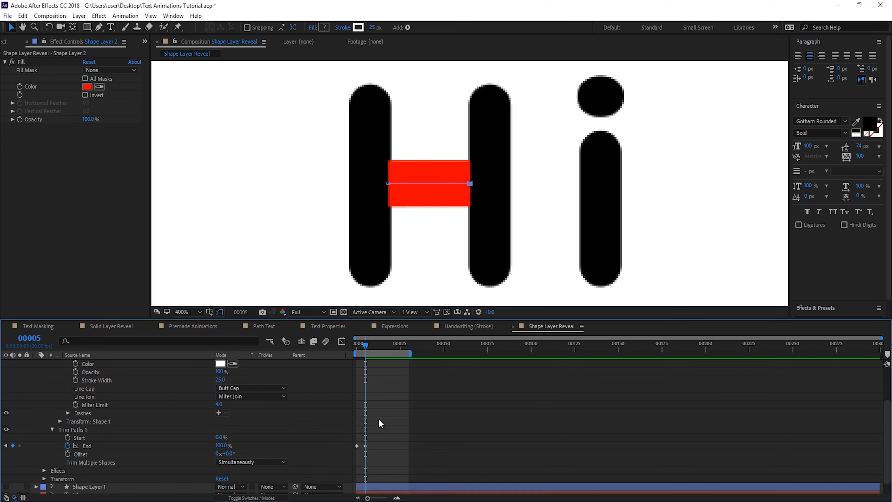
scroll(381, 423, "down", 1)
mouse_move(365, 350)
left_mouse_down()
mouse_move(347, 348)
mouse_move(364, 355)
left_mouse_up()
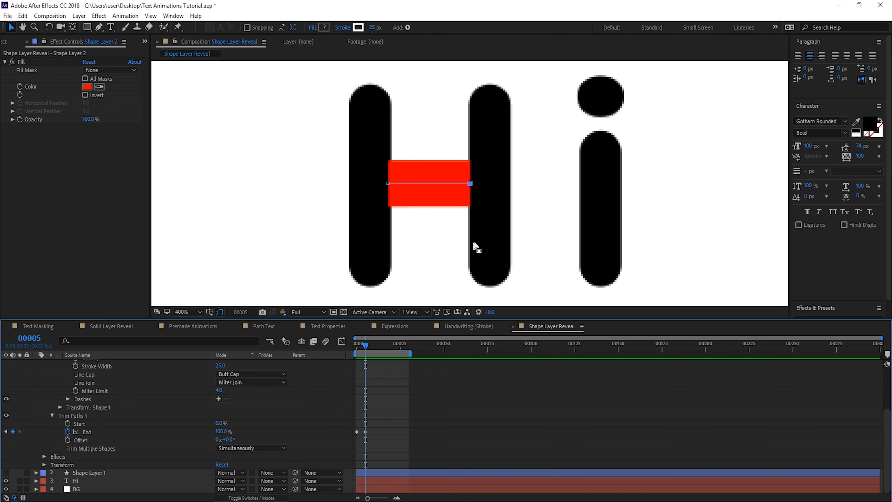
mouse_move(471, 183)
left_mouse_down()
mouse_move(360, 197)
mouse_move(470, 182)
left_mouse_up()
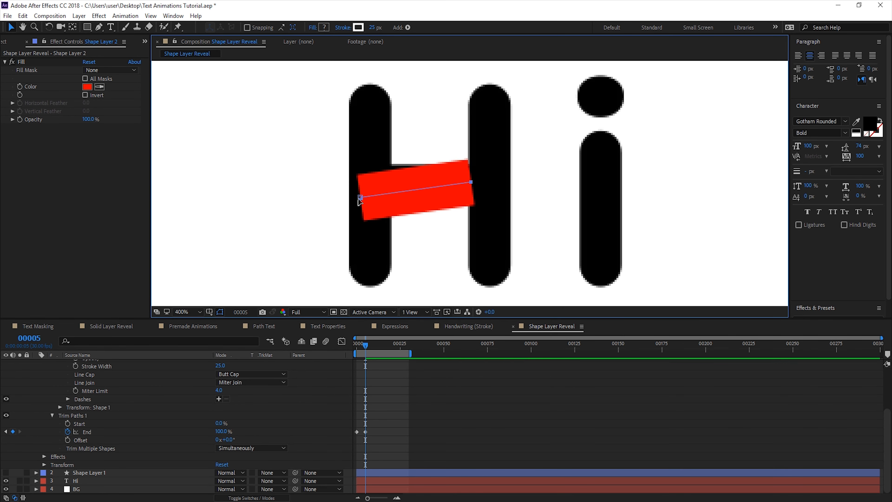
left_click_drag(360, 197, 388, 183)
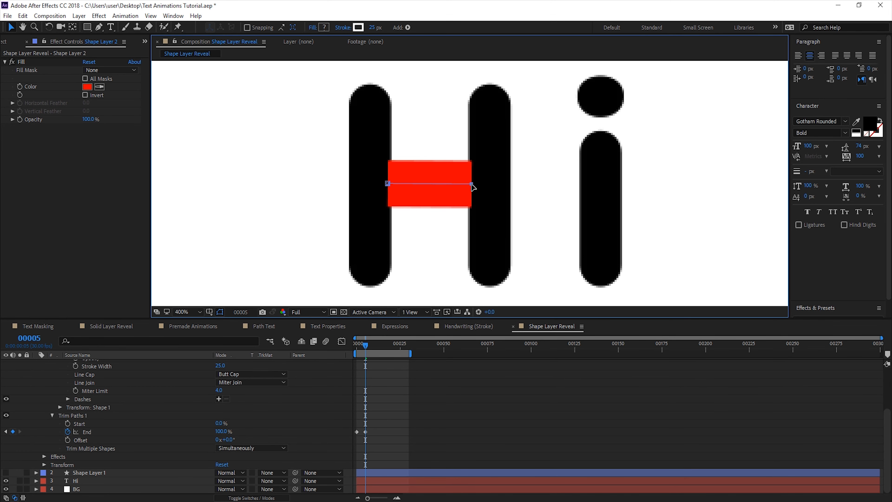
scroll(470, 184, "down", 2)
scroll(116, 404, "up", 10)
key("ctrl+grave")
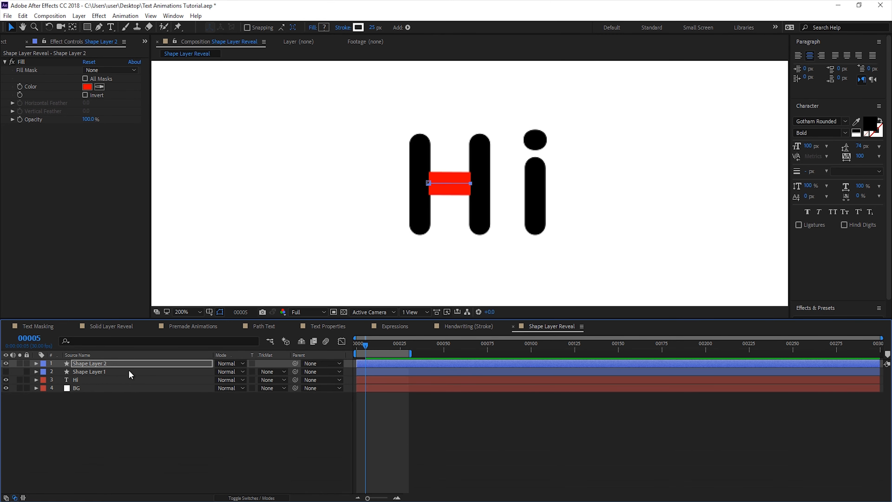
Show Shape Layer 1 again and shift Shape Layer 2 to start at about frame 2
left_click(101, 383)
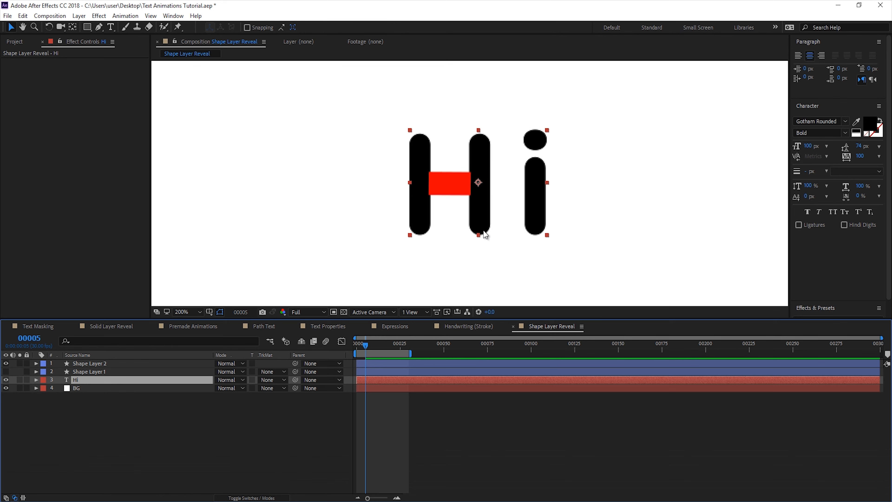
key("Page_Down")
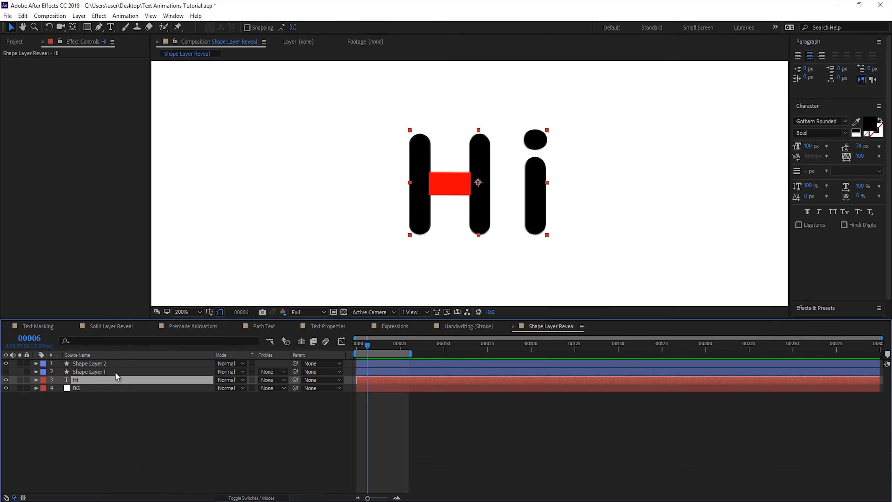
left_click(6, 371)
mouse_move(368, 348)
left_mouse_down()
mouse_move(356, 353)
mouse_move(363, 347)
mouse_move(367, 364)
mouse_move(359, 345)
mouse_move(371, 354)
left_mouse_up()
left_click(361, 362)
left_click(362, 344)
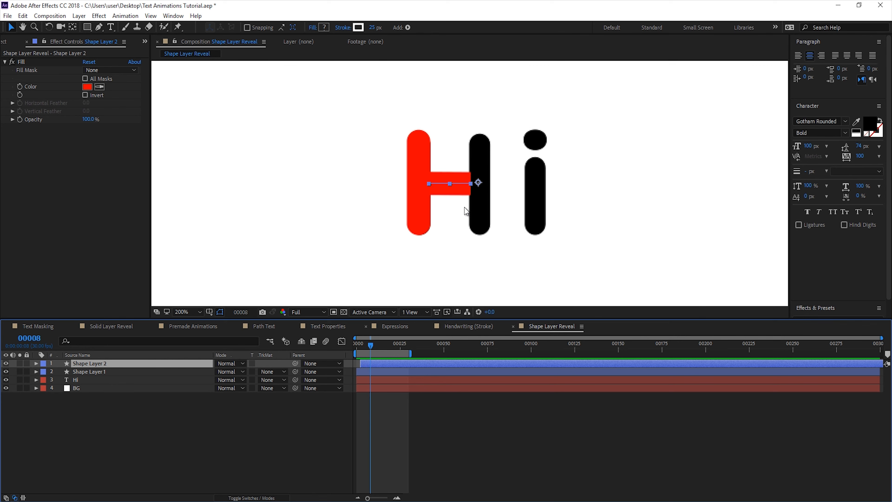
Duplicate Shape Layer 1 and bring the copy to the top of the layer stack
key("period")
key("Page_Down")
key("Page_Down")
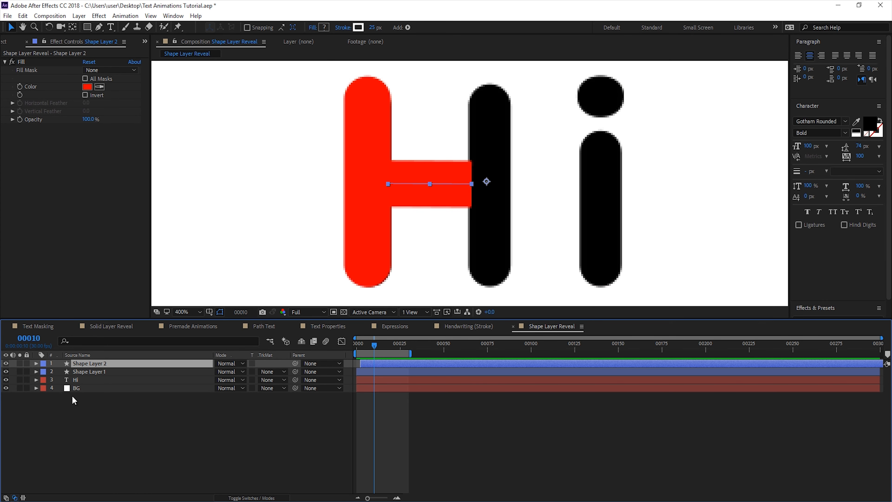
key("ctrl+Down")
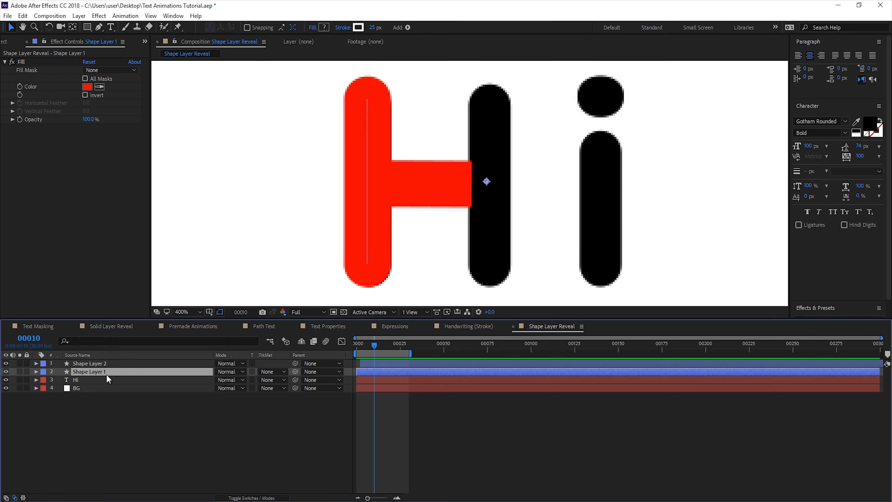
key("ctrl+d")
key("ctrl+shift+bracketright")
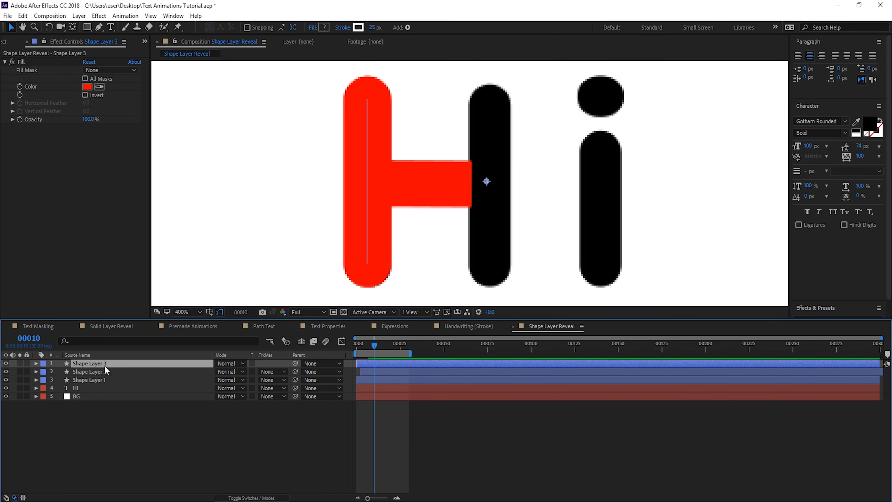
Move Shape Layer 3 over the H's right stem and shift the layer to start at about frame 5
key("Return")
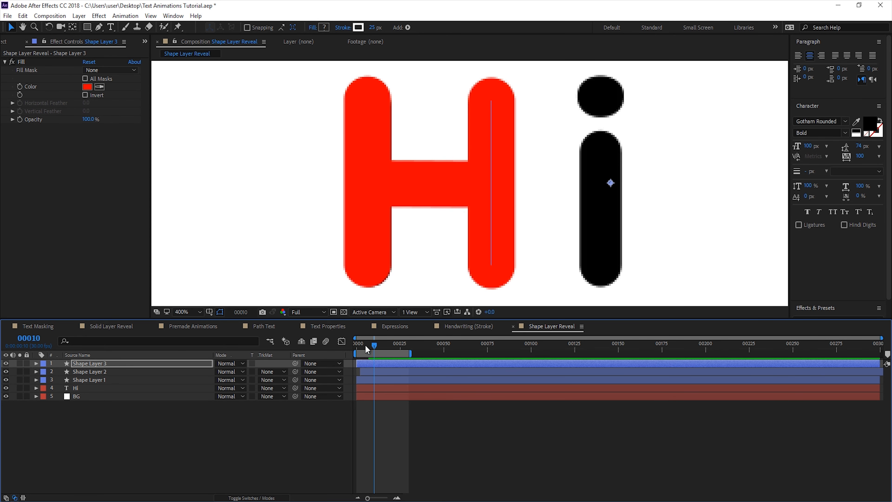
left_click(360, 353)
left_click_drag(361, 354, 378, 365)
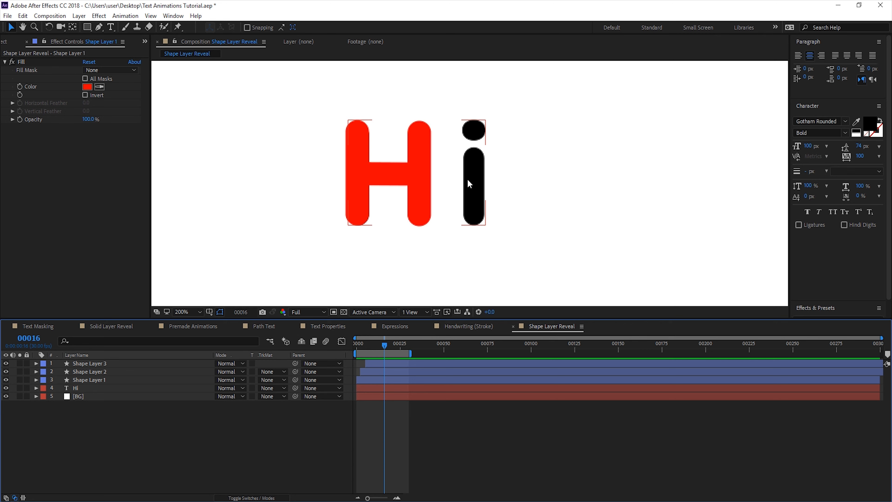
Duplicate Shape Layer 1 to the top of the stack and move the copy over the i, at Position 1086, 540
left_click(100, 381)
key("ctrl+d")
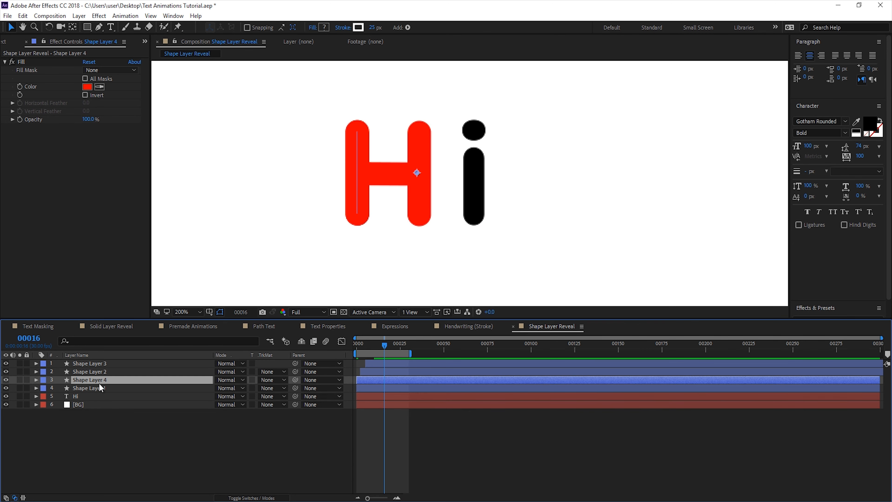
left_click_drag(100, 383, 100, 360)
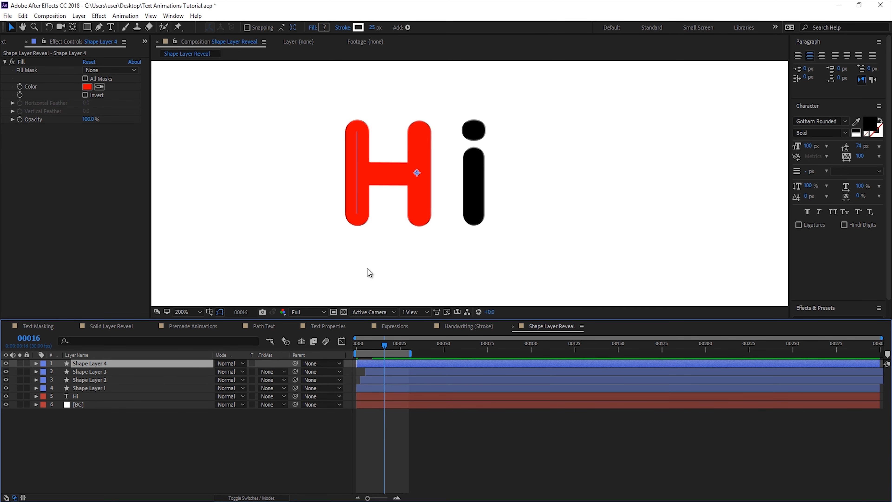
key("p")
left_click_drag(222, 371, 271, 374)
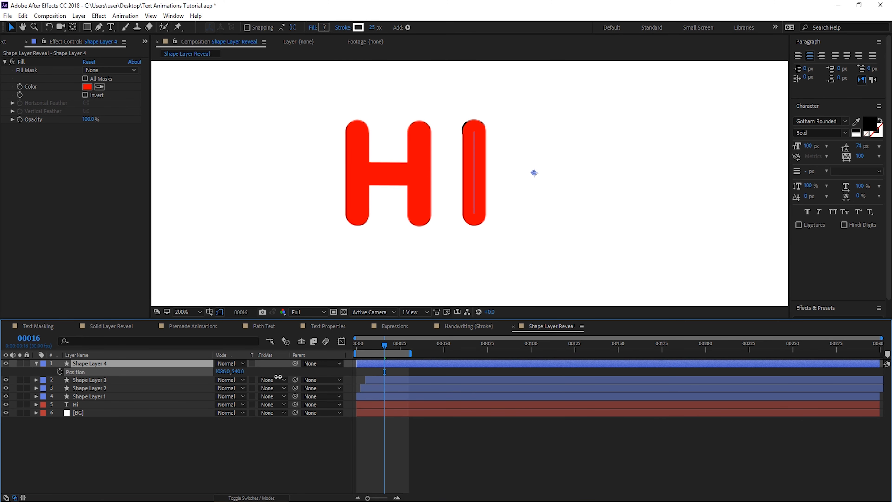
Lower the upper point of Shape Layer 4's path to the top of the i's stem, leaving the dot uncovered
left_click(141, 363)
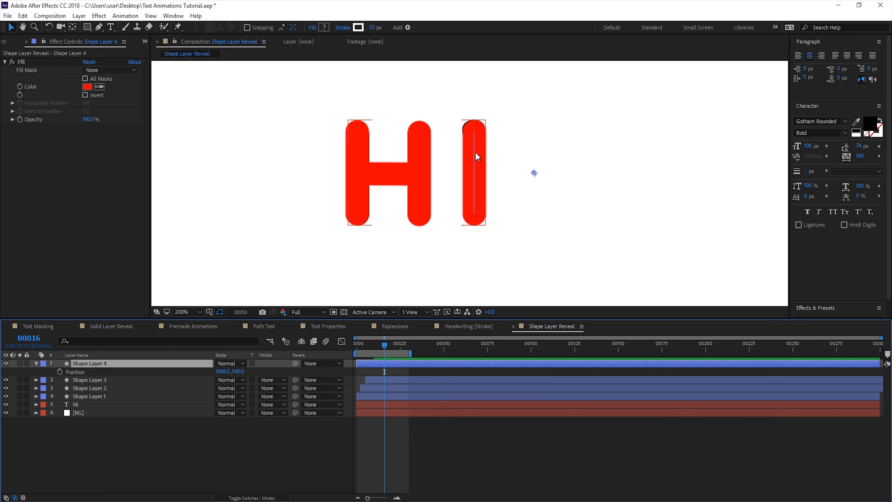
key("g")
left_click_drag(474, 132, 473, 155)
Remove Shape Layer 4's Trim Paths End animation and keyframe Start at 100% on frame 0 and 0% on frame 5
left_click(370, 349)
mouse_move(369, 353)
left_mouse_down()
mouse_move(357, 357)
mouse_move(375, 357)
mouse_move(363, 356)
left_mouse_up()
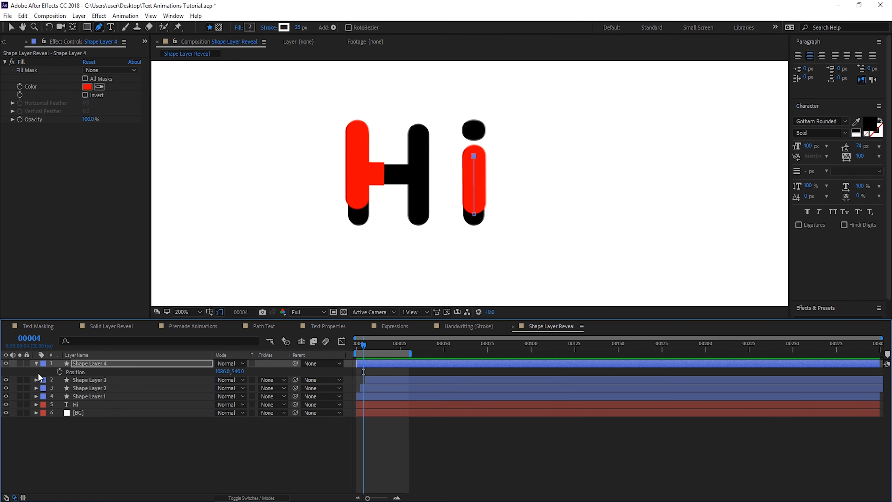
left_click(36, 364)
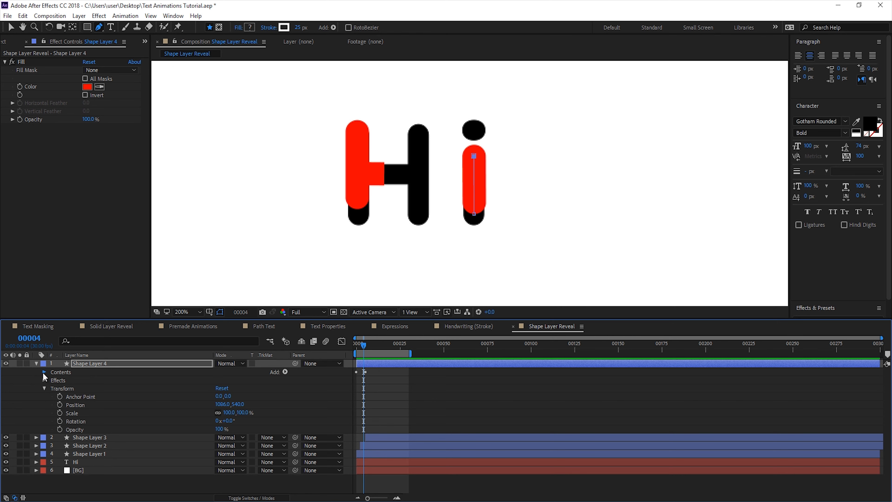
left_click(44, 372)
left_click(52, 388)
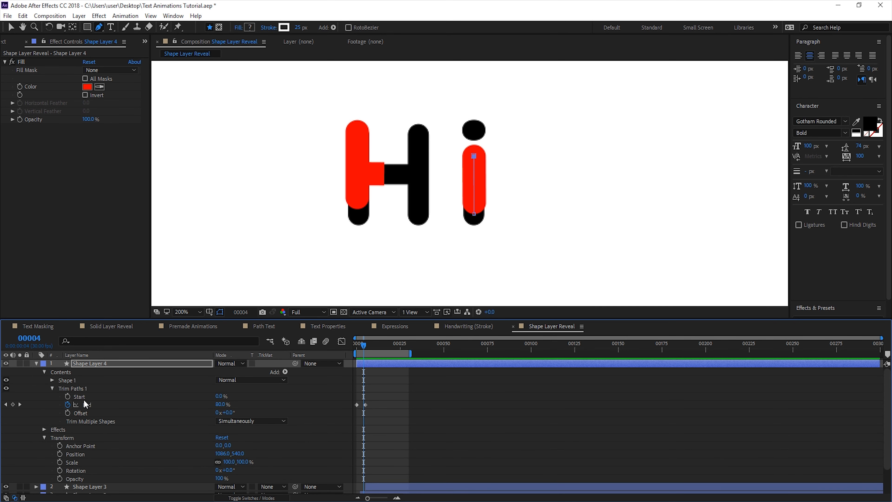
left_click(366, 350)
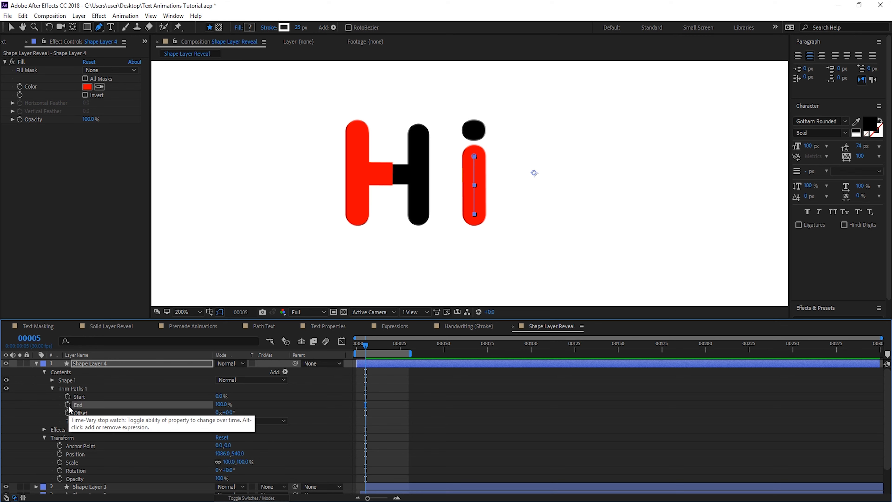
left_click(67, 396)
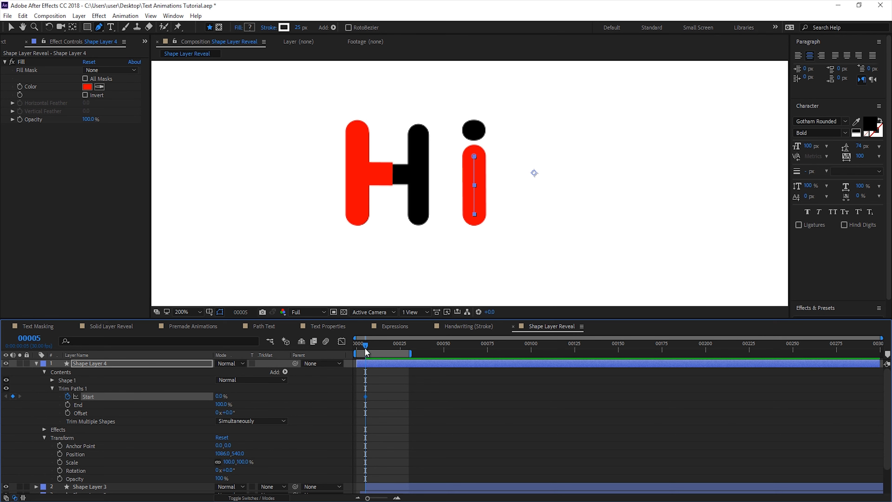
left_click_drag(366, 352, 357, 349)
left_click_drag(220, 396, 291, 396)
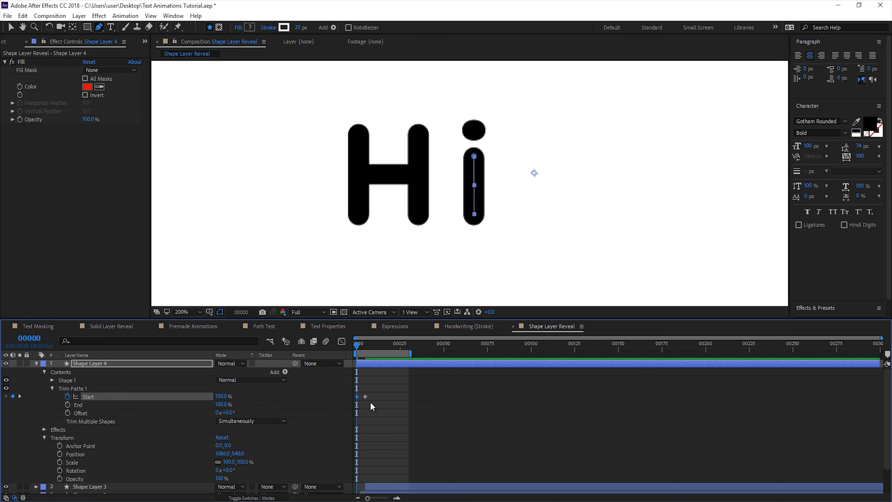
Shift Shape Layer 4 to start at about frame 9 and stretch its Start keyframes to end at frame 20
scroll(364, 411, "up", 2)
left_click(371, 347)
left_click(375, 351)
mouse_move(377, 364)
left_mouse_down()
mouse_move(400, 364)
mouse_move(381, 353)
mouse_move(390, 354)
left_mouse_up()
mouse_move(405, 396)
left_mouse_down()
mouse_move(424, 399)
mouse_move(390, 400)
left_mouse_up()
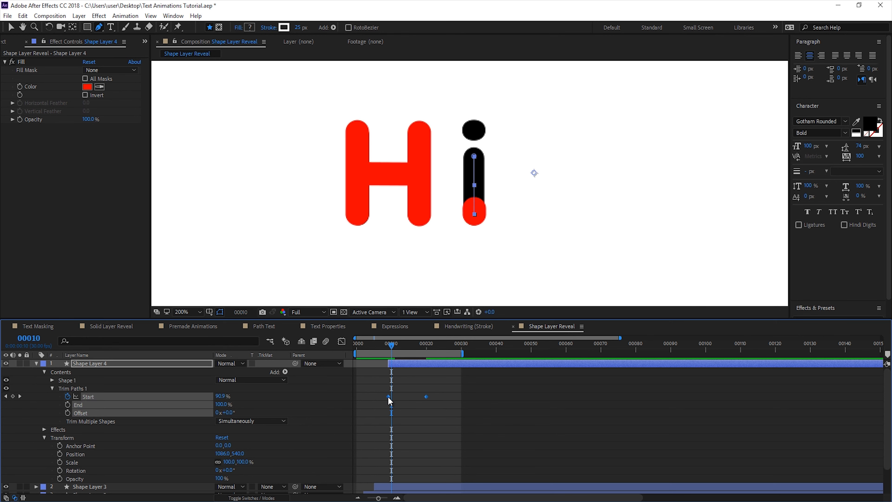
Apply Easy Ease to Shape Layer 4's Start keyframes and preview the reveal from the beginning
right_click(389, 399)
mouse_move(427, 390)
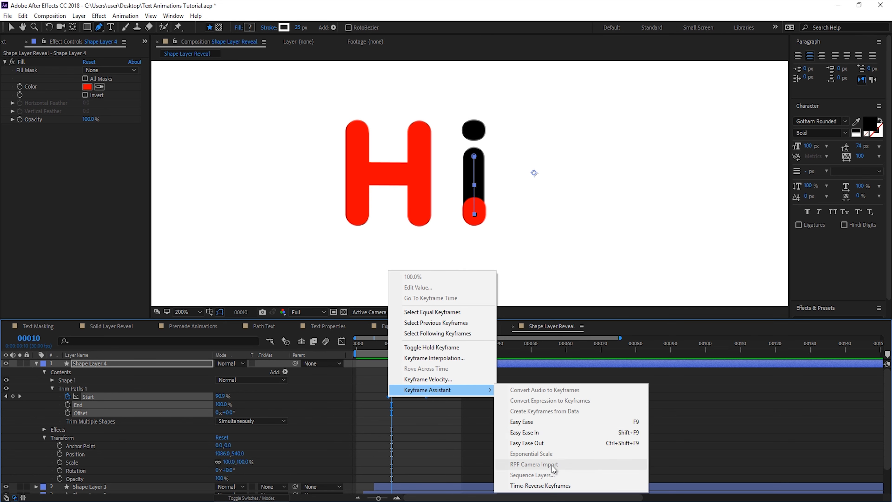
left_click(540, 422)
left_click(470, 410)
key("Home")
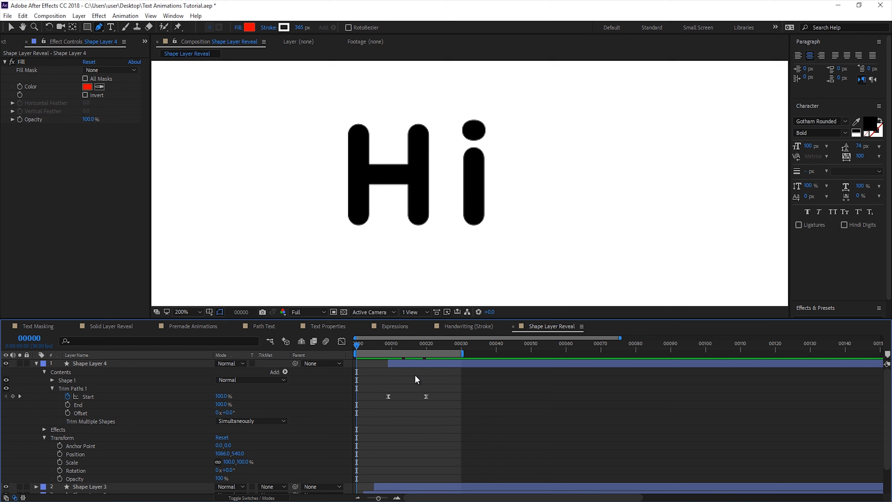
key("space")
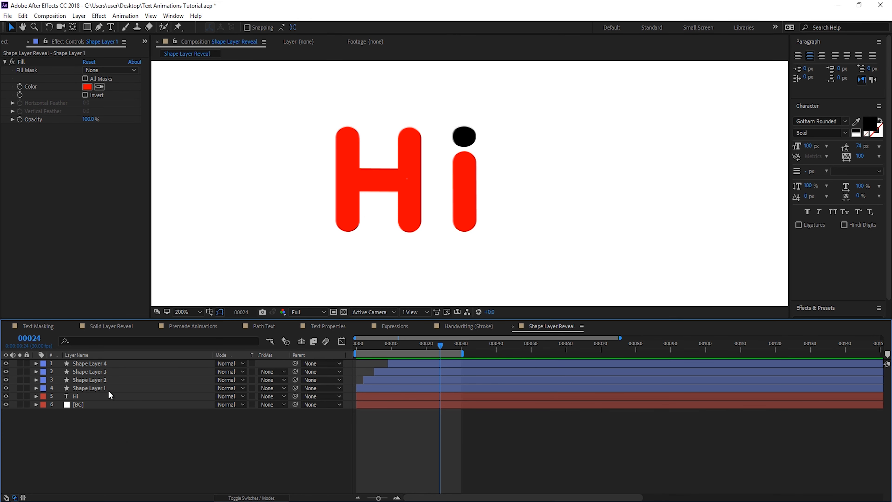
Duplicate the Hi text layer and draw a rectangular mask around the i's dot on the copy
left_click(106, 398)
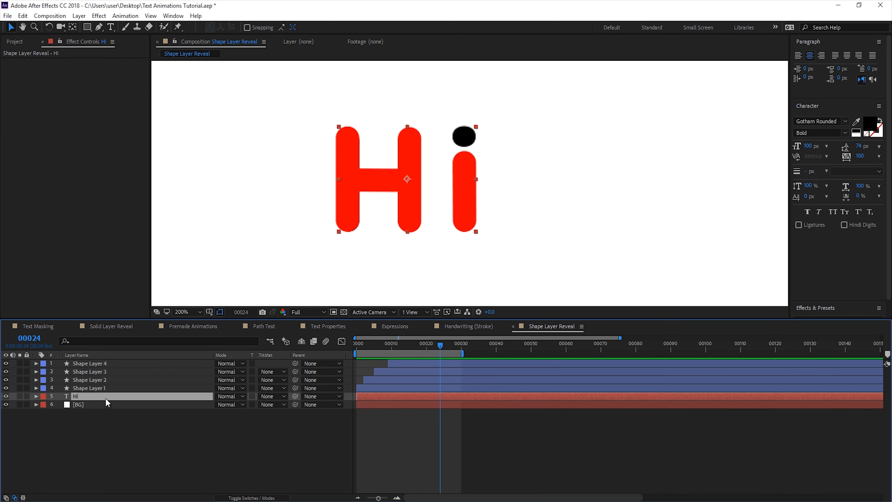
key("ctrl+d")
key("q")
left_click_drag(487, 113, 448, 150)
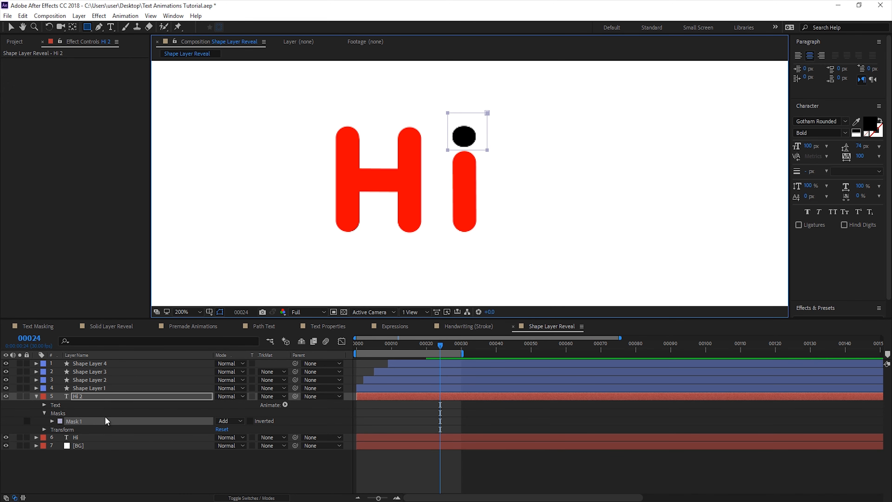
Draw a rectangular mask around the i's dot on the original Hi layer and set its mode to Subtract
left_click(90, 437)
left_click_drag(485, 111, 448, 150)
left_click(128, 446)
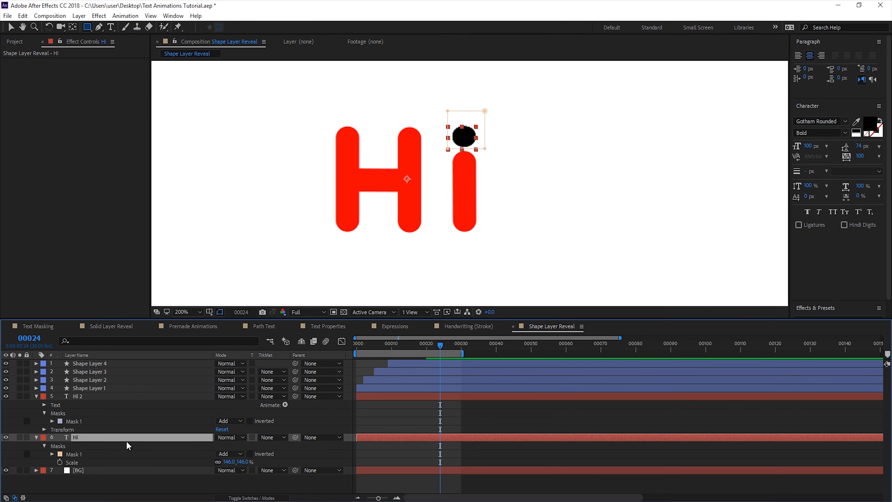
left_click(229, 453)
left_click(242, 409)
Move the anchor point of the Hi 2 layer to the centre of the i's dot
left_click(169, 396)
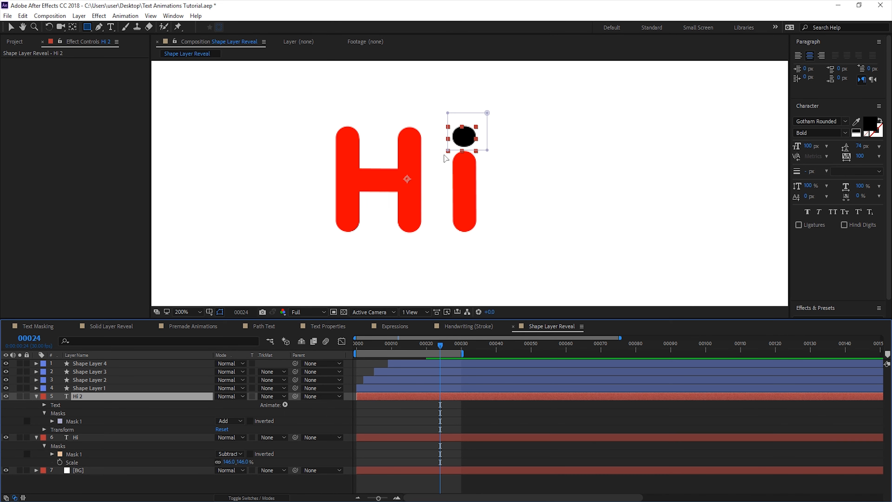
key("period")
key("v")
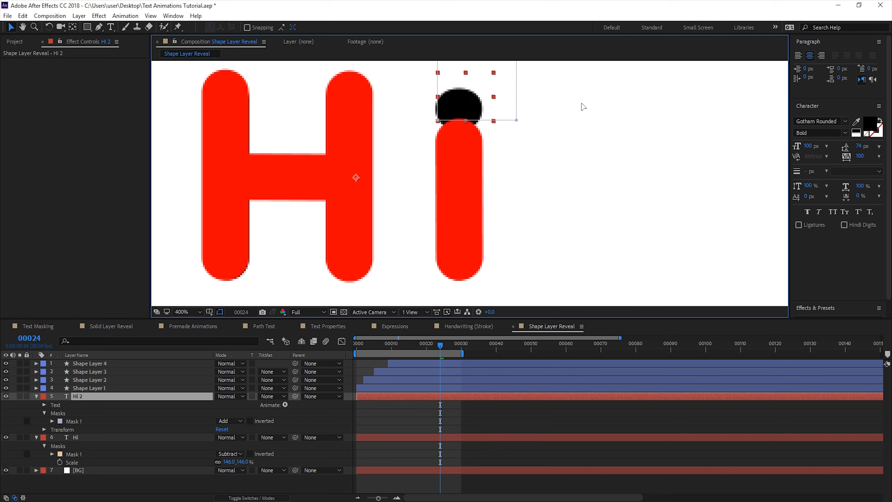
left_click_drag(582, 104, 583, 109)
key("ctrl+z")
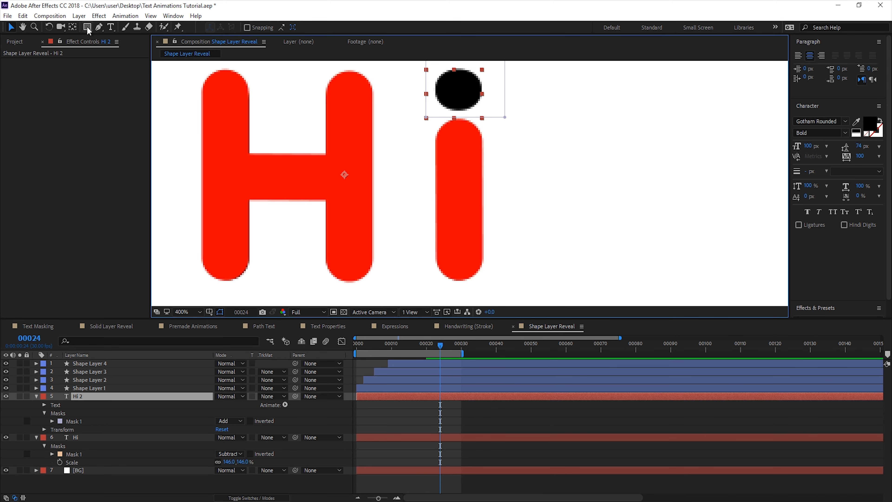
left_click(73, 28)
left_click_drag(345, 175, 347, 173)
left_click_drag(460, 103, 458, 91)
Add Scale keyframes to Hi 2 at frame 16 and about frame 23
left_click(110, 400)
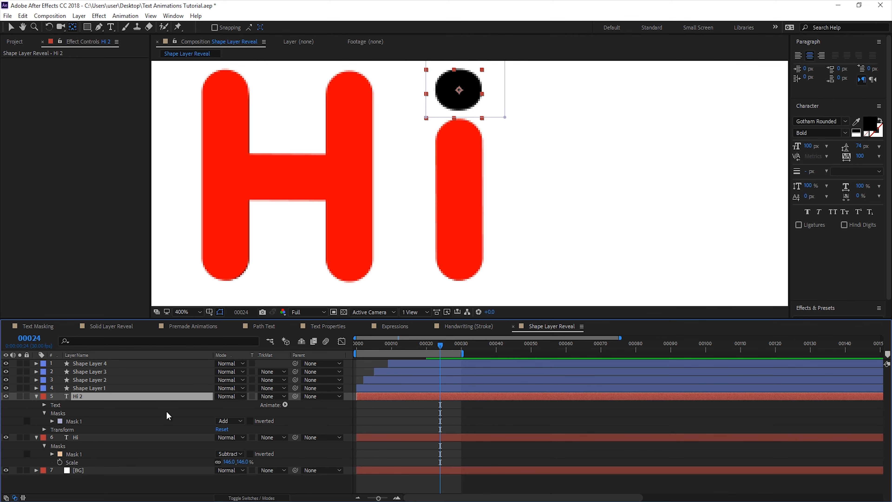
key("s")
mouse_move(244, 403)
left_mouse_down()
mouse_move(218, 408)
mouse_move(295, 410)
mouse_move(206, 413)
mouse_move(311, 396)
mouse_move(227, 409)
left_mouse_up()
left_click(62, 406)
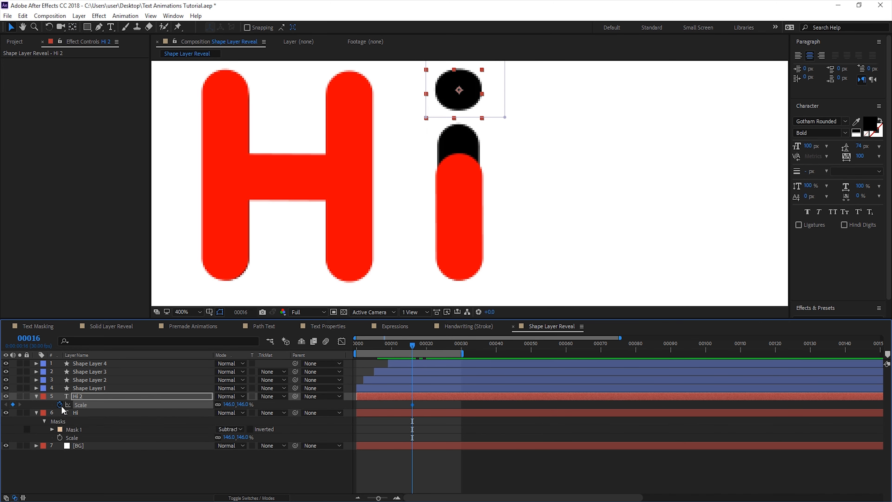
key("space")
left_click(5, 405)
left_click(20, 405)
left_click(5, 405)
Trim Hi 2 to start at frame 16 and set its Scale there to 0%
left_click_drag(355, 397, 408, 398)
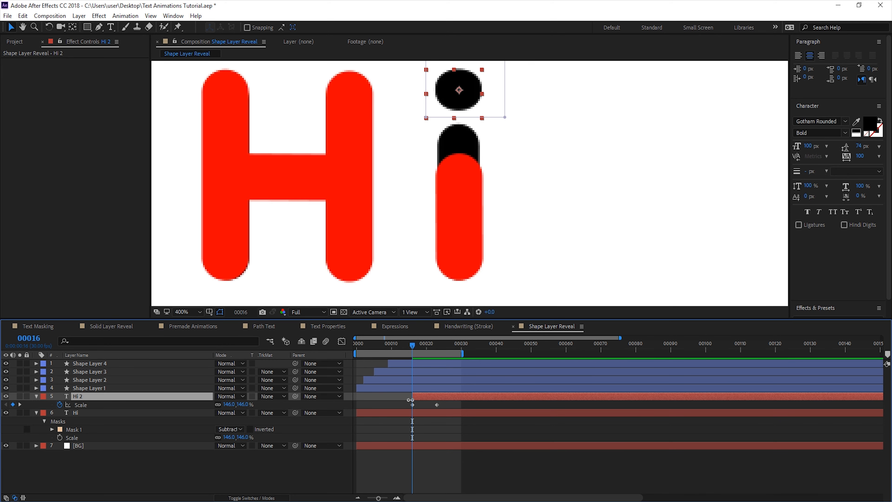
type("0")
left_click(404, 400)
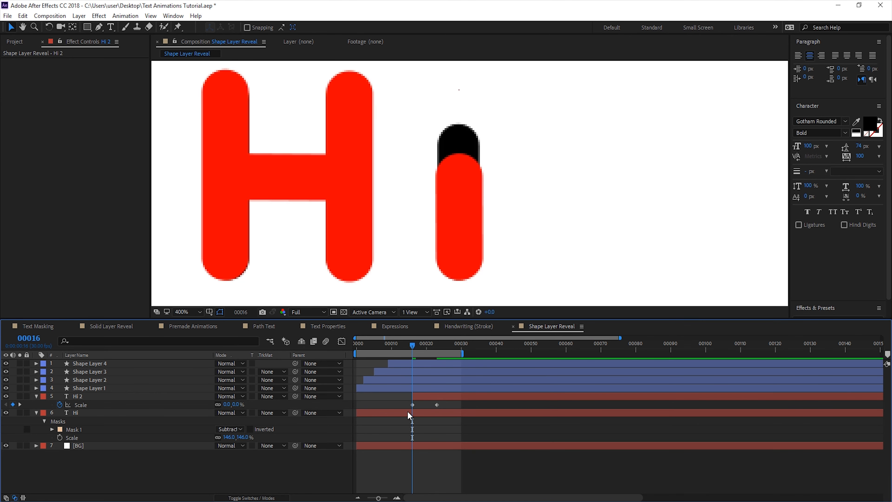
Apply Easy Ease to both Scale keyframes of Hi 2
left_click(413, 404)
right_click(414, 404)
mouse_move(455, 397)
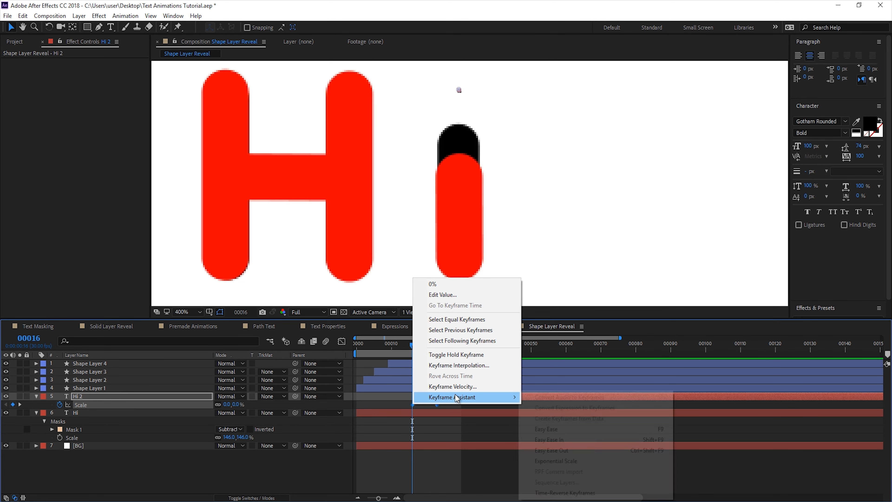
left_click(562, 428)
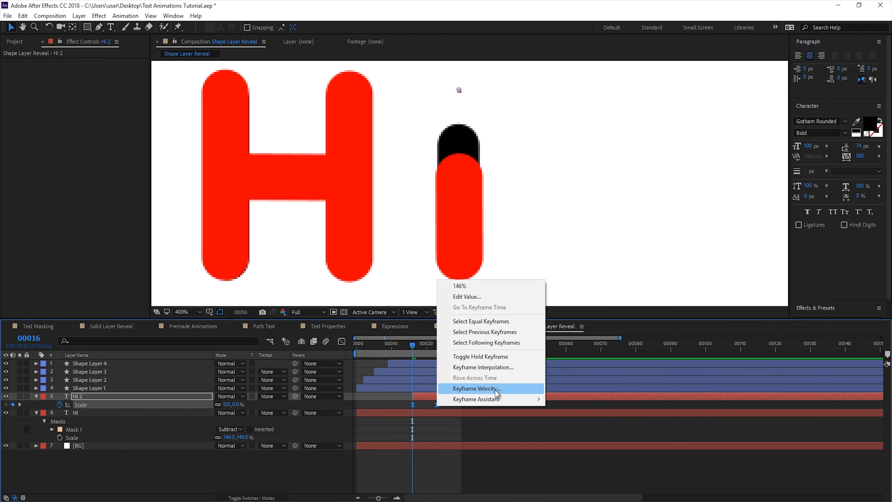
Set the incoming and outgoing velocity influence of Hi 2's Scale keyframes to 75% and preview the animation
left_click(494, 388)
left_click(184, 213)
type("75")
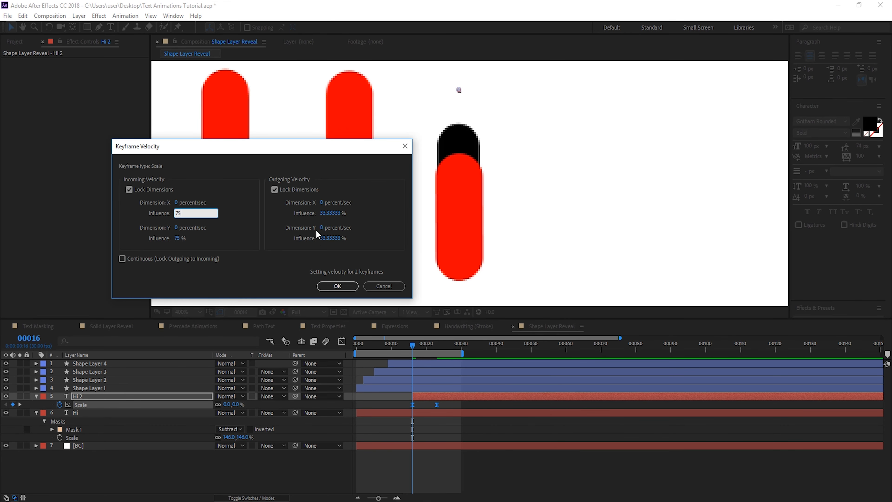
left_click(329, 213)
type("75")
key("Return")
scroll(476, 243, "down", 2)
key("space")
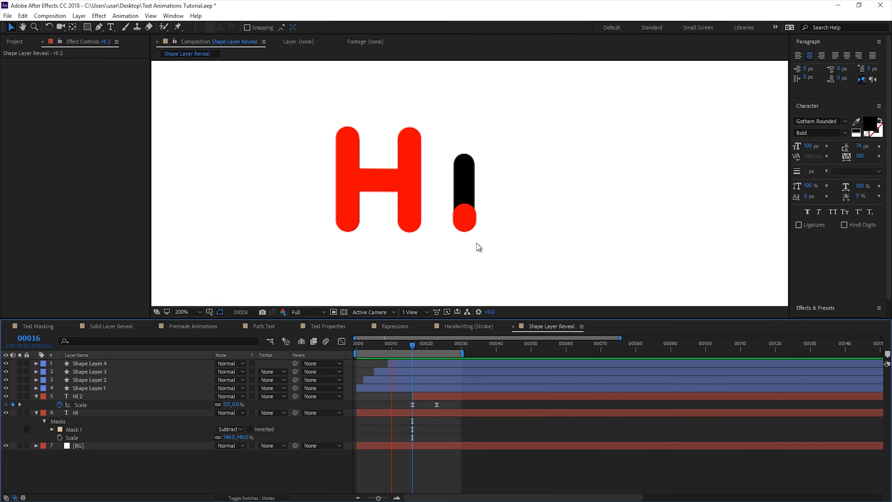
key("space")
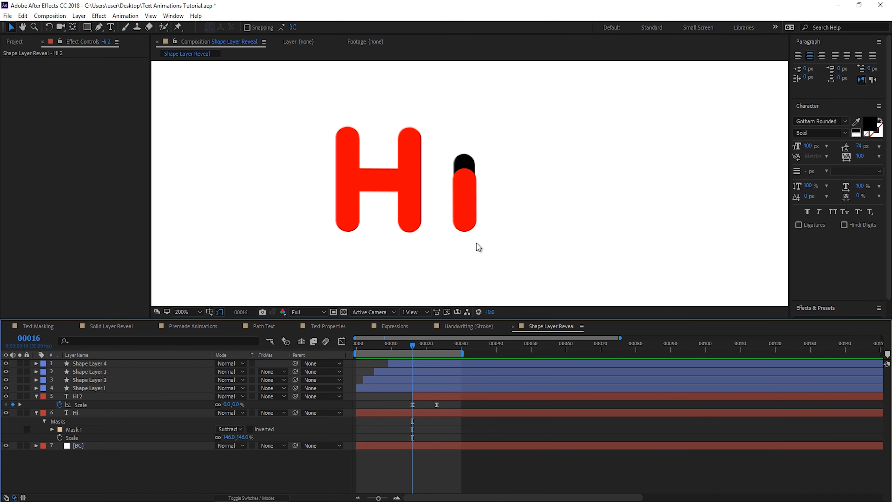
Collapse the text layers' properties and pre-compose Shape Layers 1 through 4 together
left_click(36, 396)
left_click(37, 405)
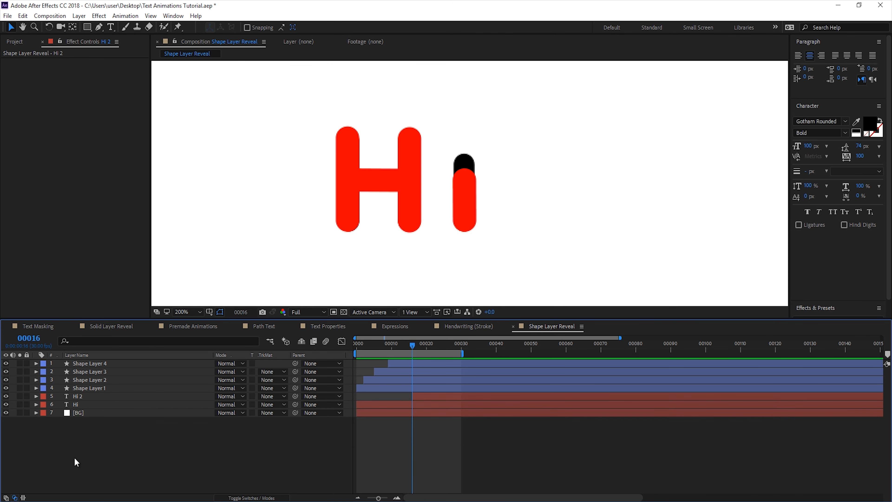
left_click(91, 388)
left_click(109, 366, "shift")
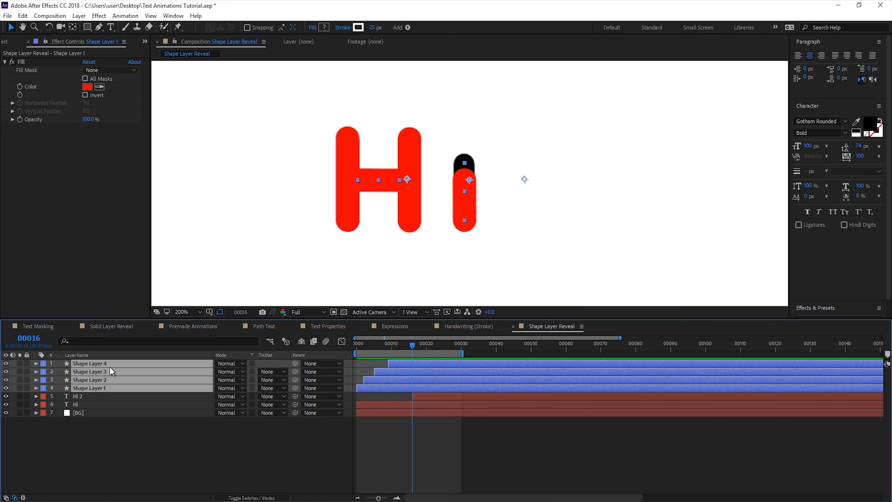
left_click(79, 16)
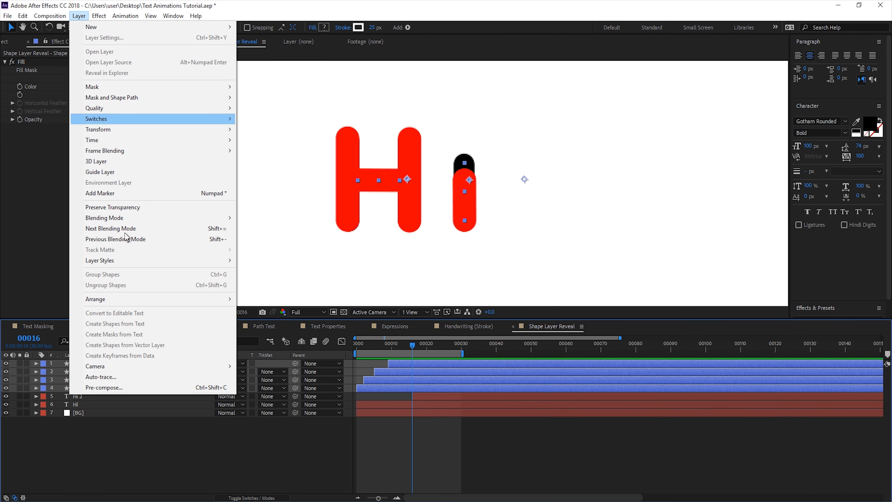
left_click(119, 390)
left_click(389, 258)
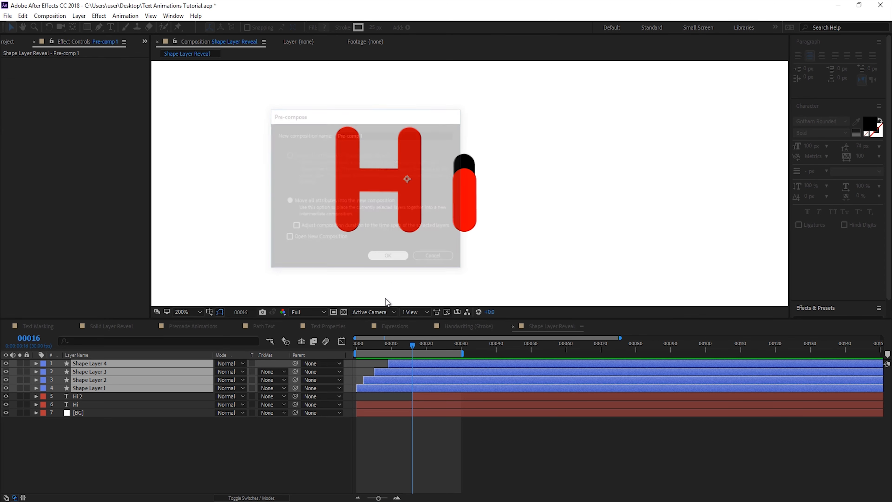
Place the pre-comp between Hi 2 and Hi, make it the Alpha Matte for Hi, and preview the reveal
left_click_drag(87, 361, 87, 376)
left_click(72, 380)
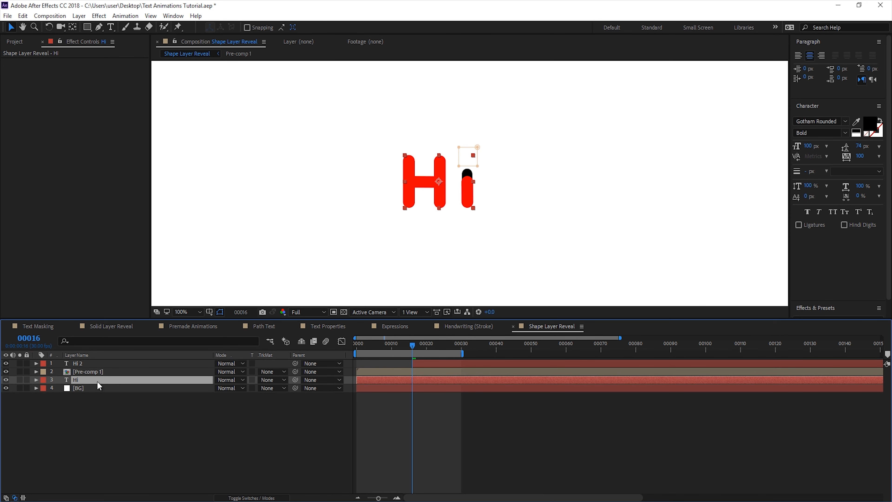
left_click(281, 379)
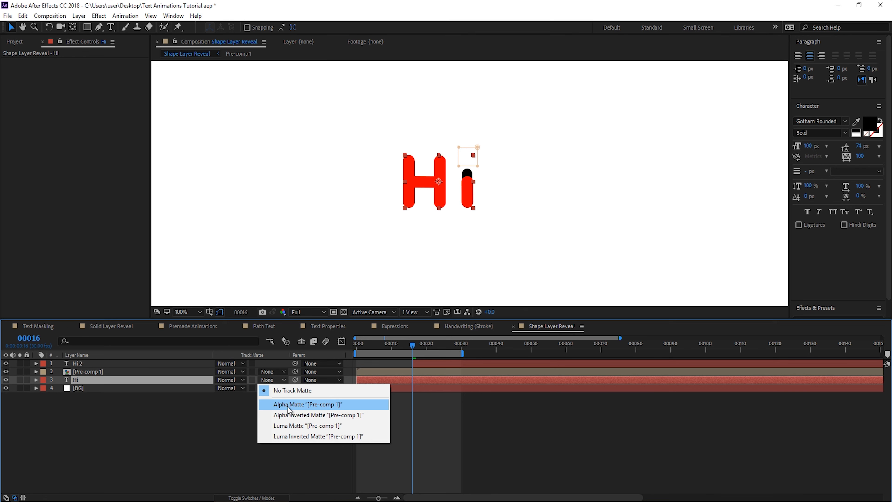
left_click(287, 404)
left_click_drag(389, 344, 354, 347)
key("space")
left_click(433, 416)
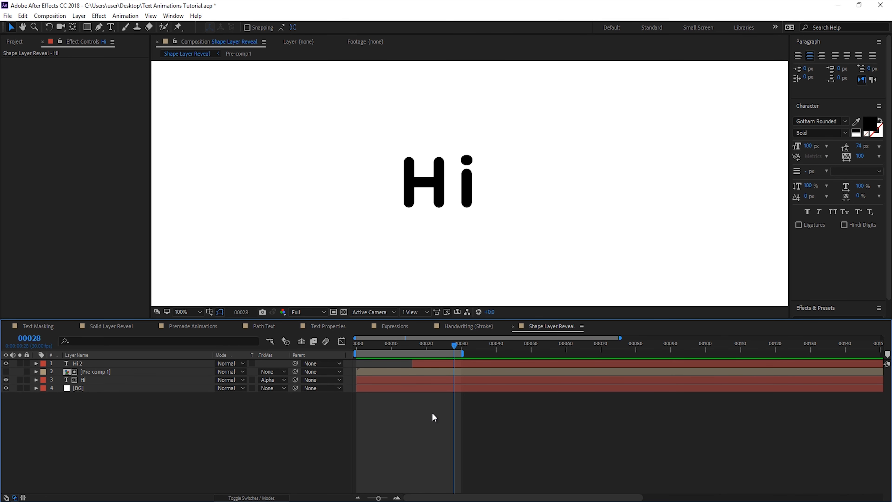